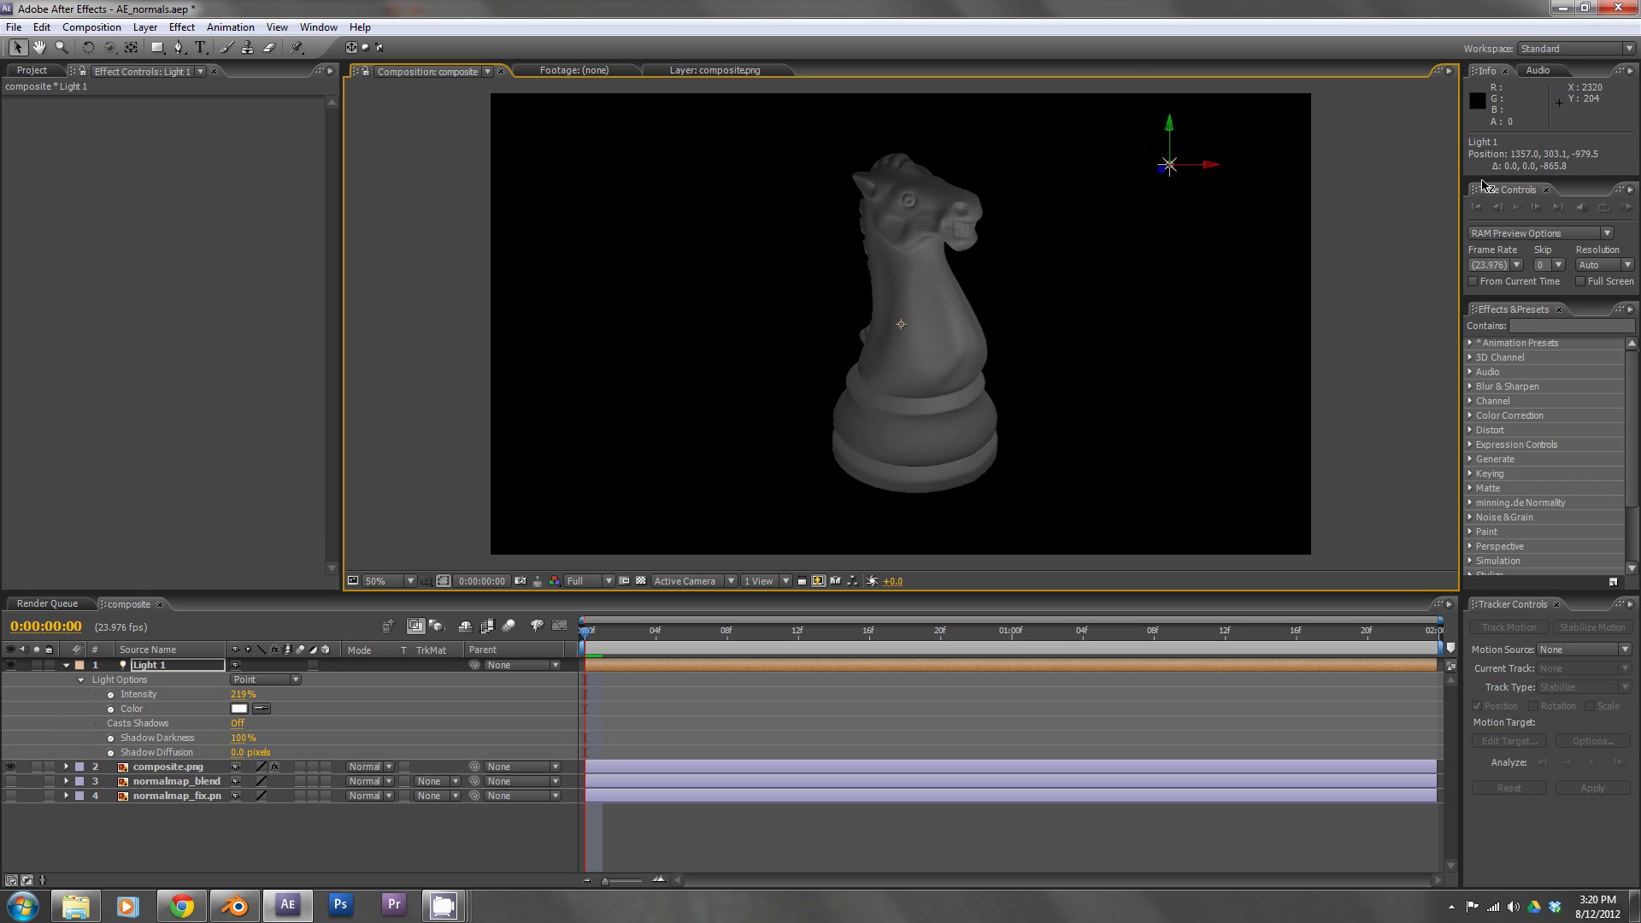
Reposition Light 1 down beside the knight's head so Normality lights it from the right.
left_click_drag(1145, 202, 1197, 392)
key("ctrl+z")
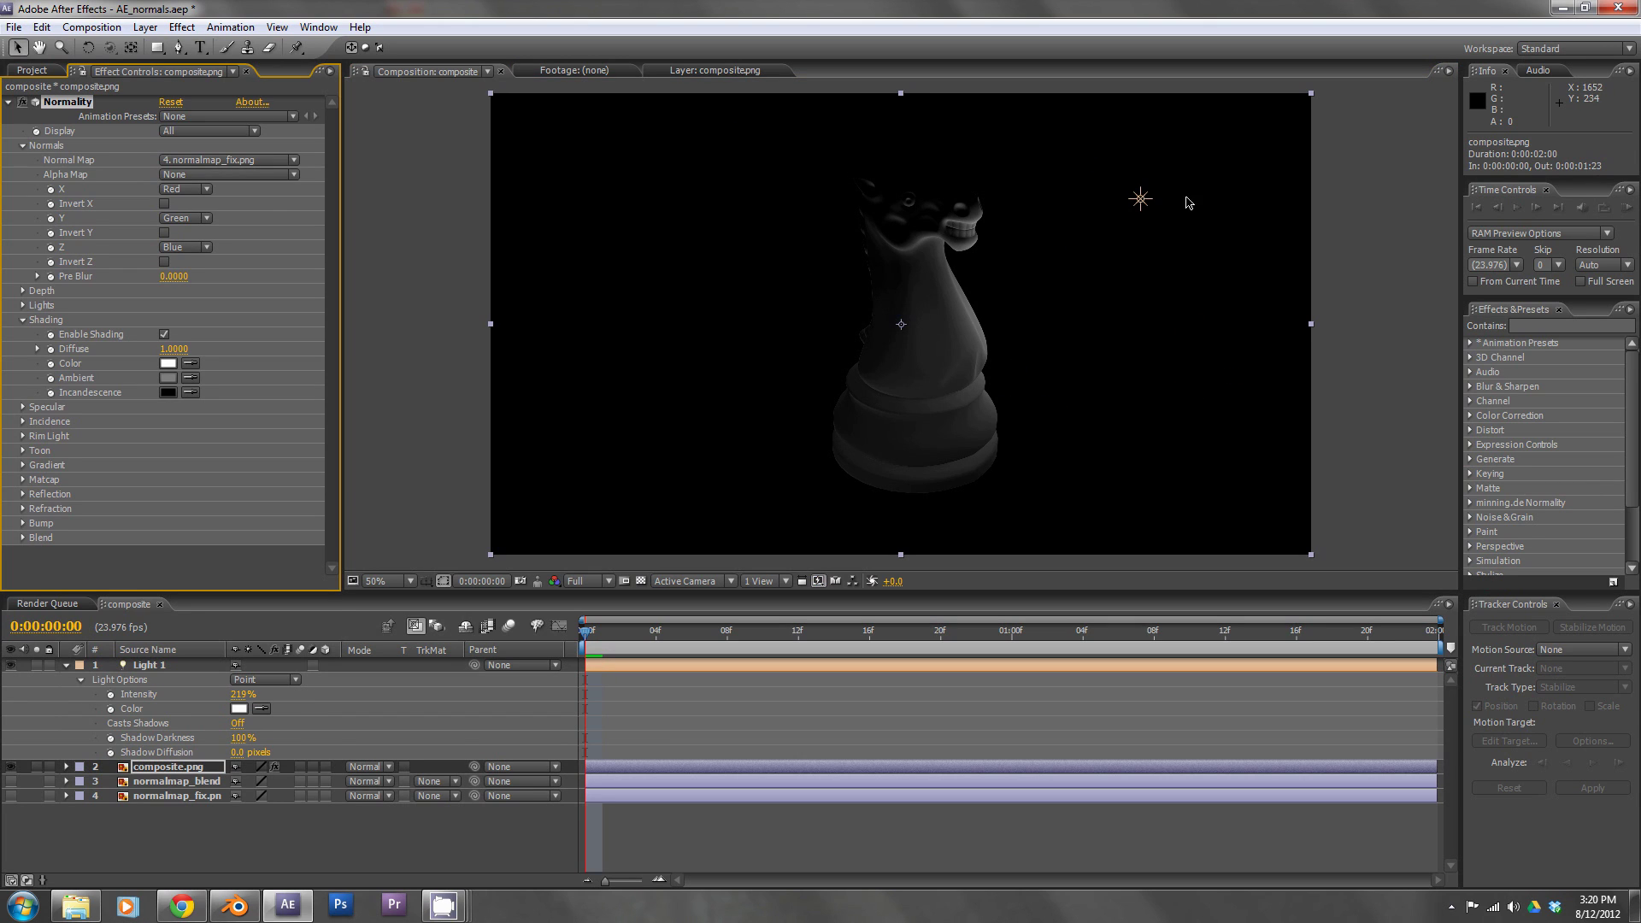
left_click_drag(1141, 205, 1079, 227)
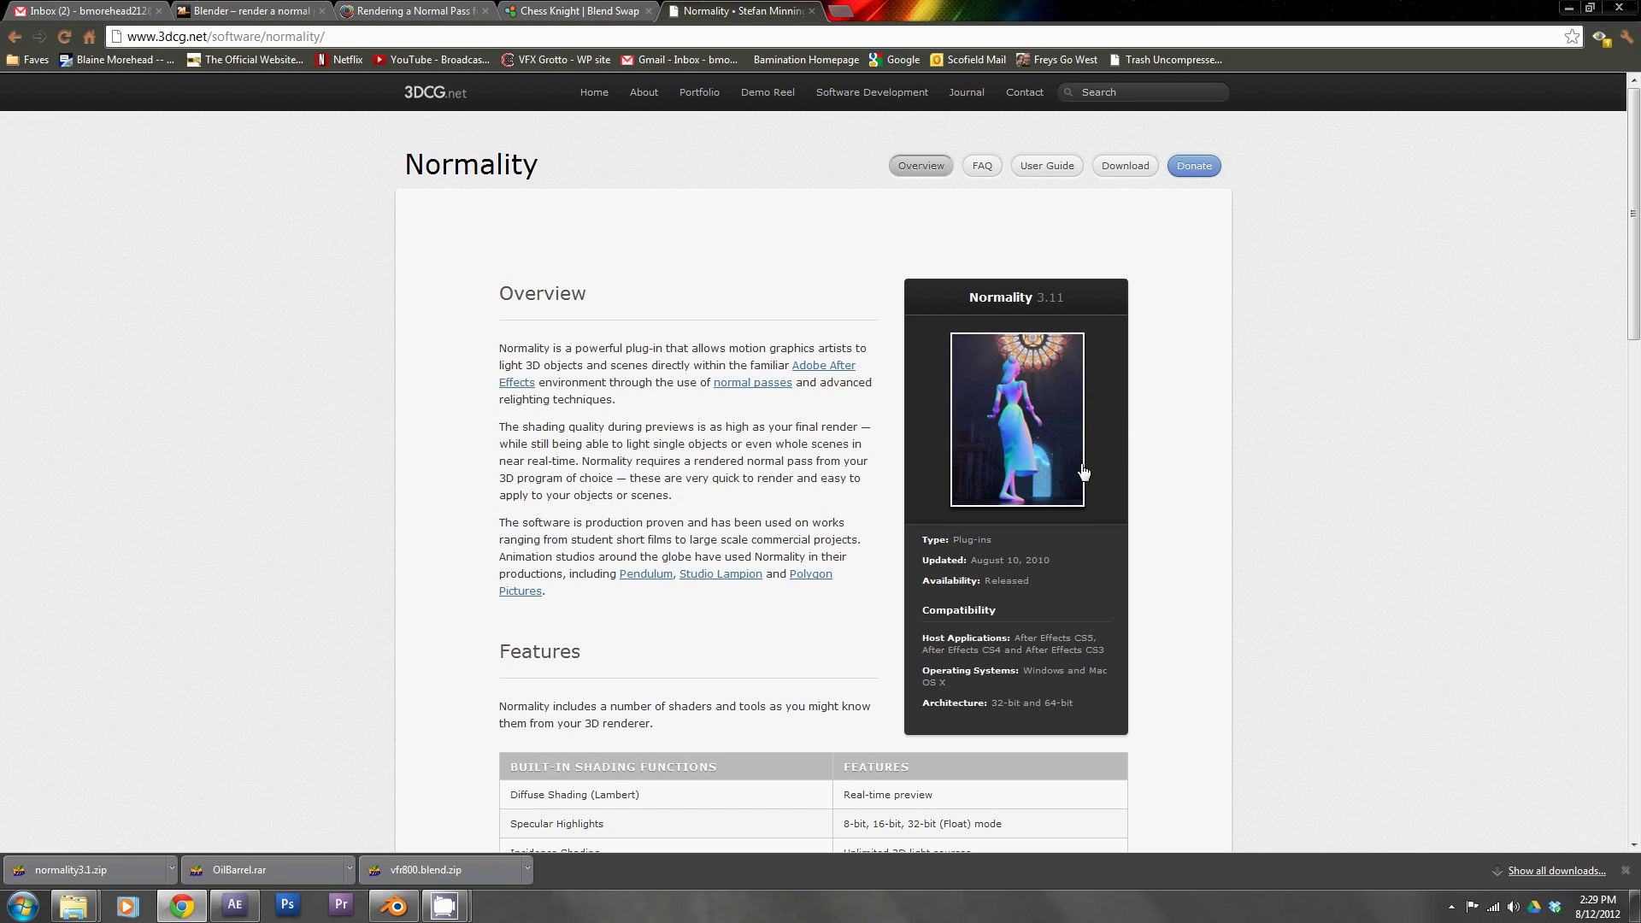
Open VideoCopilot's Scene Re-Lighting tutorial and its 'Blender – render a normal pass' guide.
scroll(1178, 445, "down", 1)
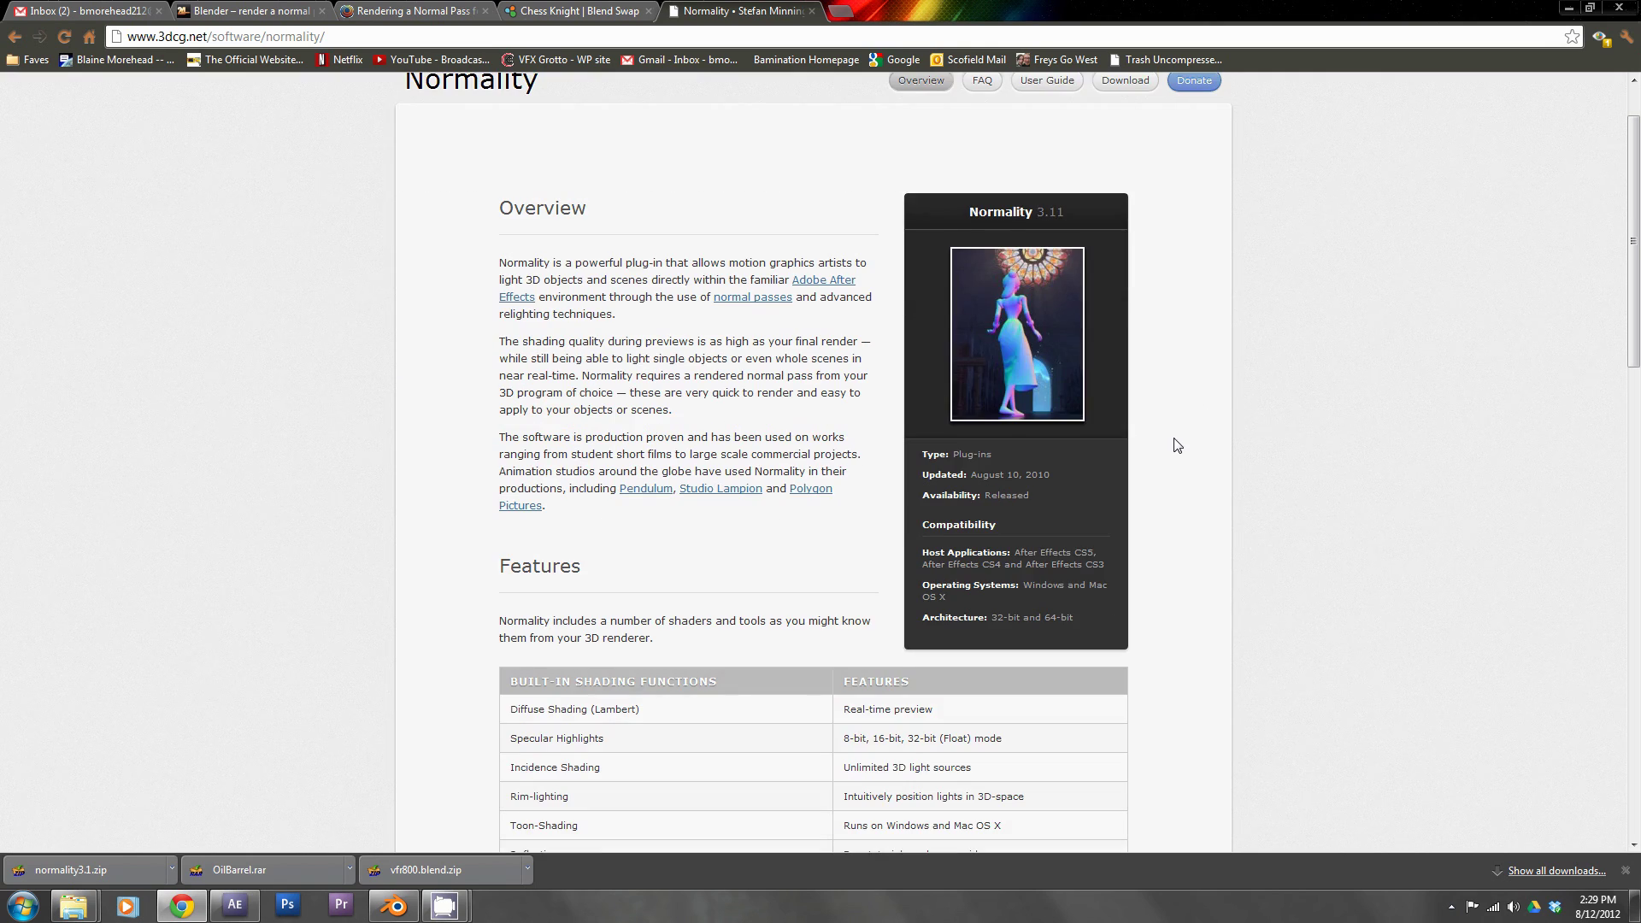
scroll(1178, 446, "down", 1)
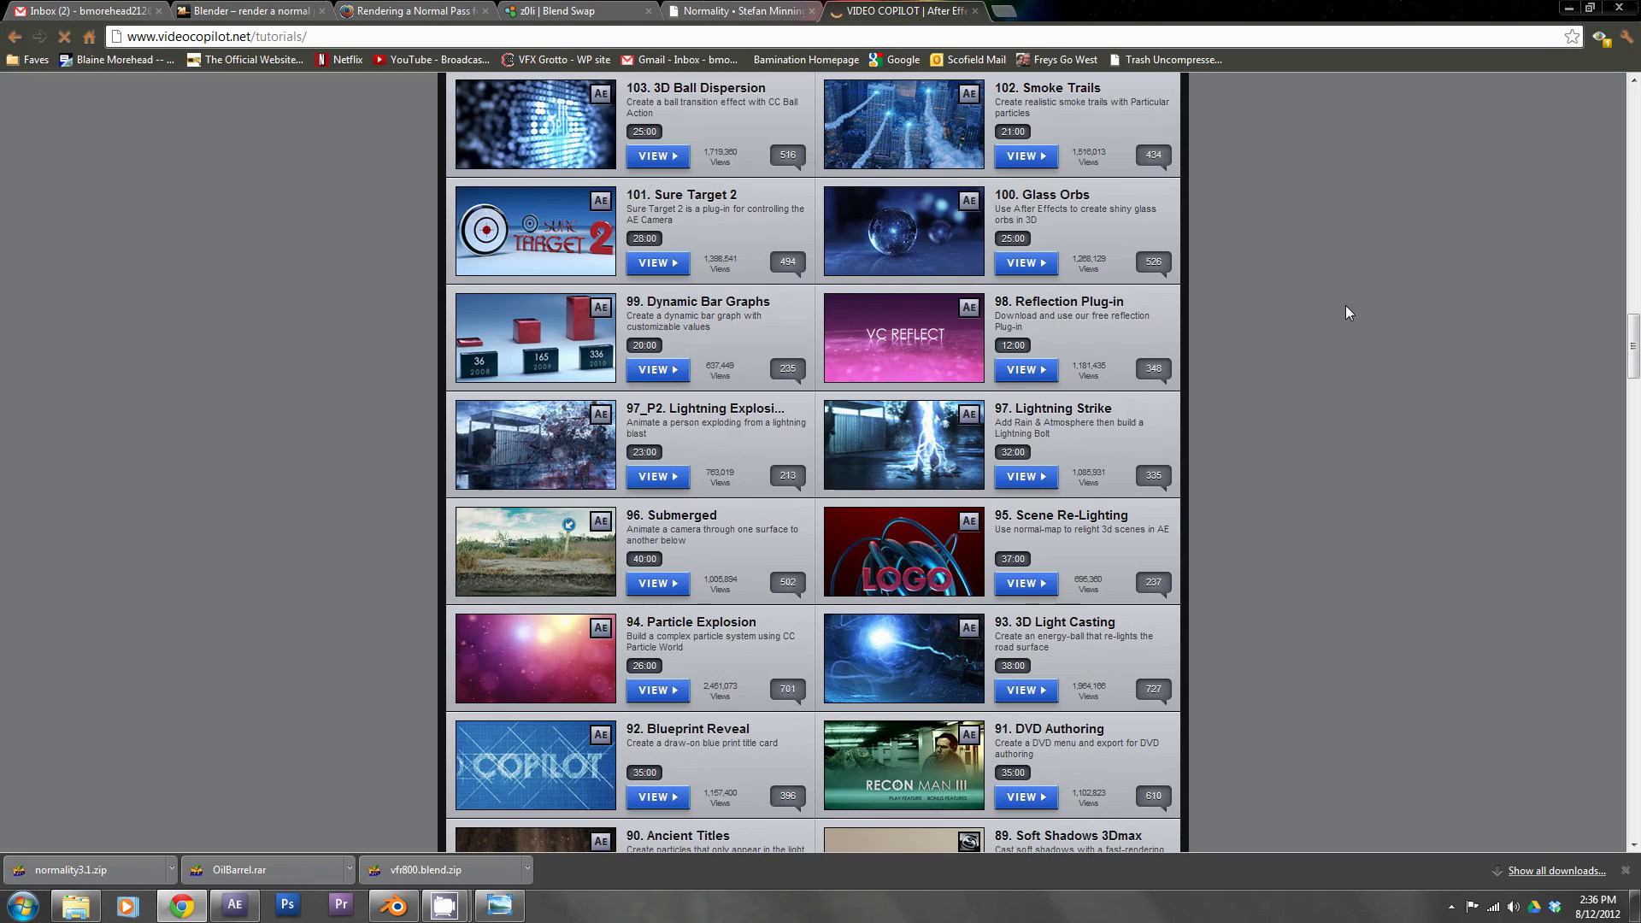
scroll(1347, 313, "down", 2)
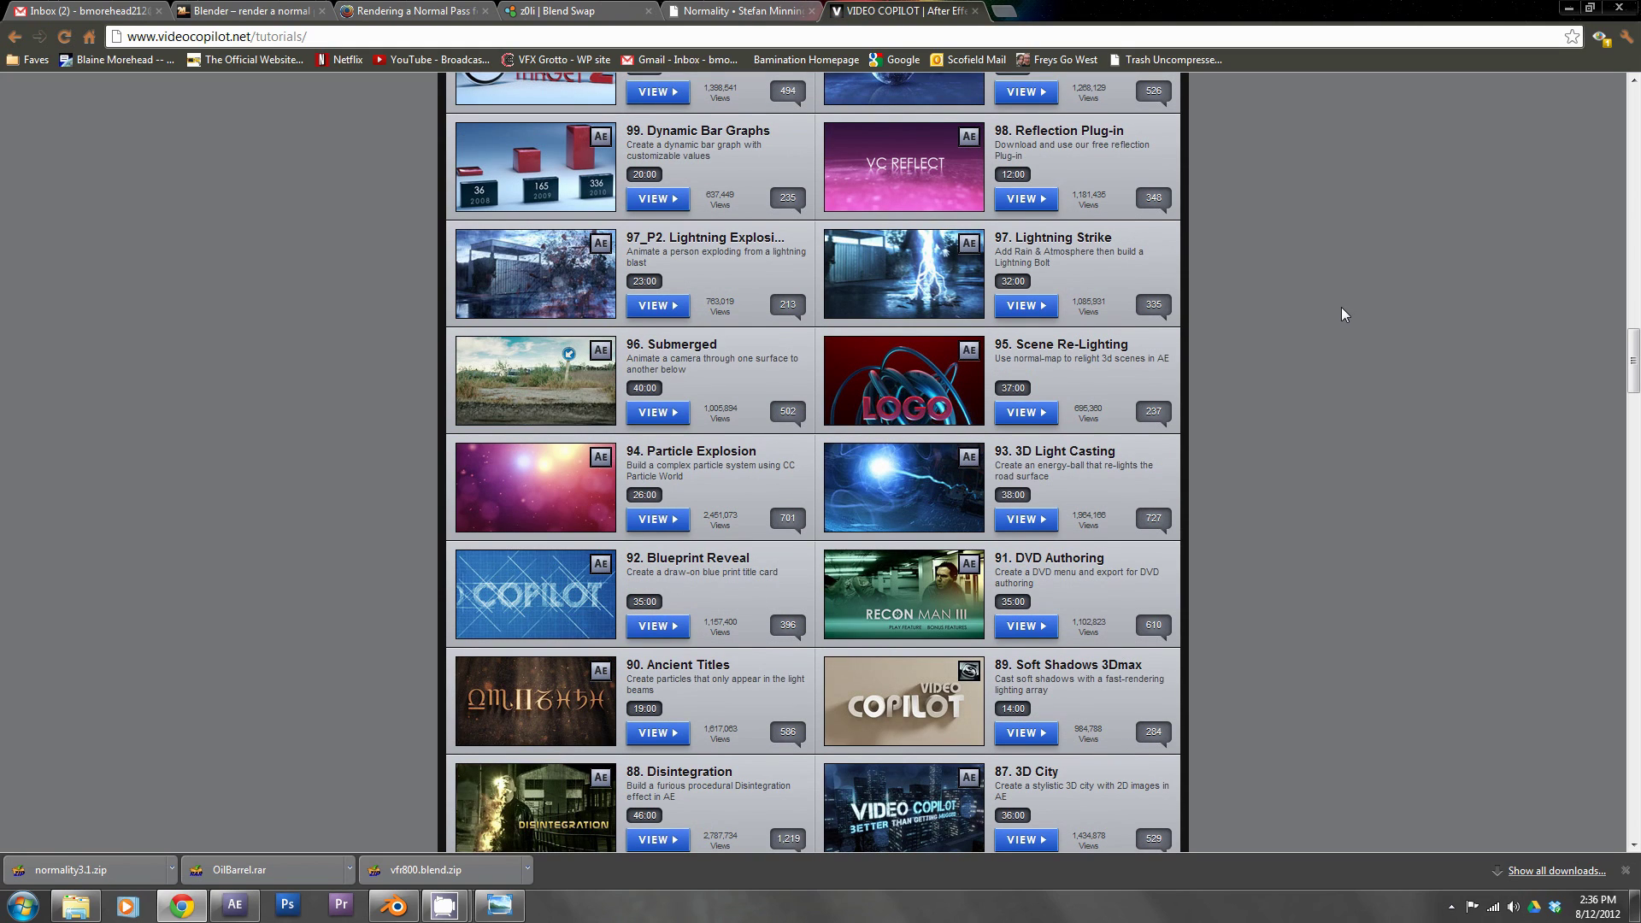
left_click(1087, 345)
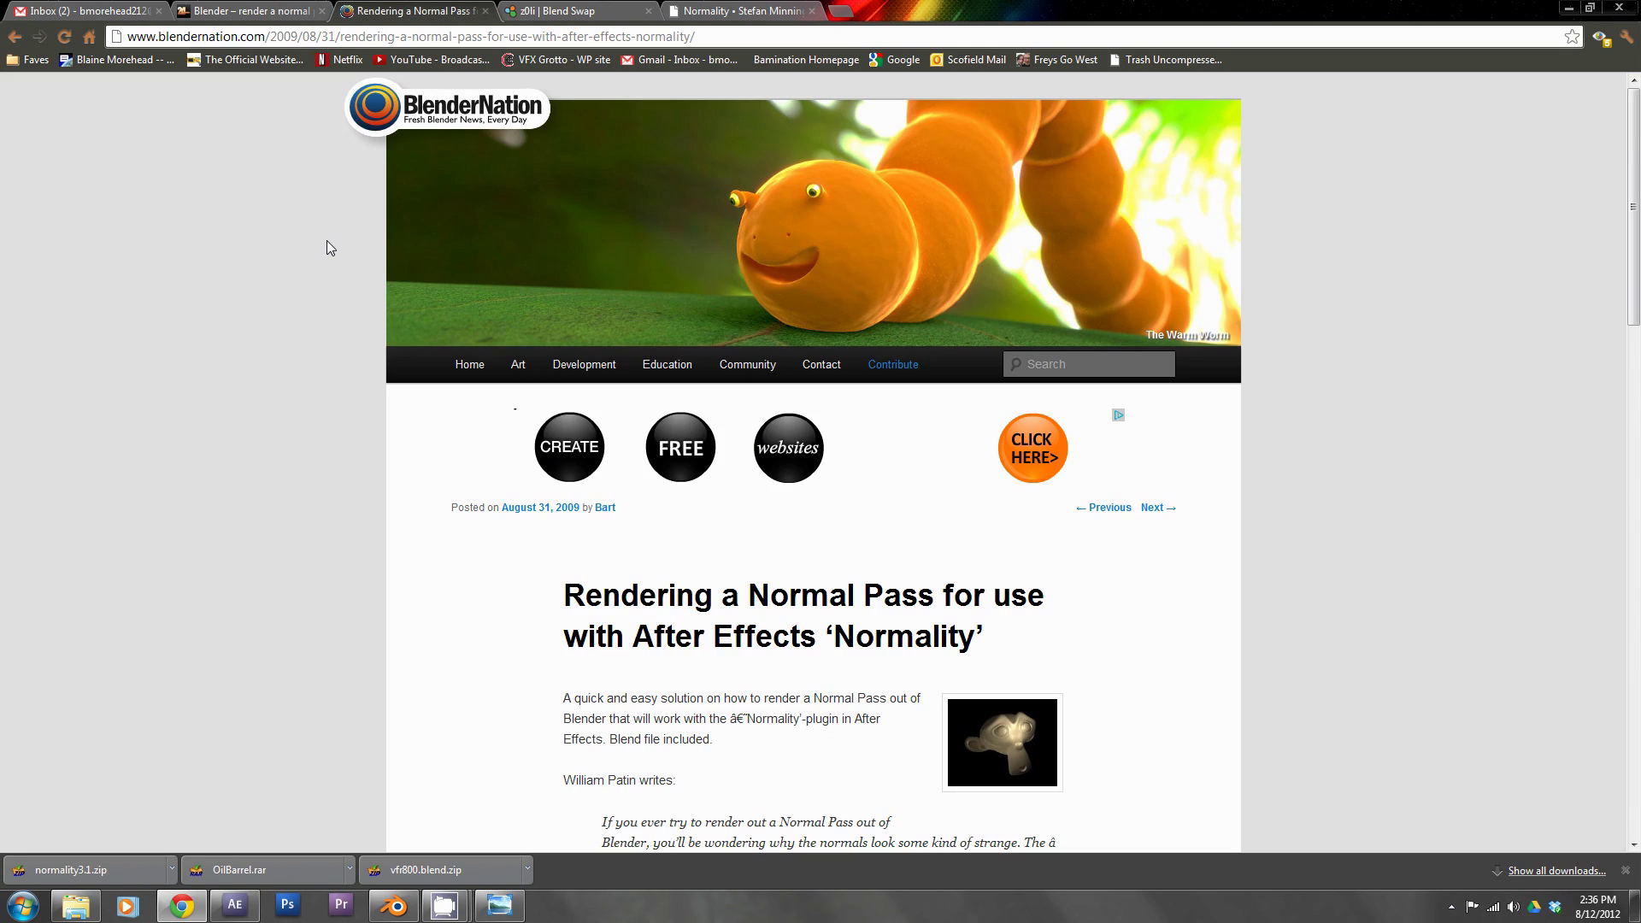
scroll(326, 239, "down", 3)
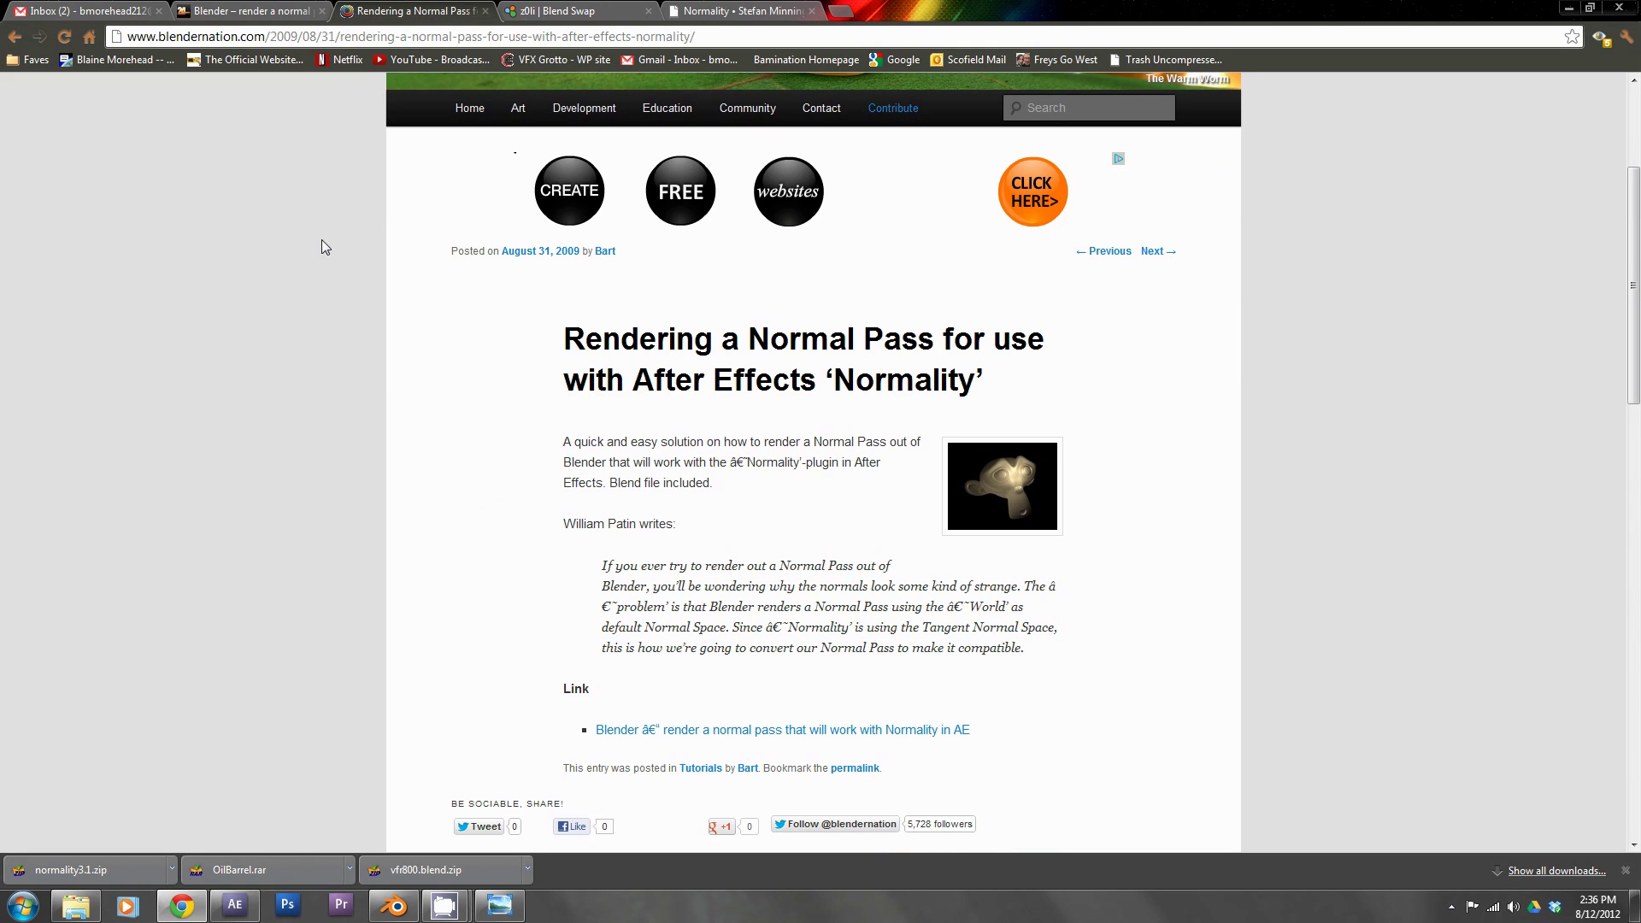
left_click(232, 8)
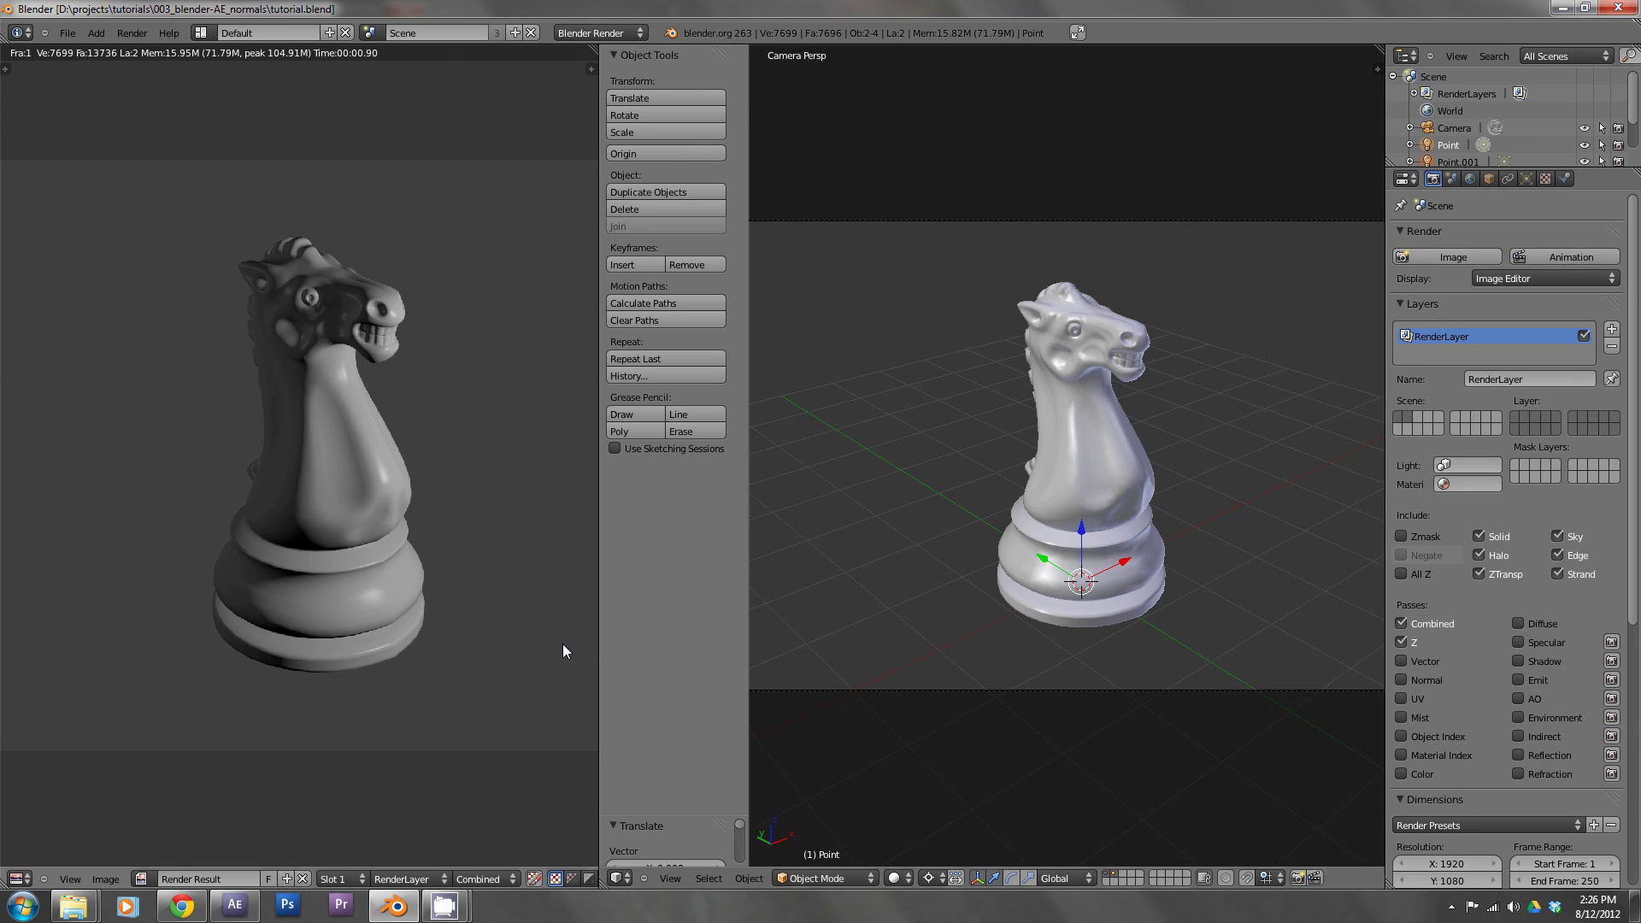
key("alt+Tab")
scroll(144, 436, "down", 1)
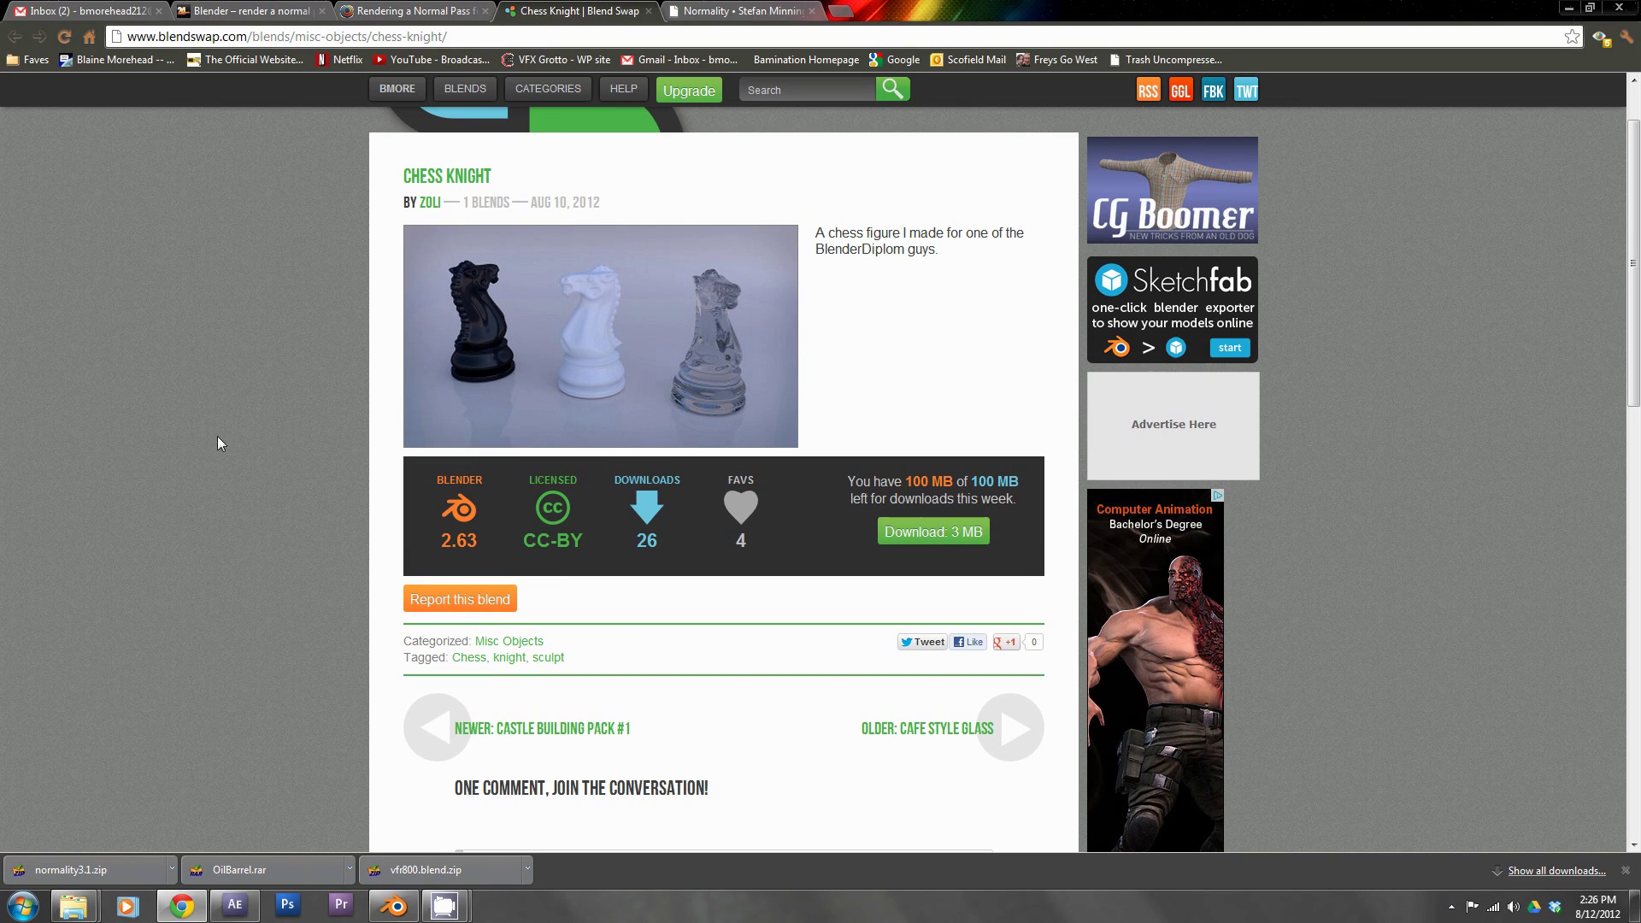
left_click(430, 205)
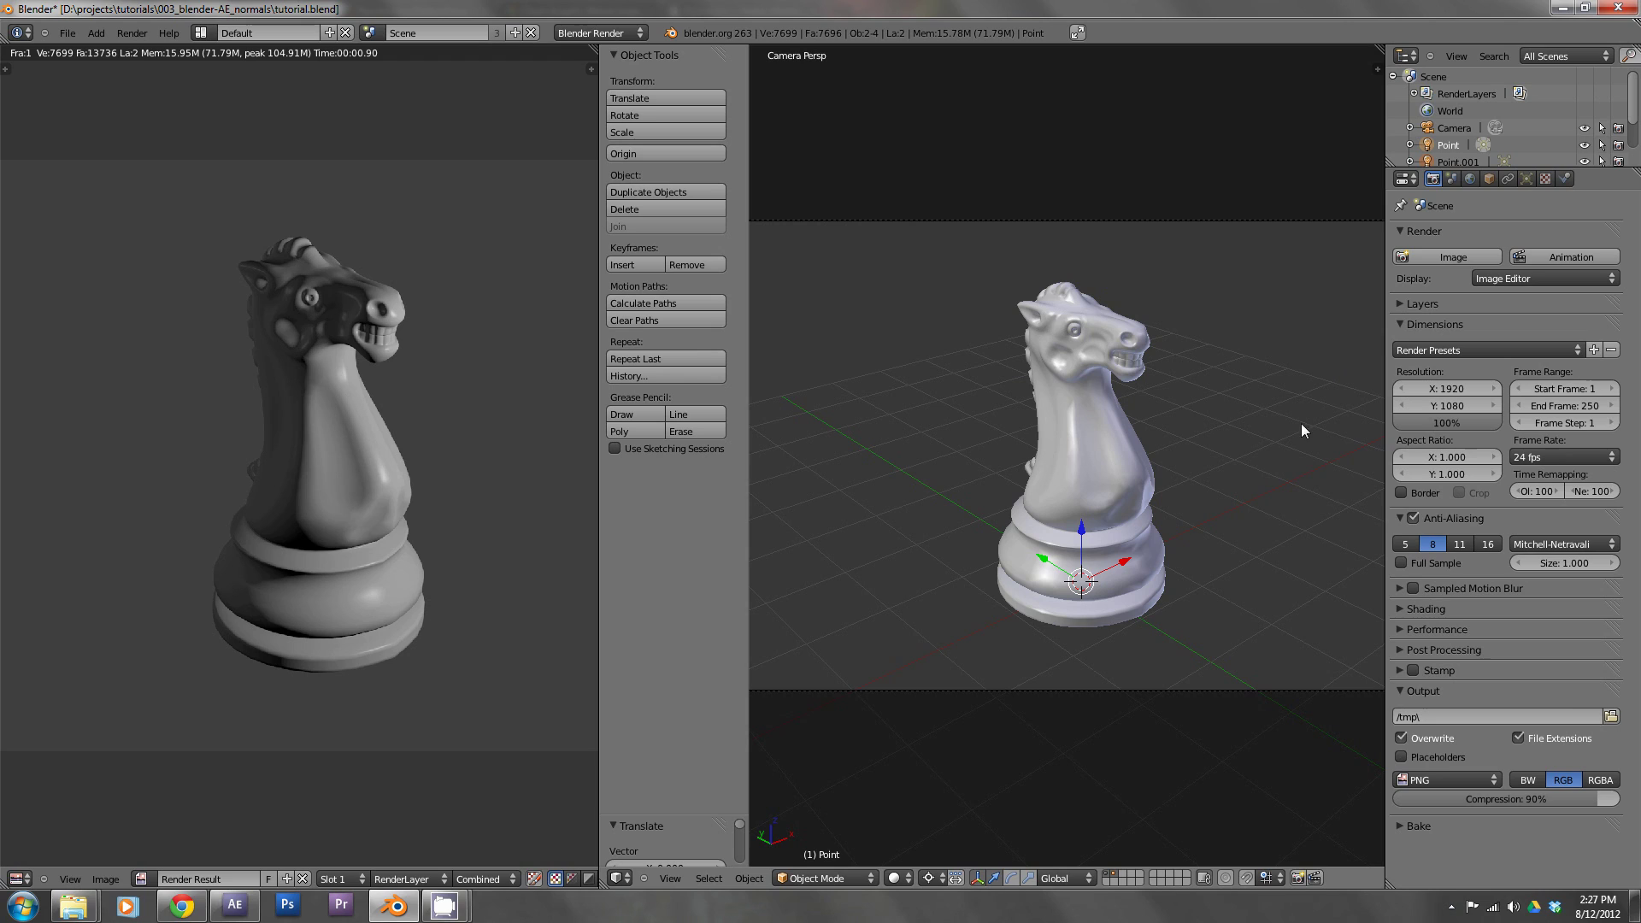
Enable the Normal pass in the render layer settings and re-render the knight with F12.
left_click(1422, 304)
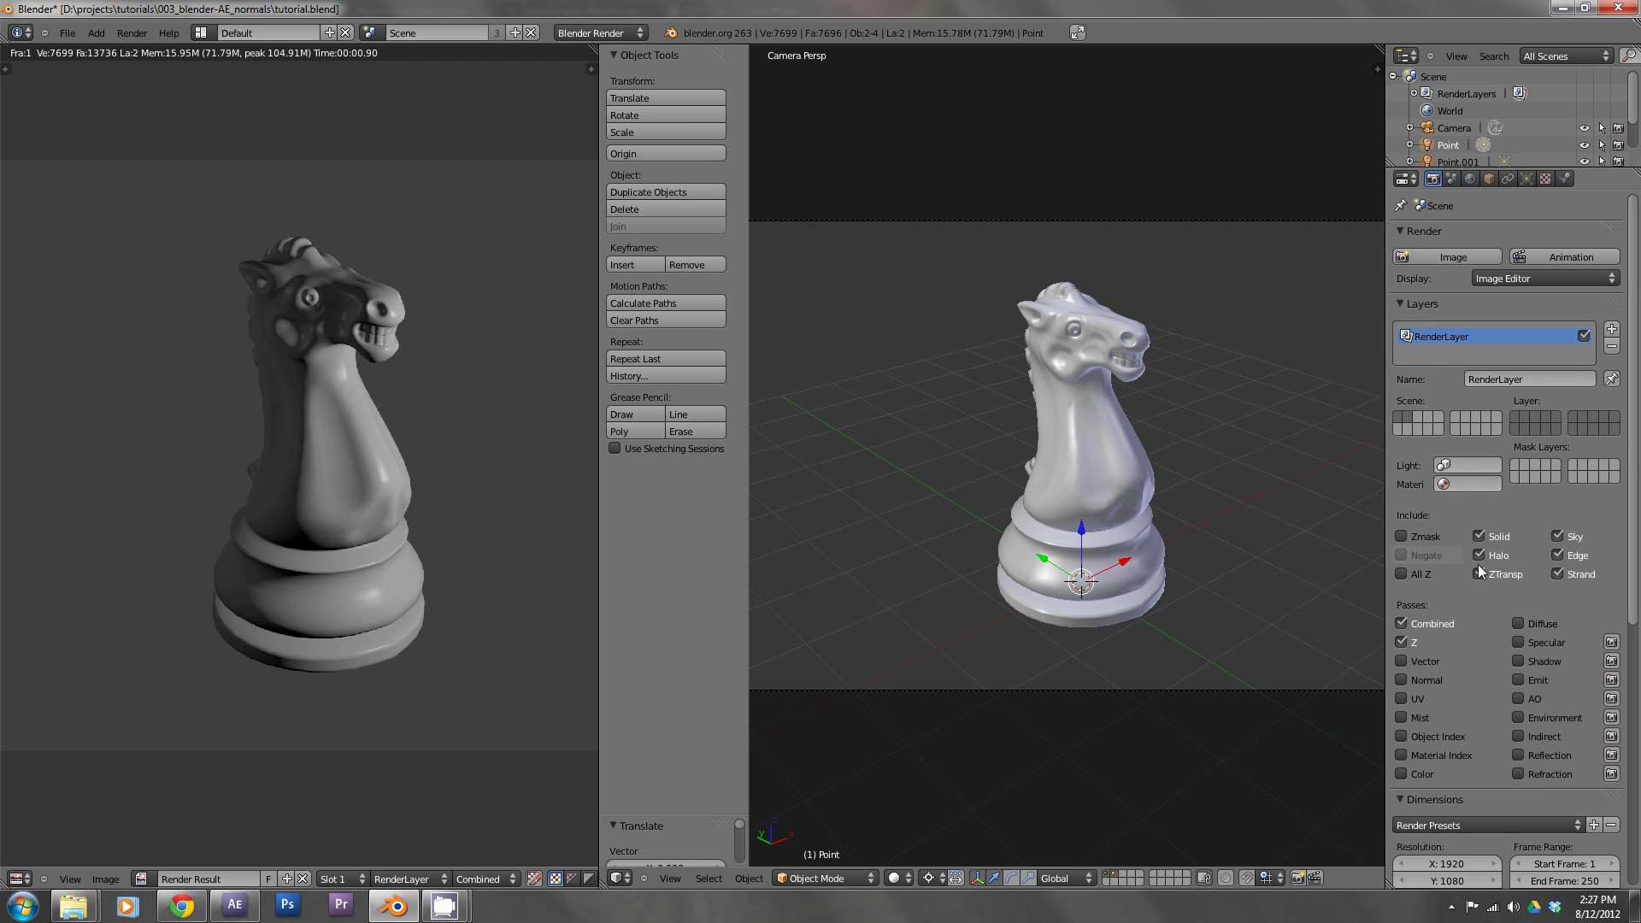
left_click(1402, 679)
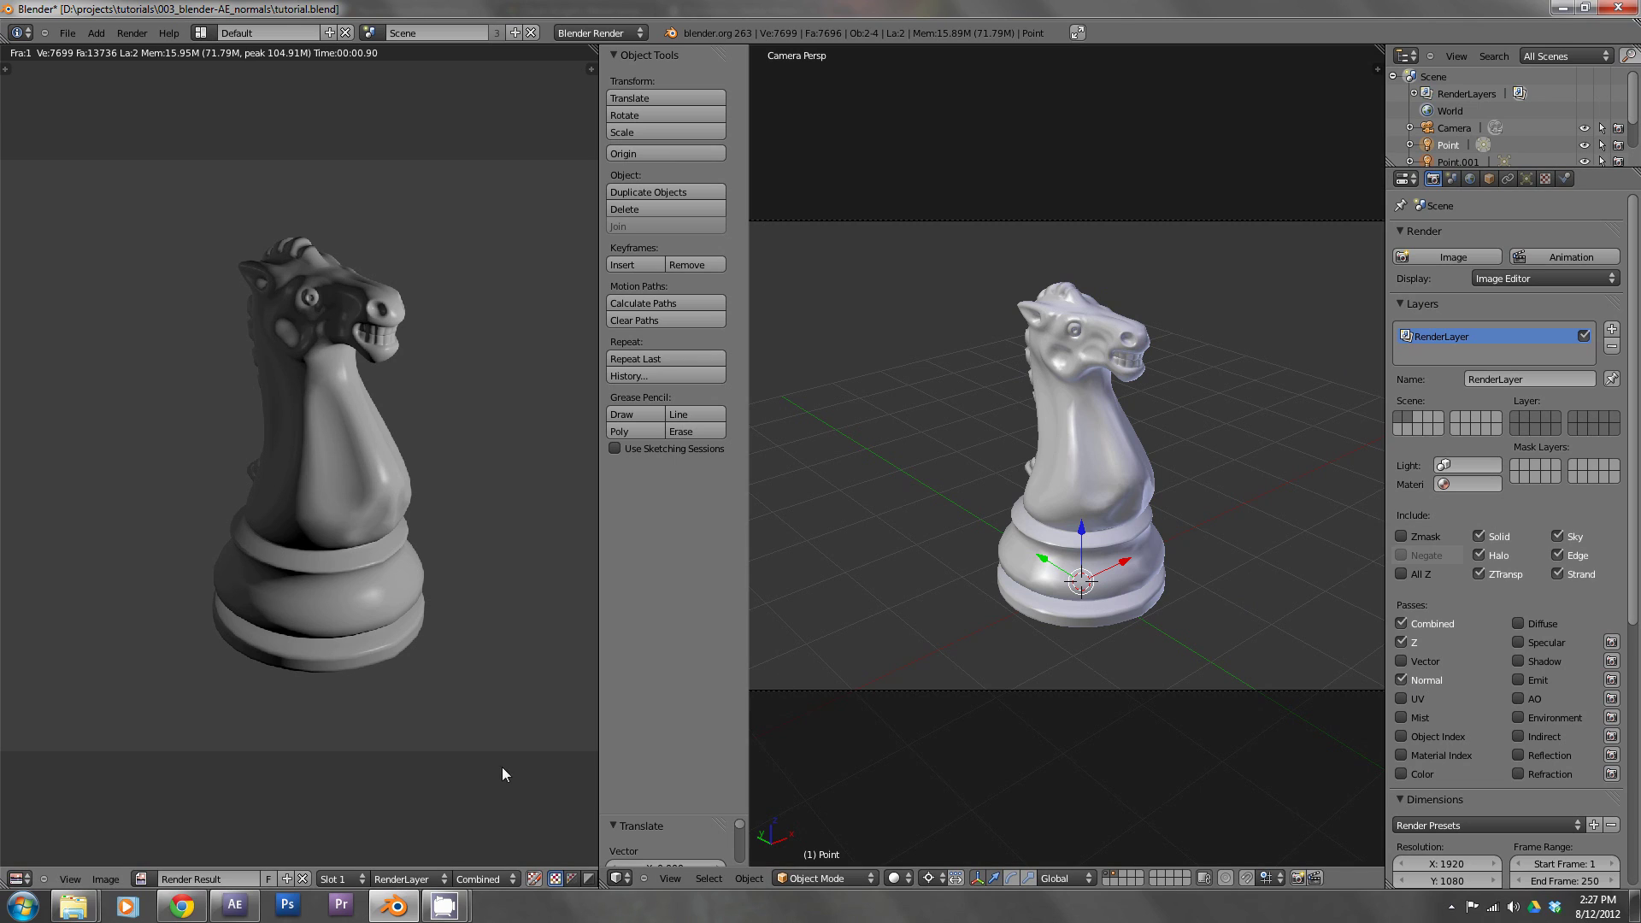
key("F12")
Display the Normal pass in the image editor and start Save As Image.
left_click(482, 879)
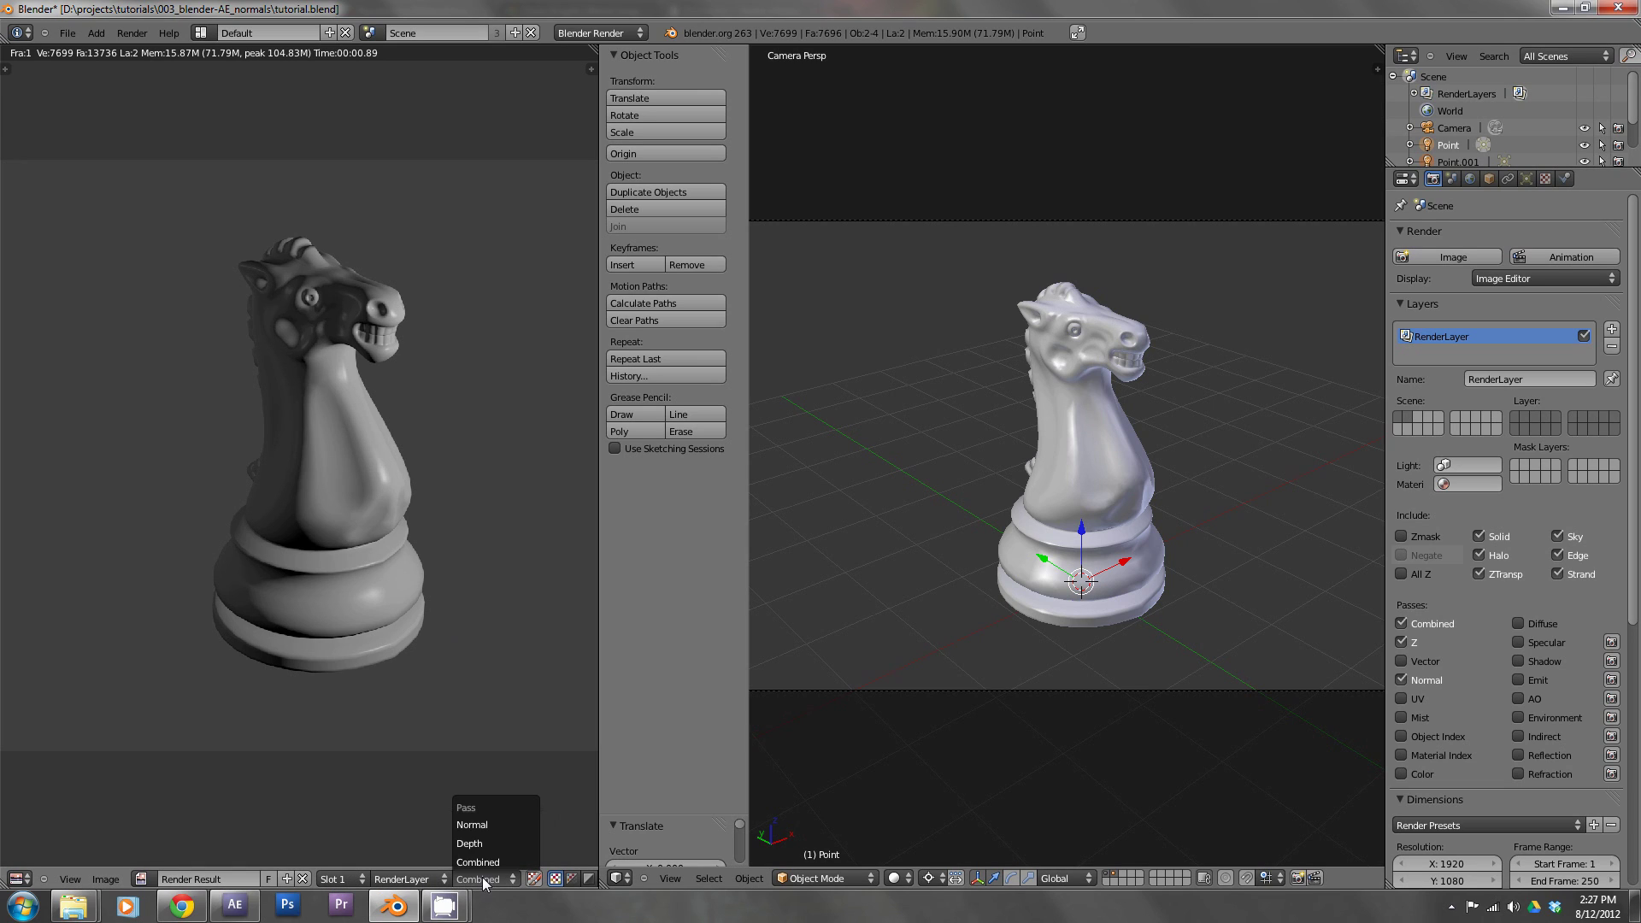
left_click(484, 828)
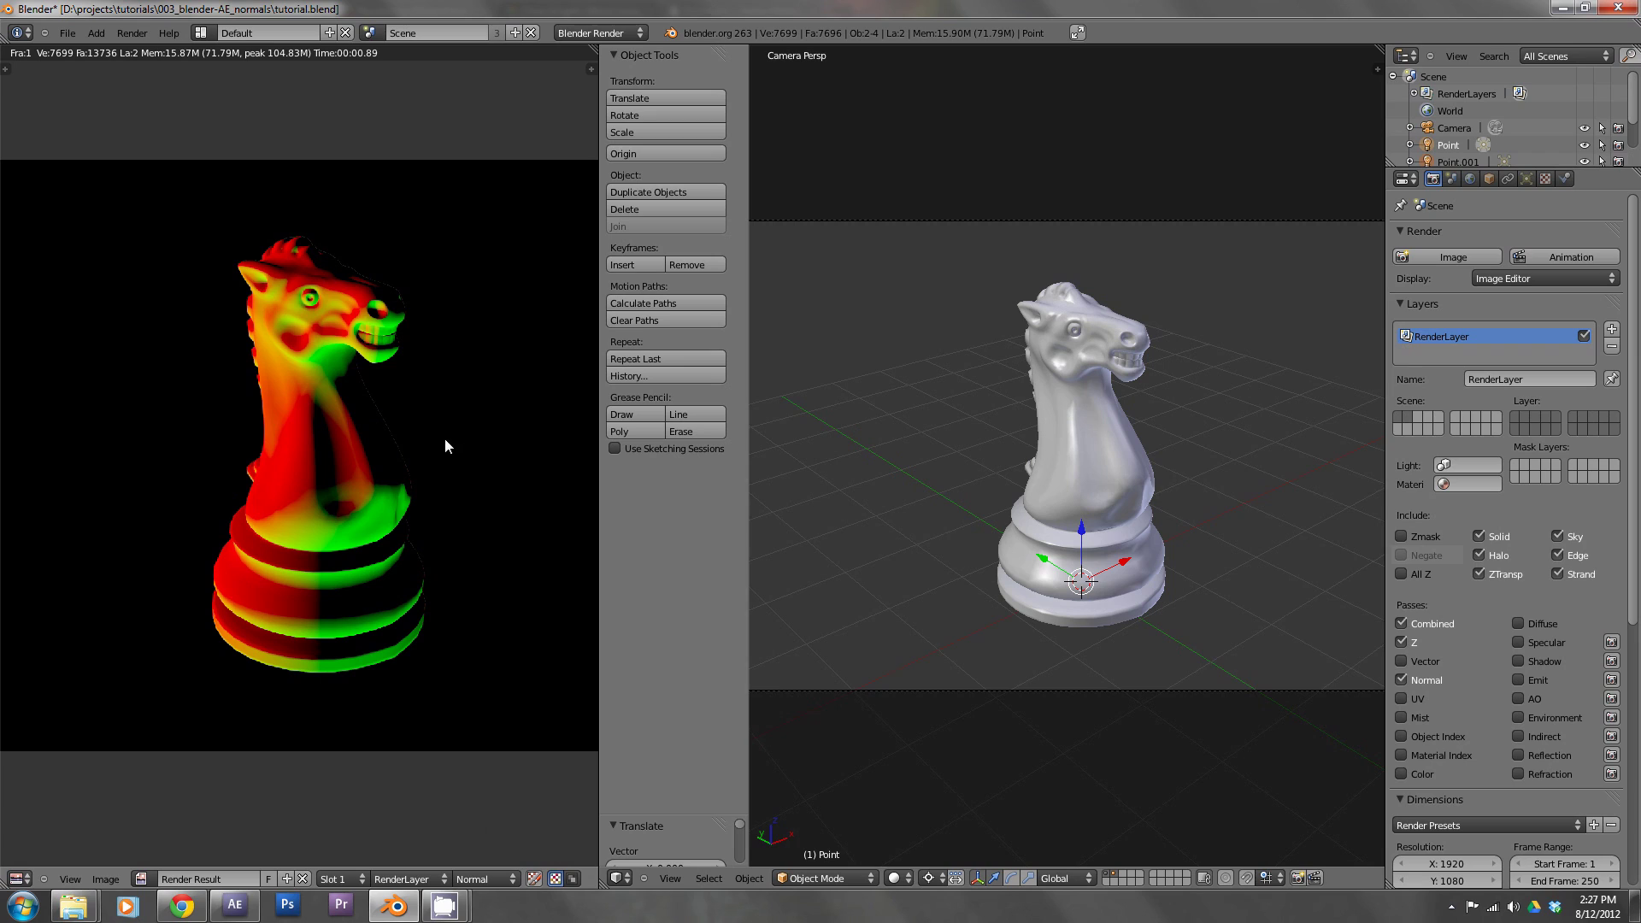
left_click(70, 880)
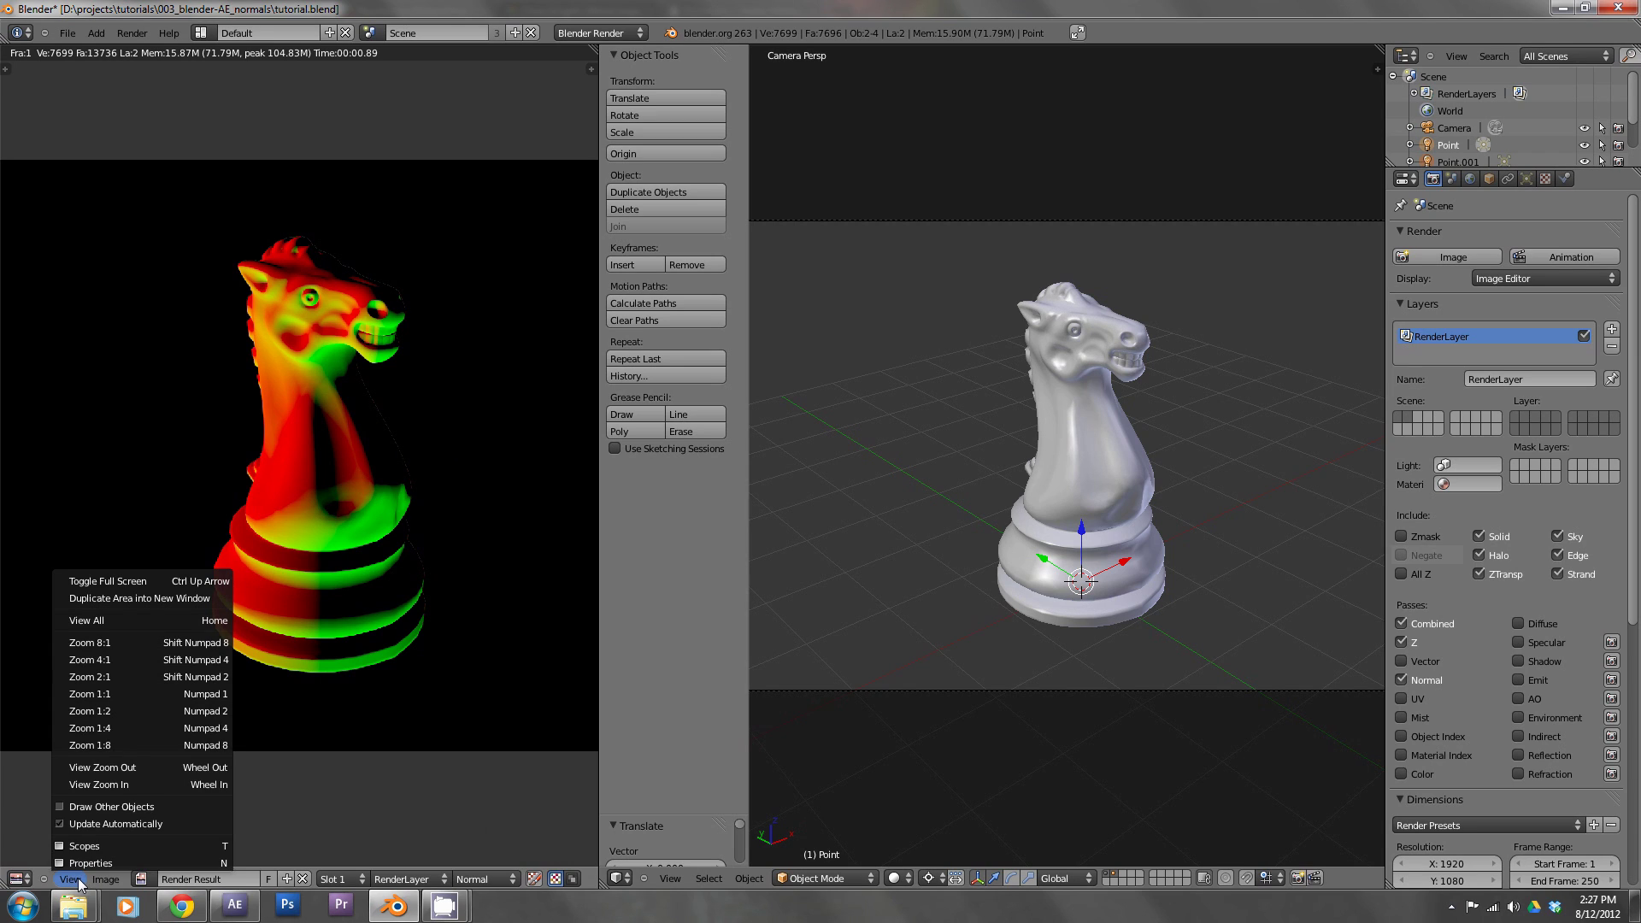
left_click(109, 881)
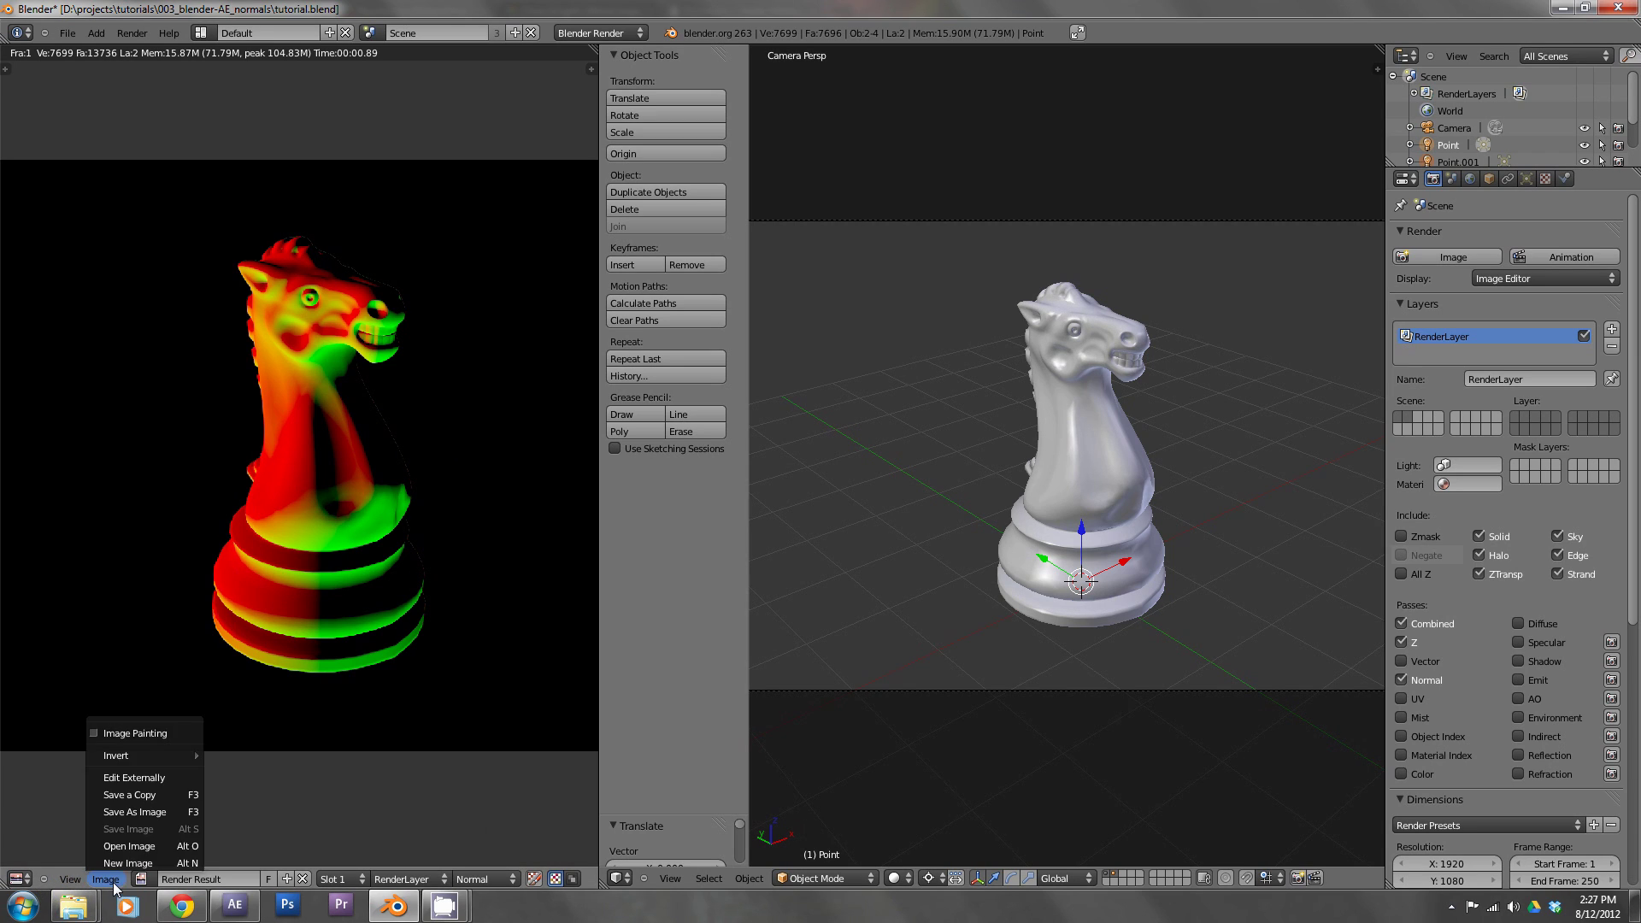
left_click(135, 812)
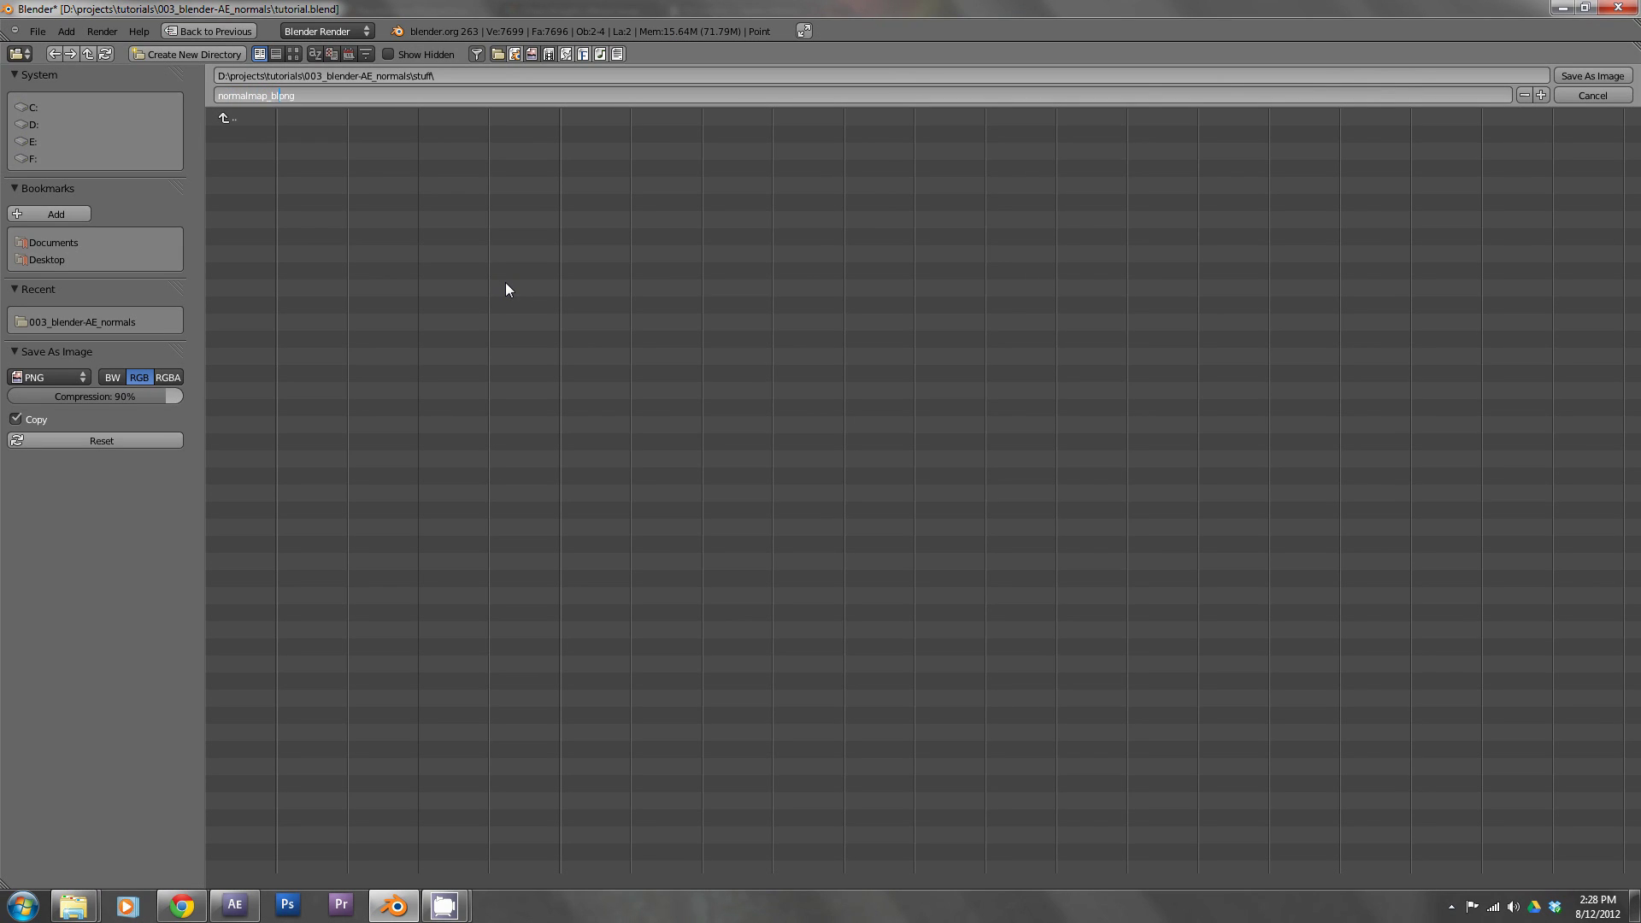
Save the Normal pass as normalmap_blender.png.
type(".")
key("Return")
left_click(1593, 77)
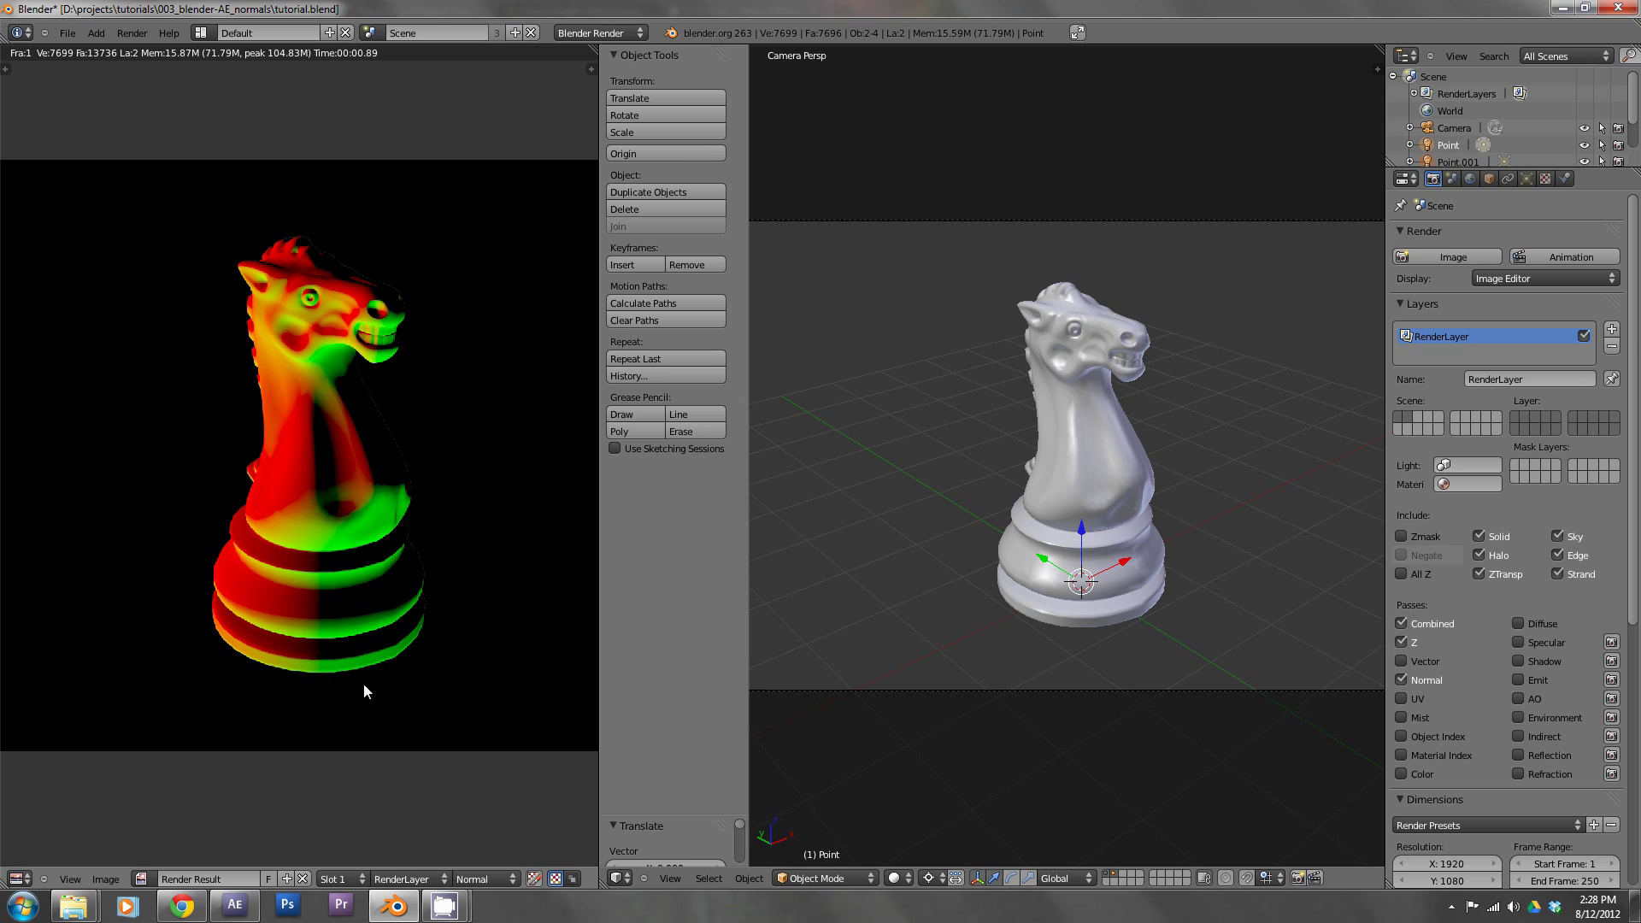
Switch the displayed pass to Combined and save it as composite.png.
left_click(497, 879)
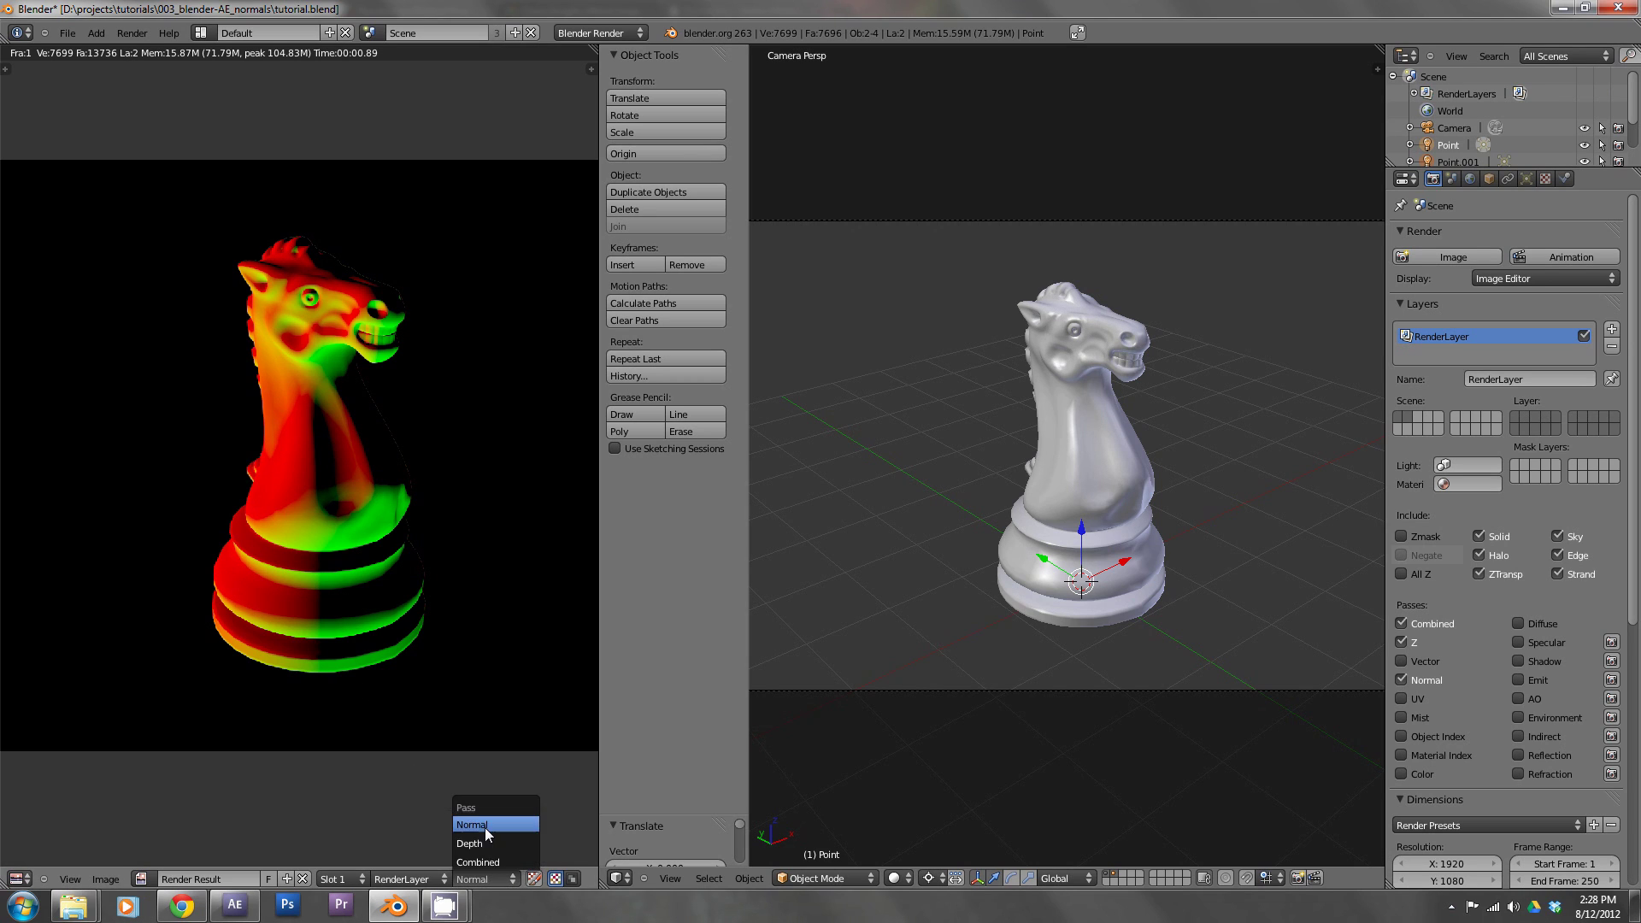
left_click(487, 817)
left_click(106, 879)
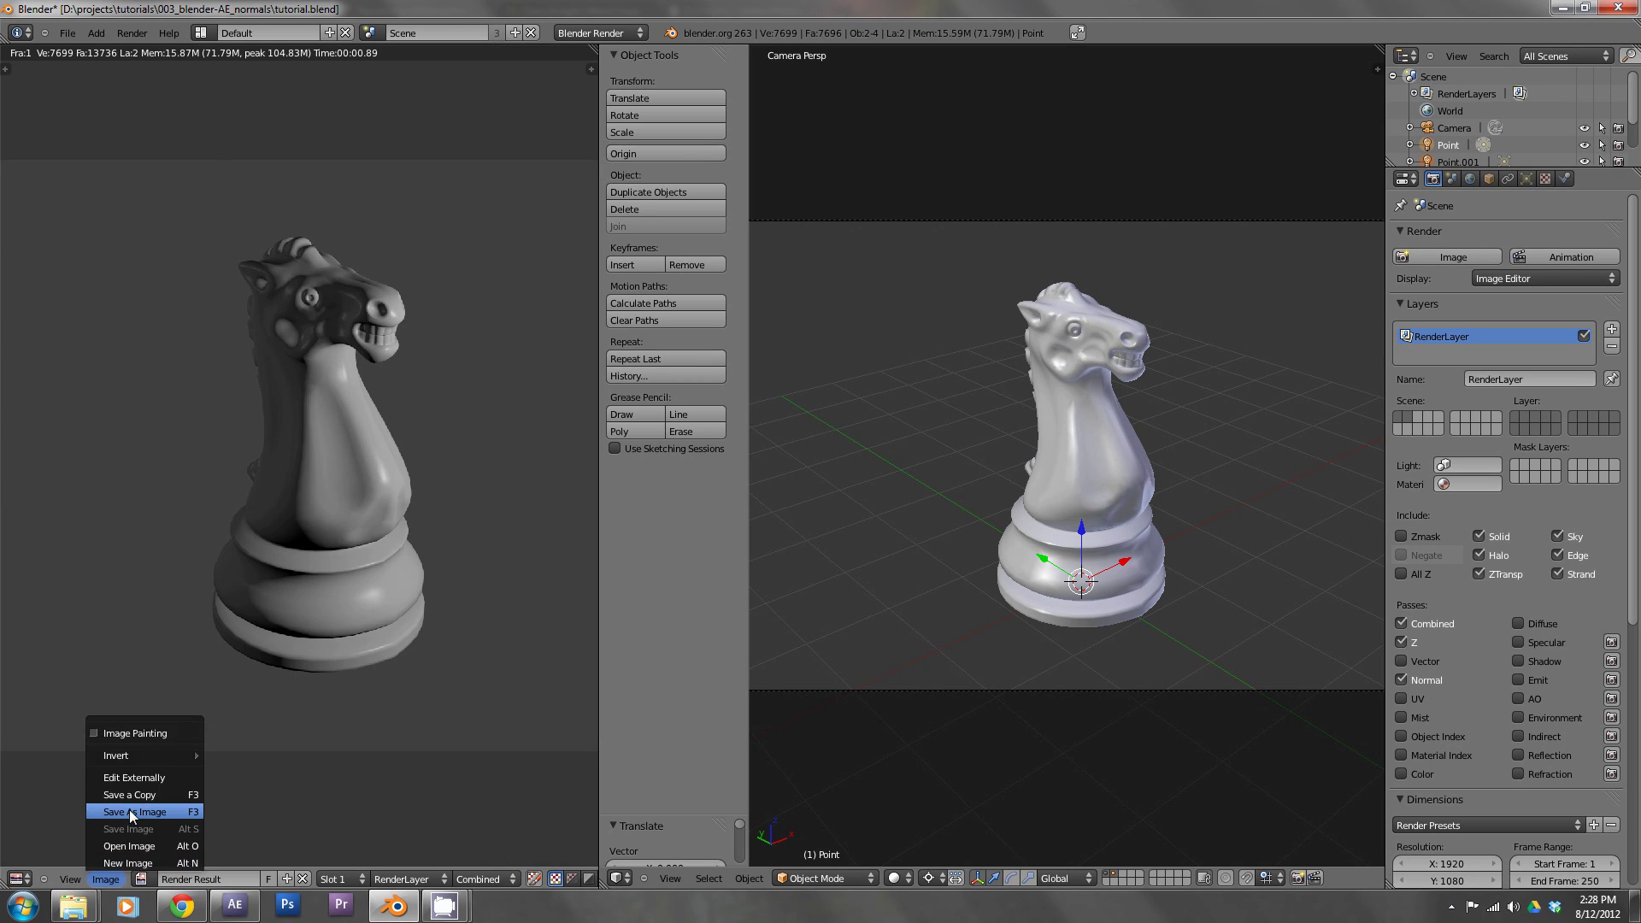
left_click(130, 810)
left_click(284, 100)
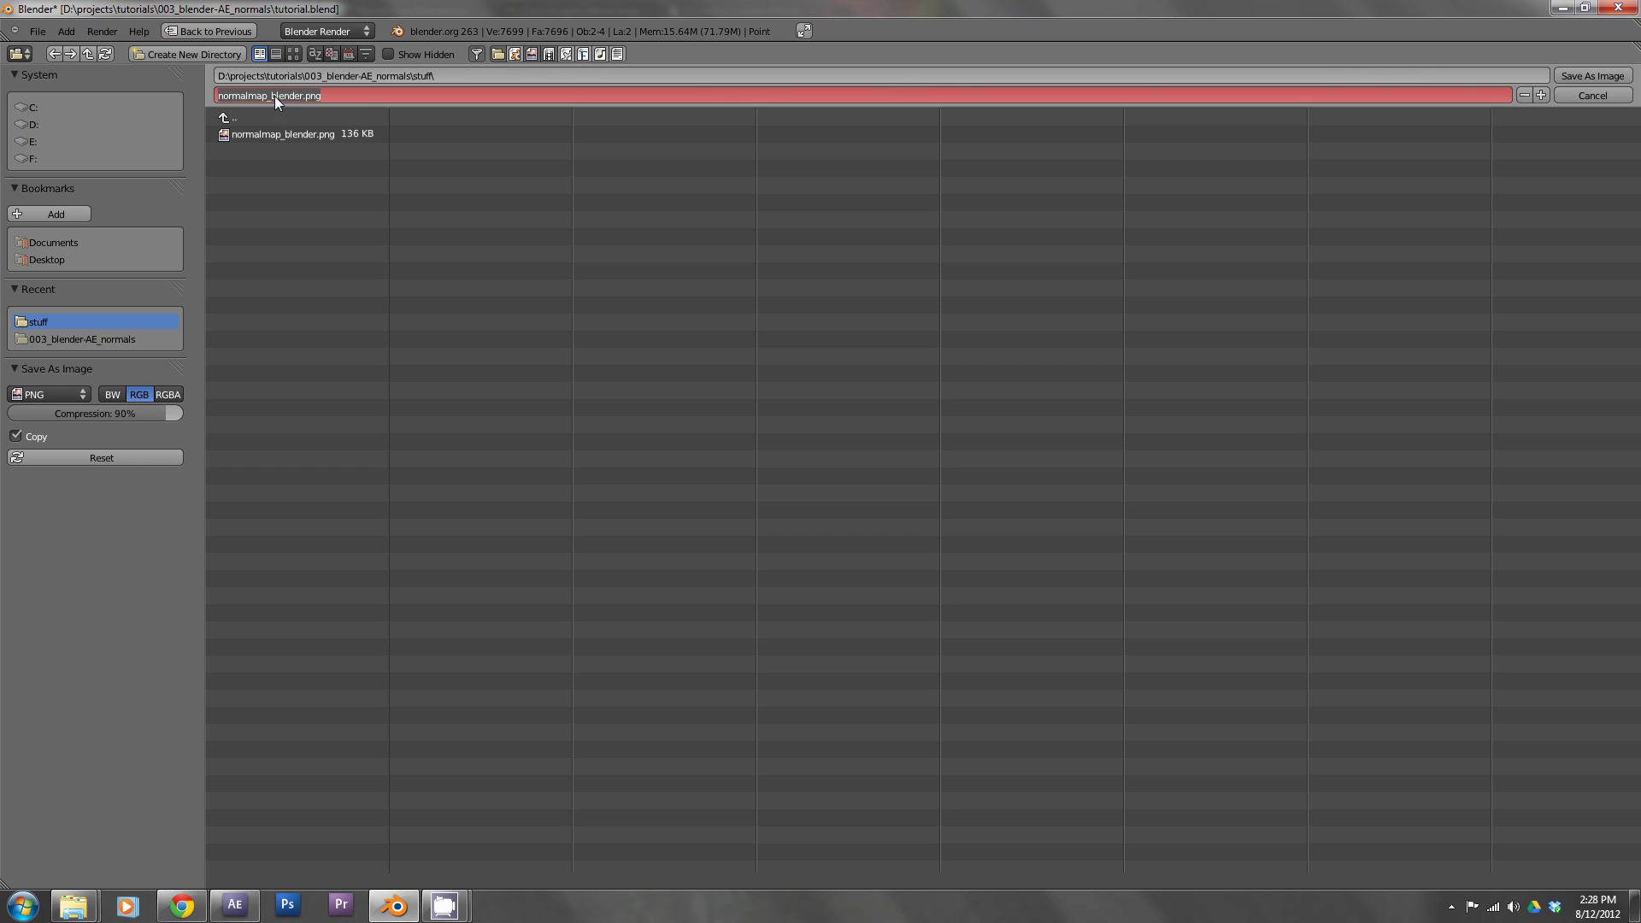
key("ctrl+BackSpace")
type("composite")
key("ctrl+Delete")
key("Return")
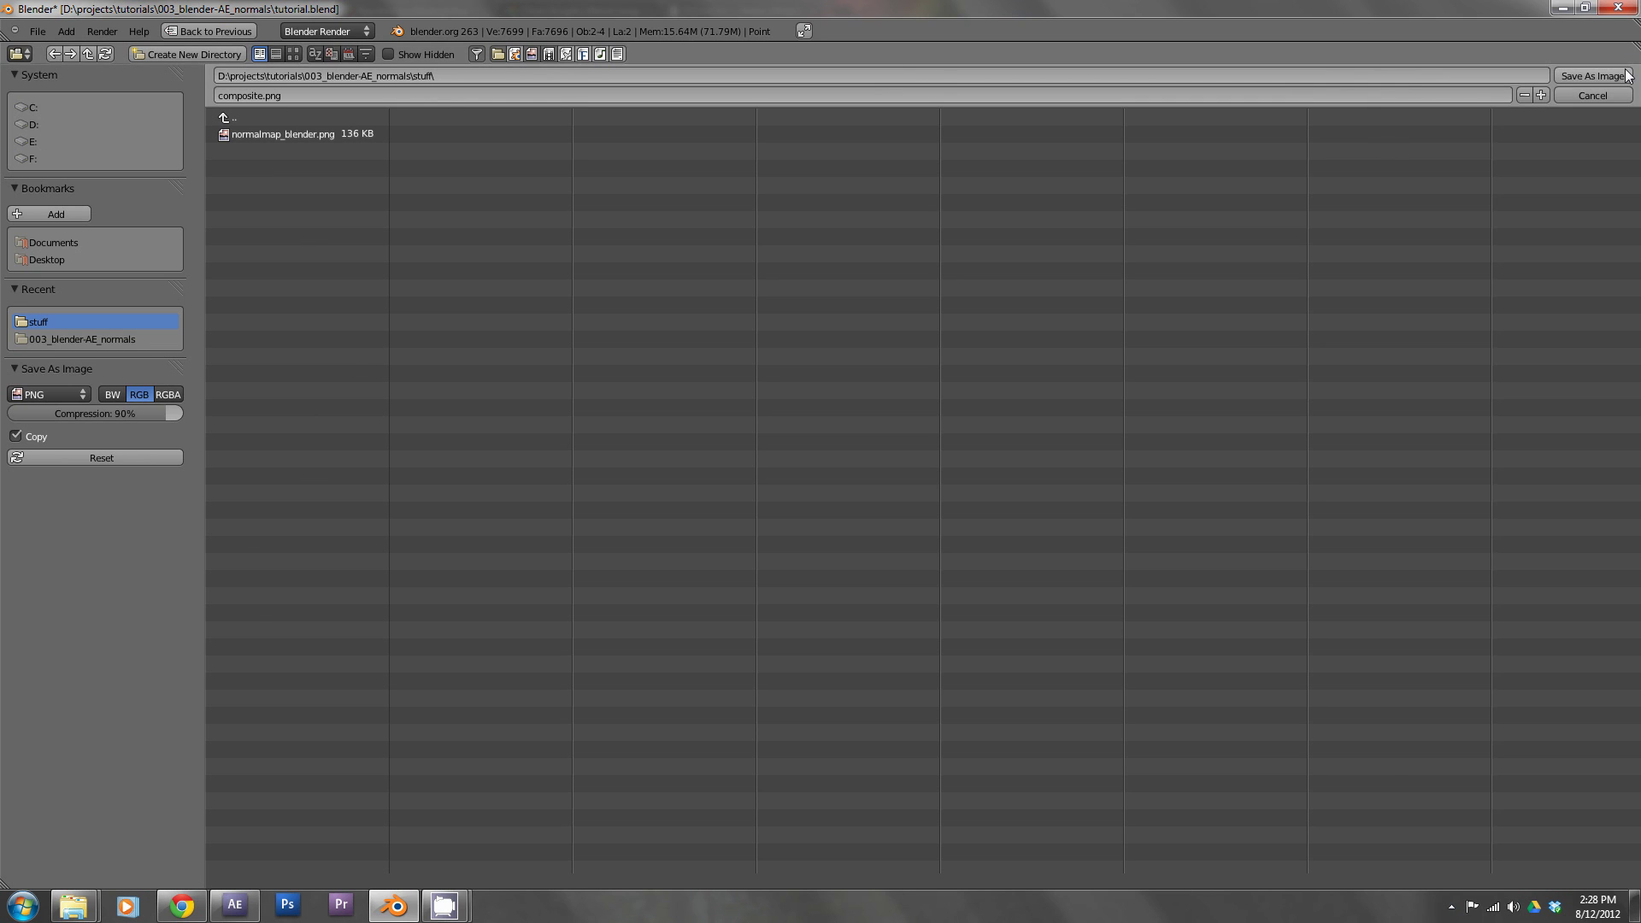
left_click(1593, 76)
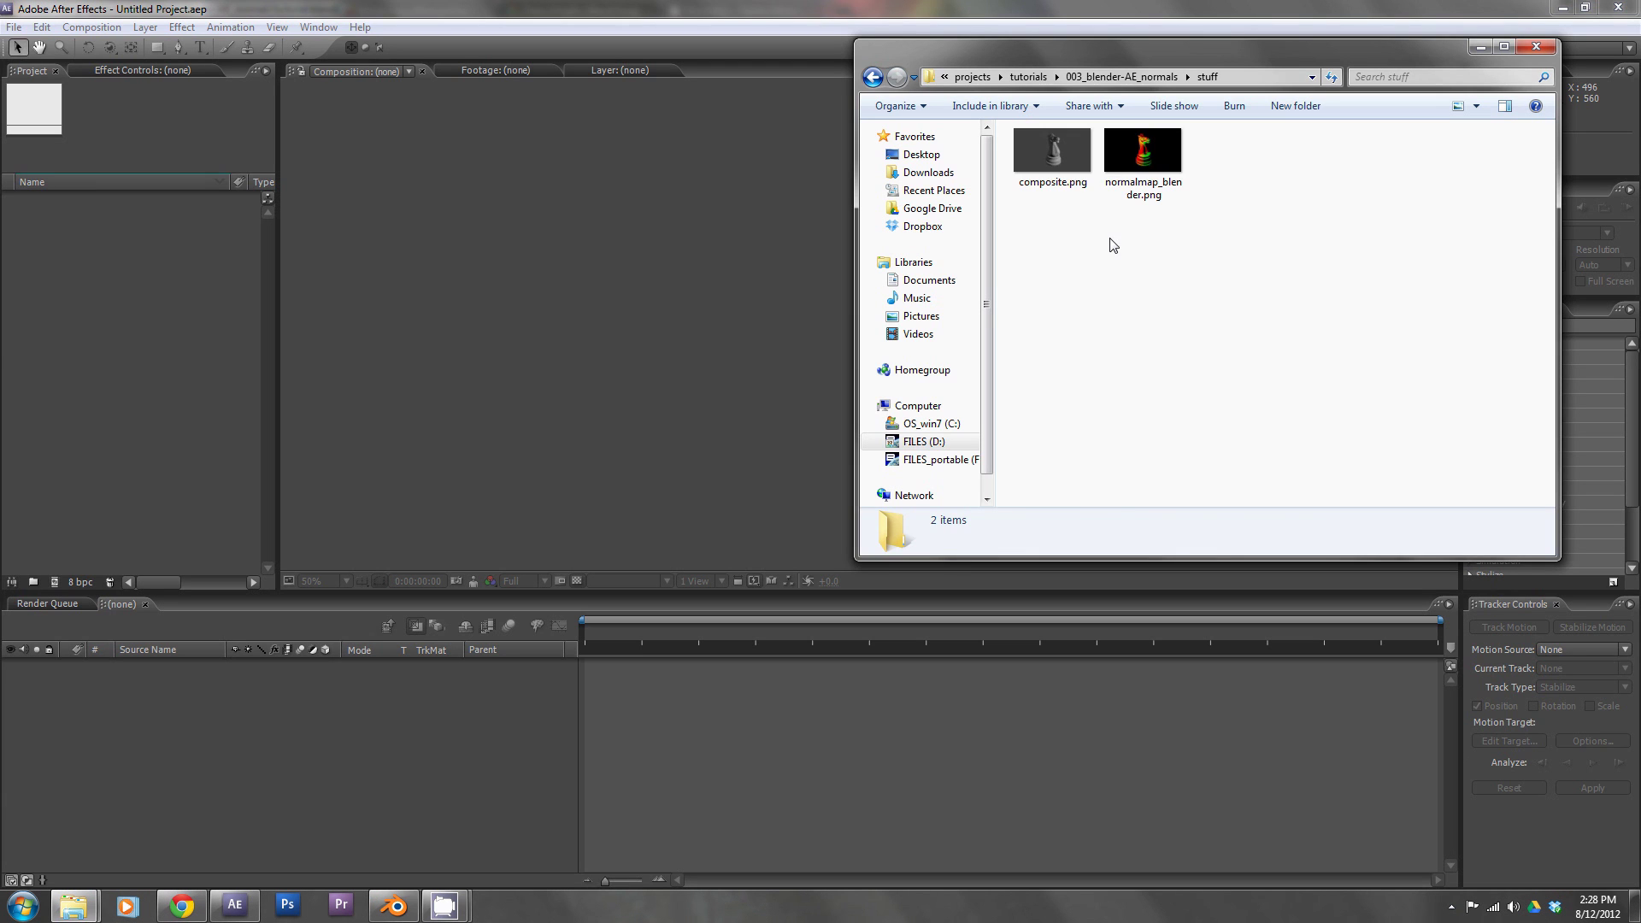
Import both PNG images and create a single composition from them.
left_click_drag(1218, 237, 132, 330)
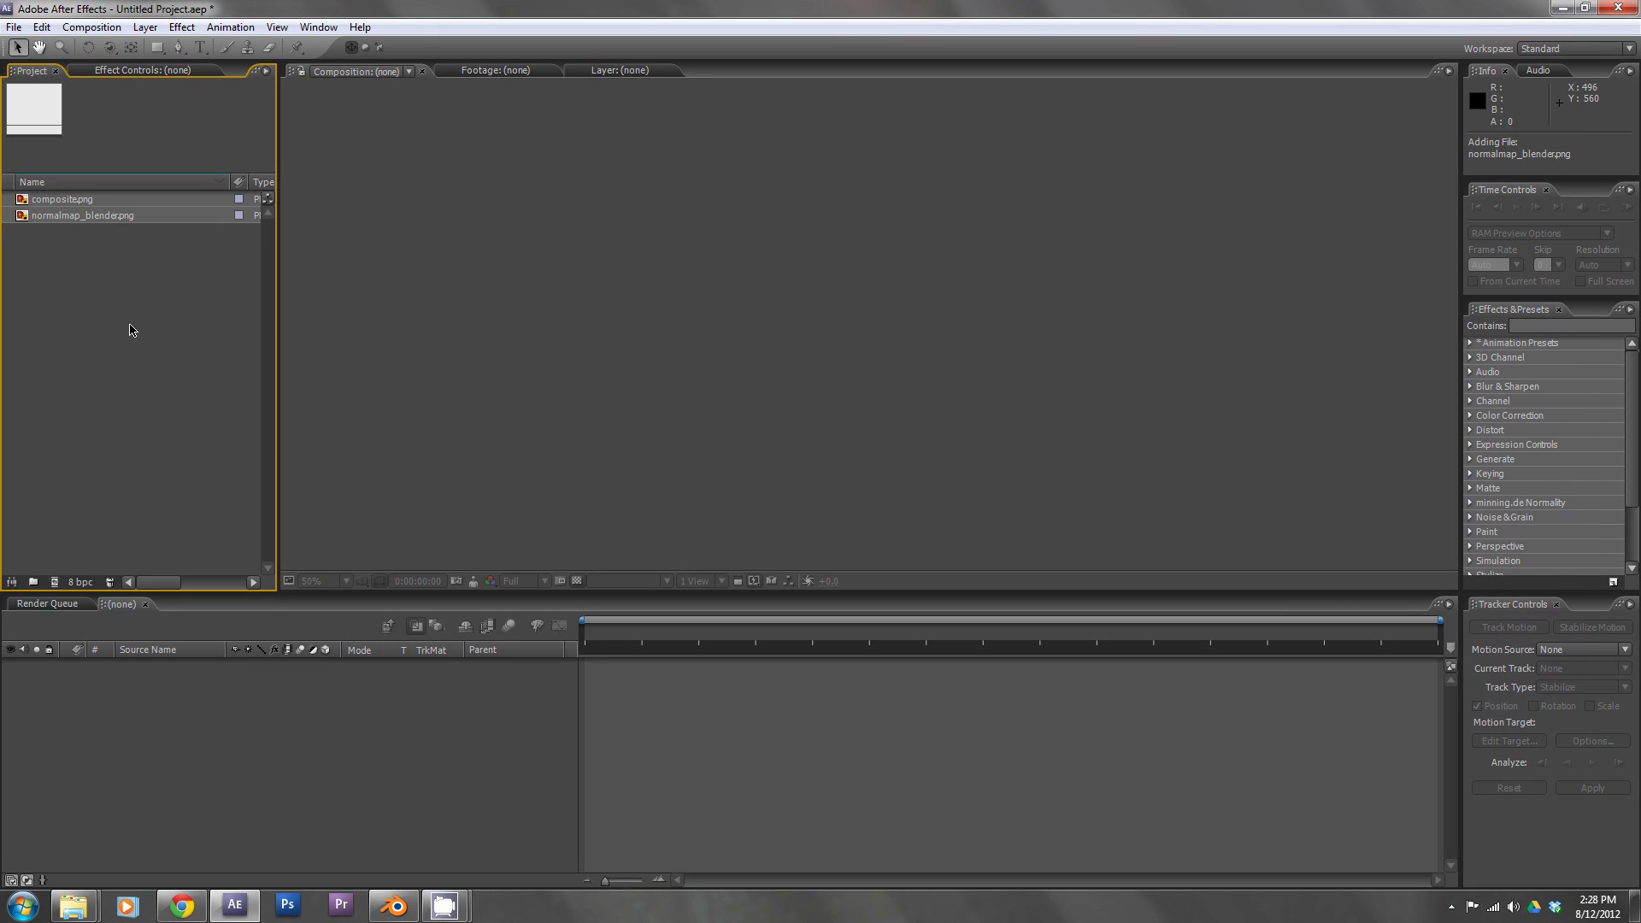
left_click_drag(17, 202, 121, 787)
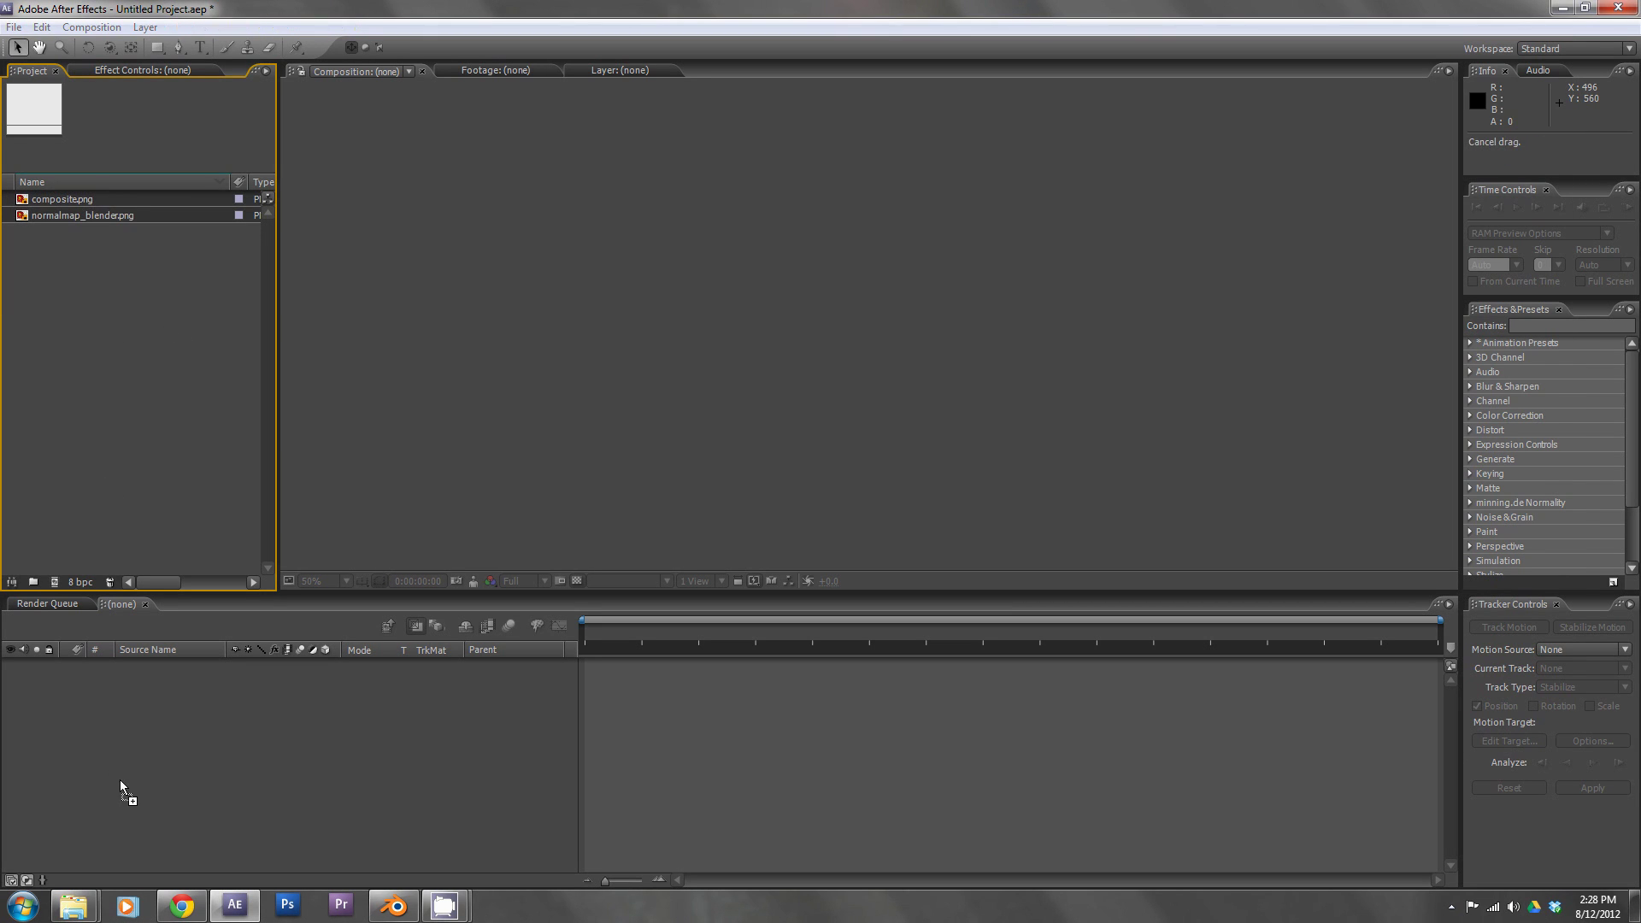
left_click(862, 511)
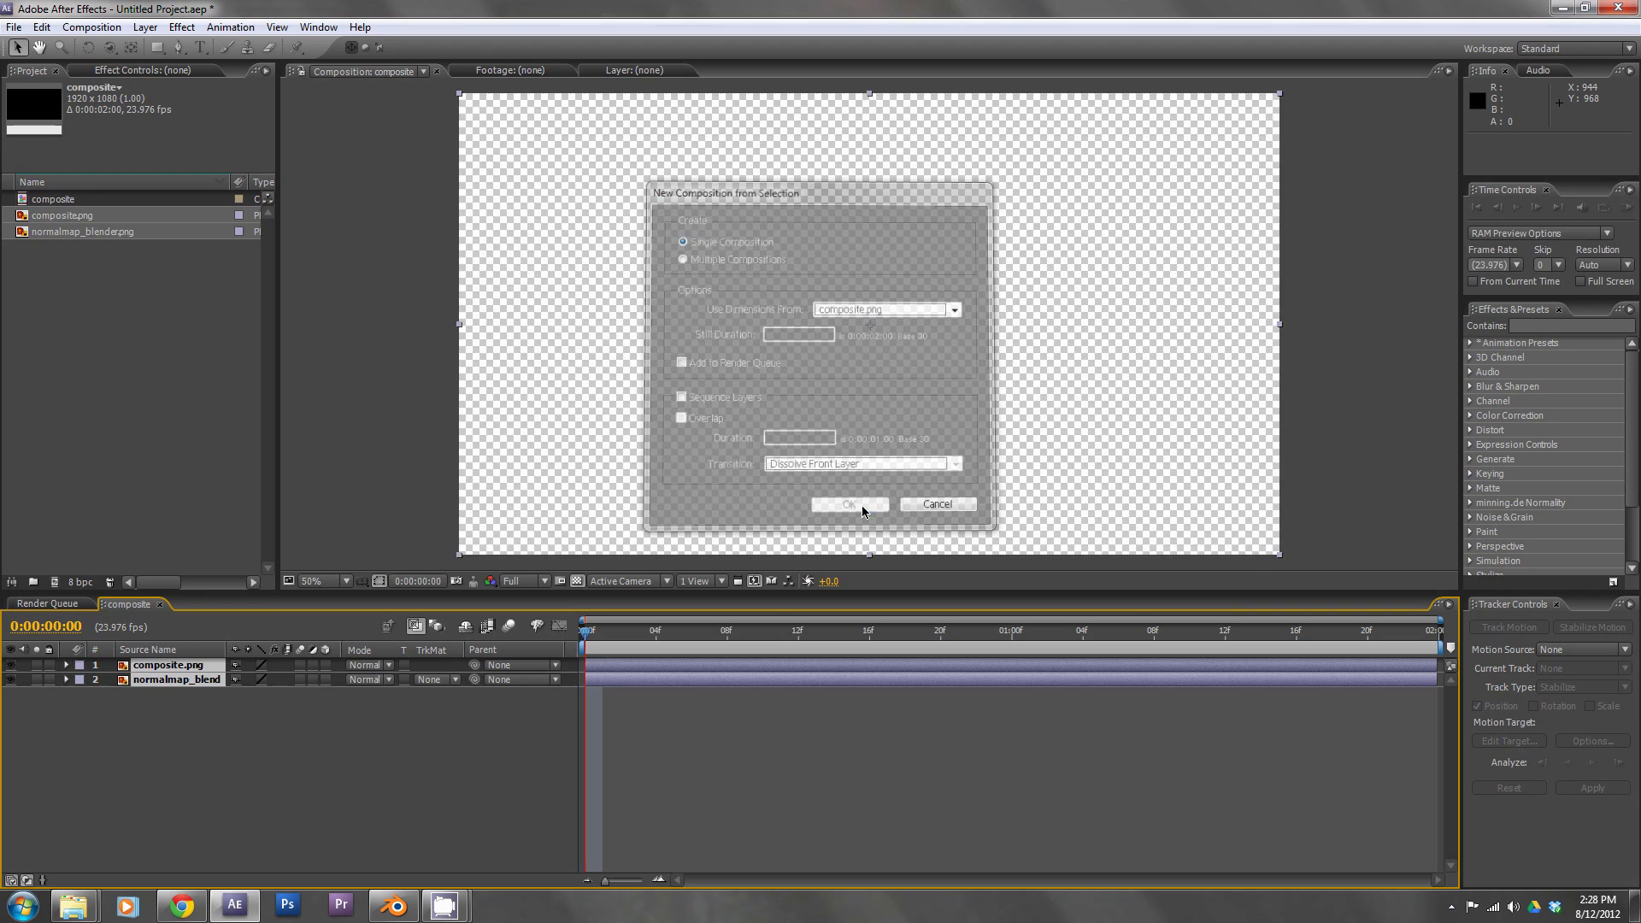
Apply minning.de Normality to composite.png with normalmap_blender.png as the Normal Map.
left_click(179, 26)
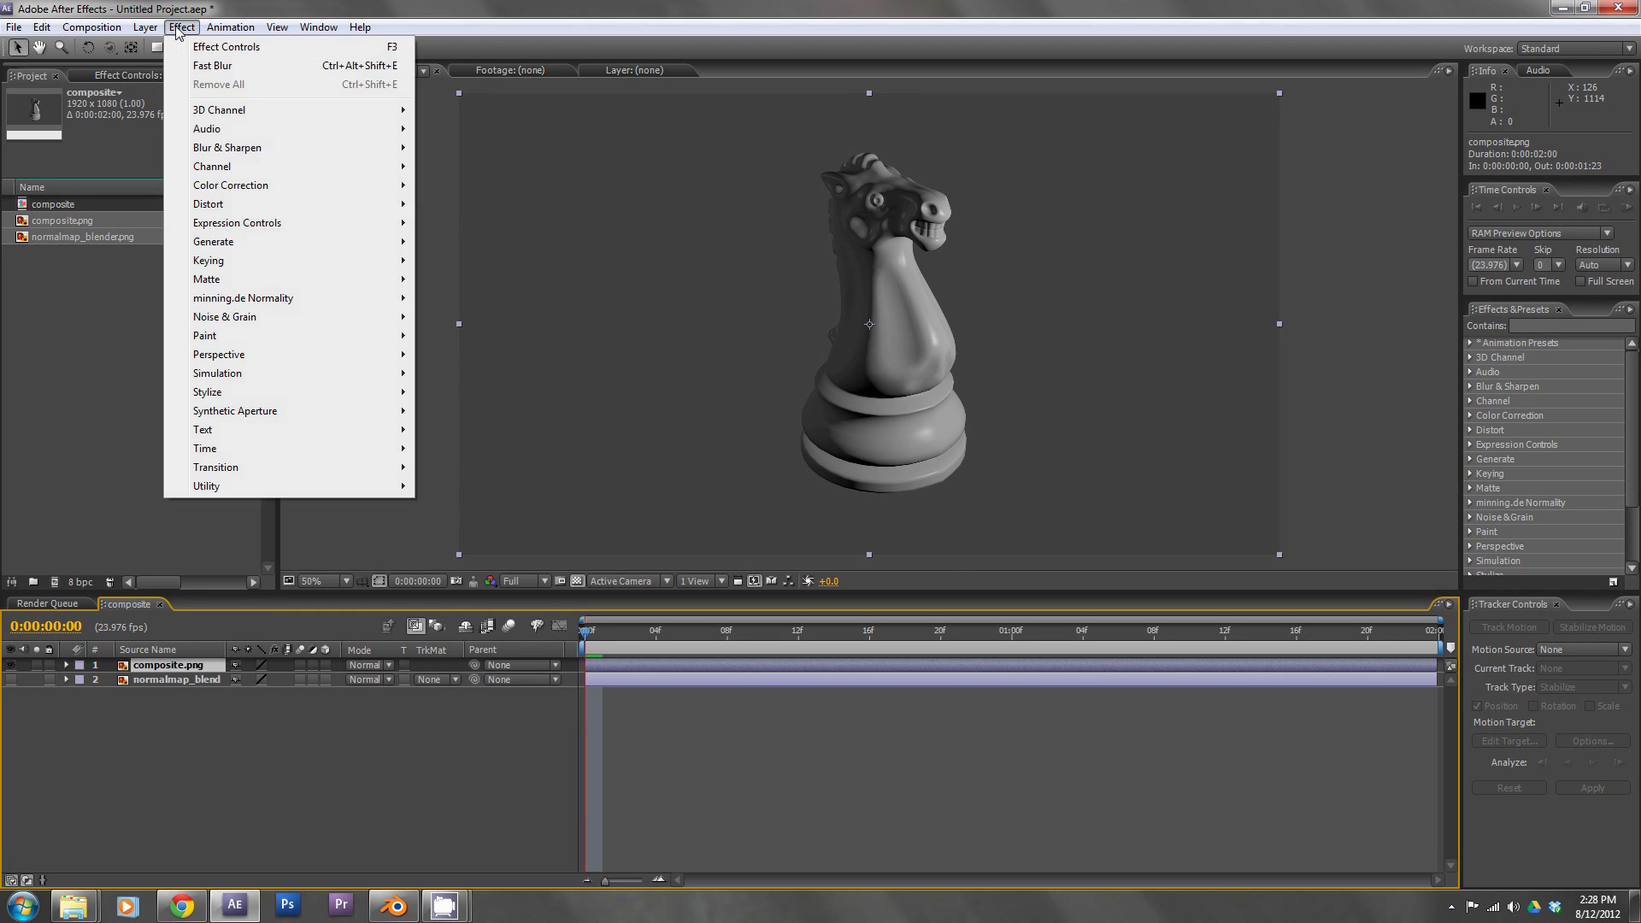
mouse_move(256, 300)
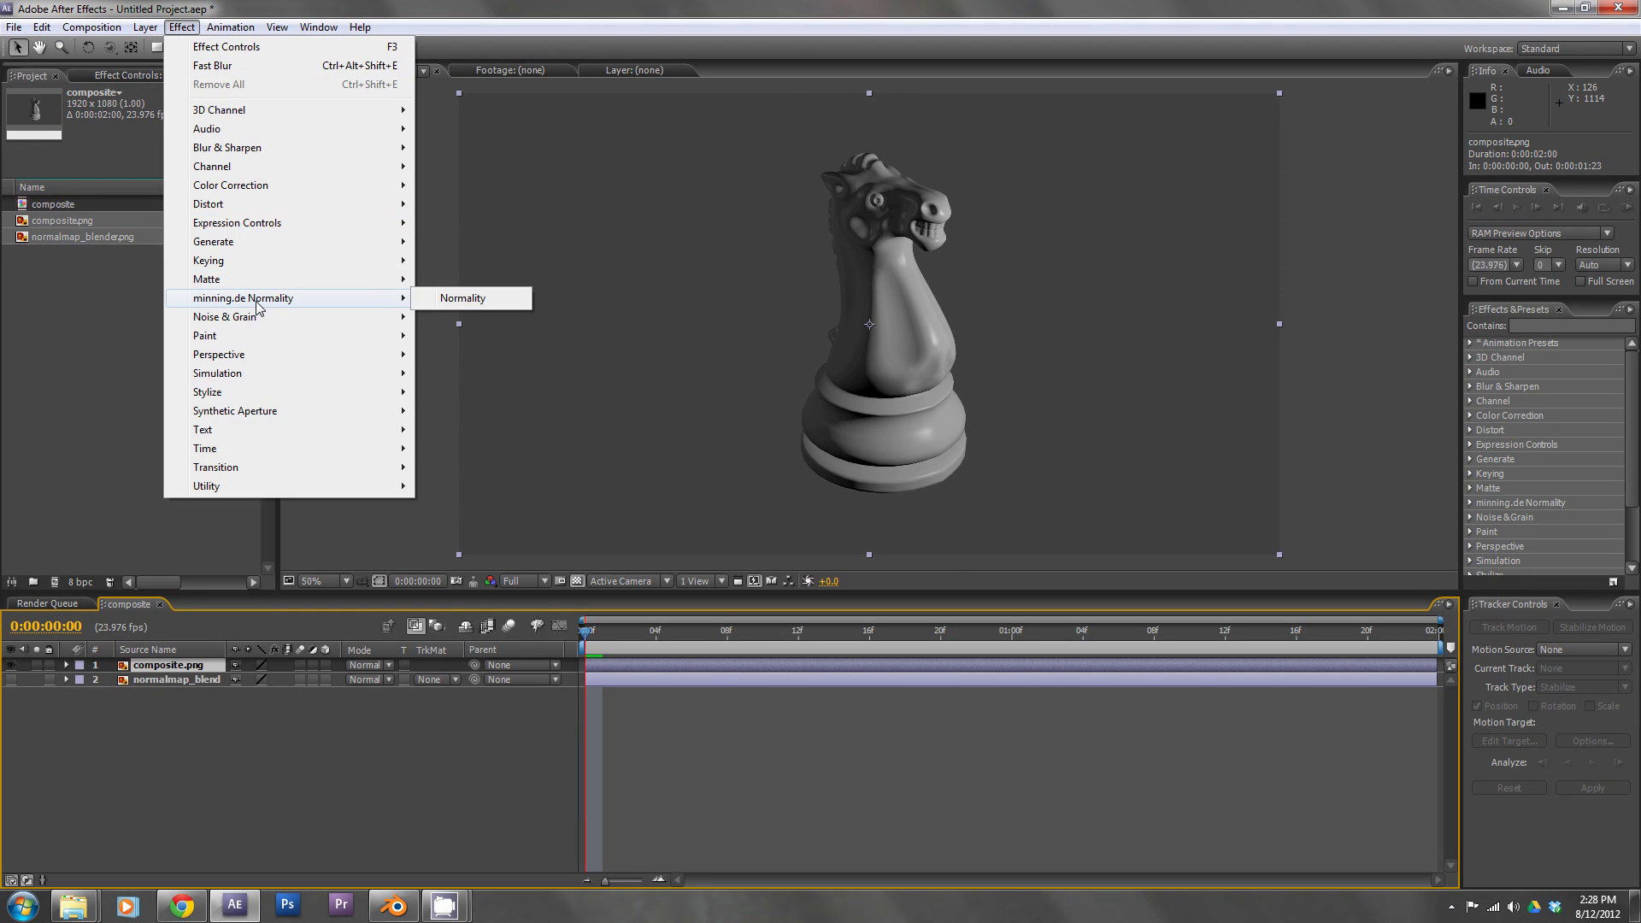
left_click(479, 299)
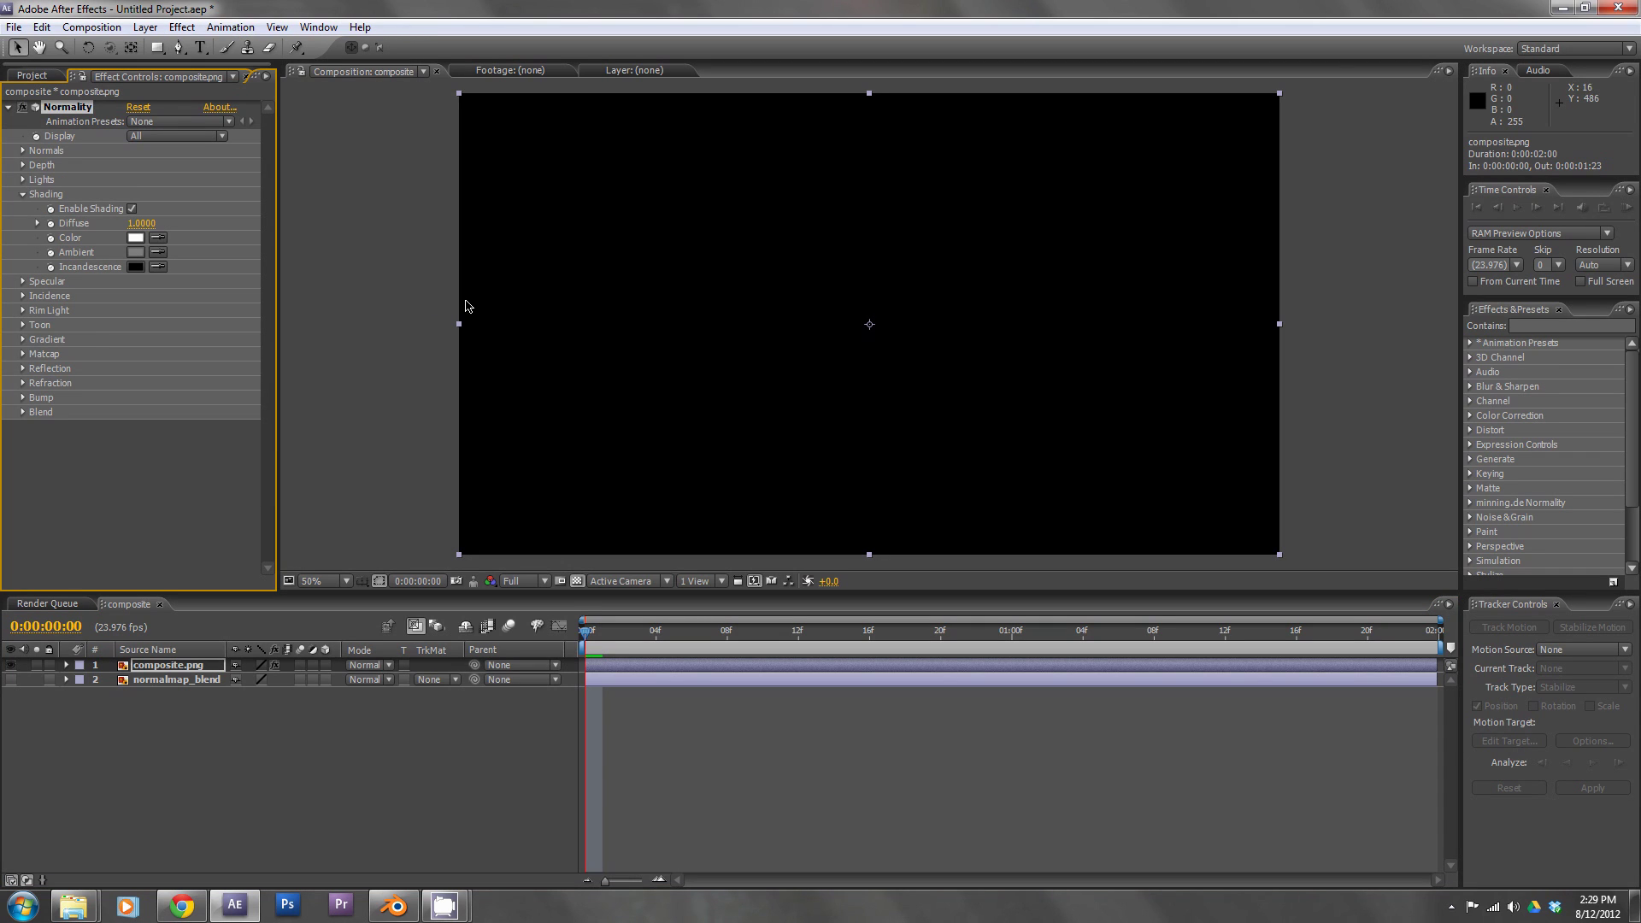
left_click(23, 180)
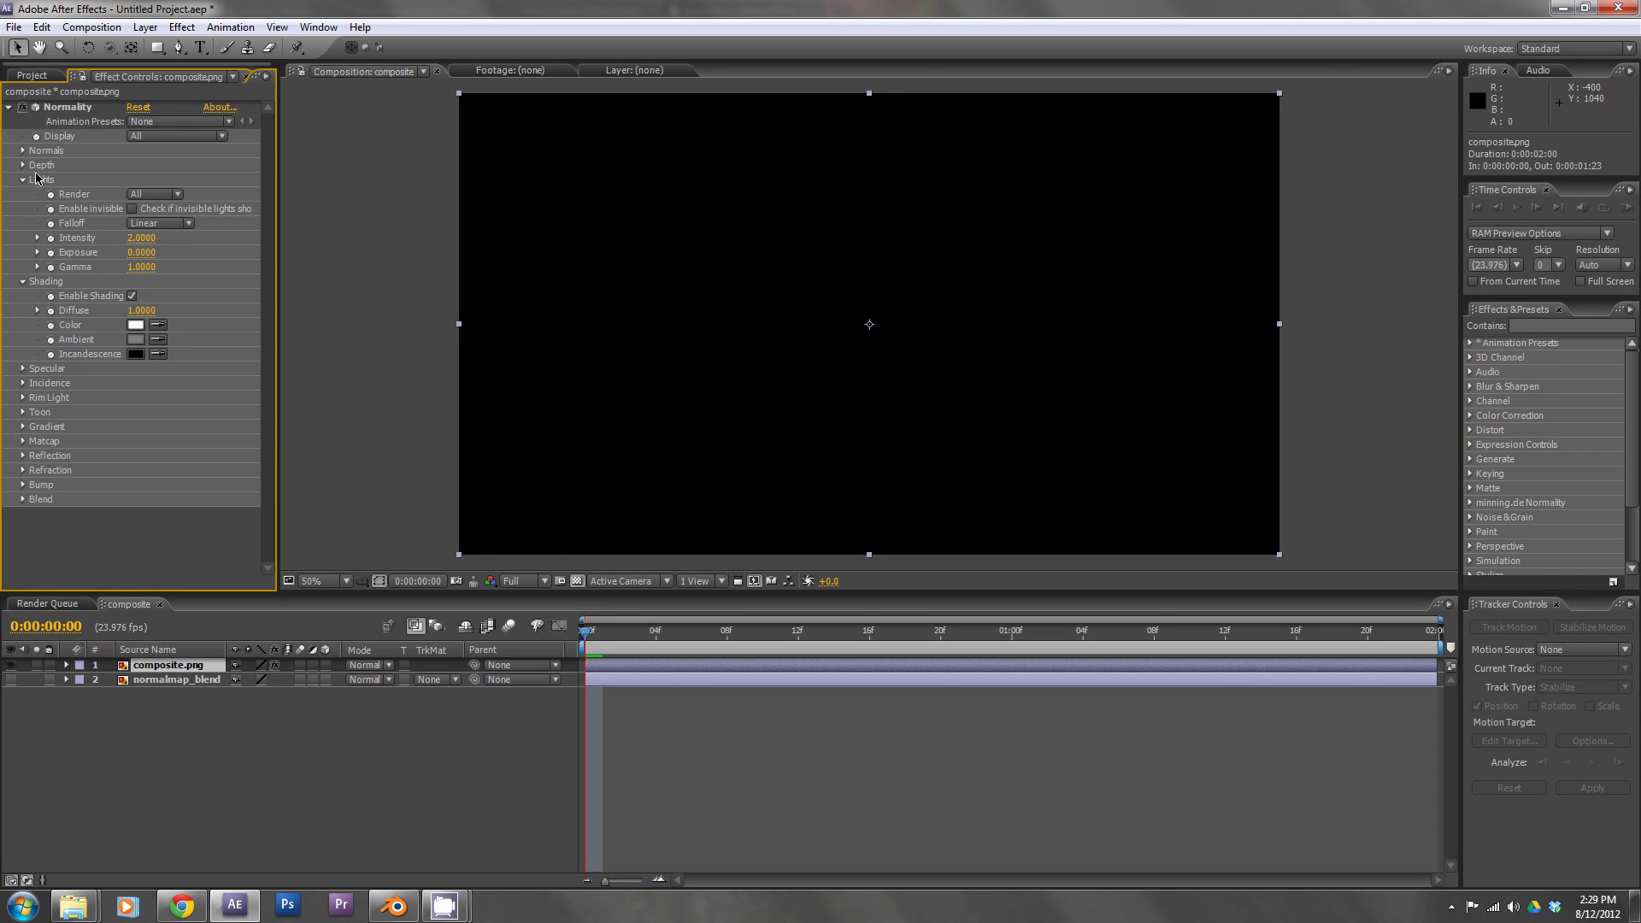
left_click(23, 150)
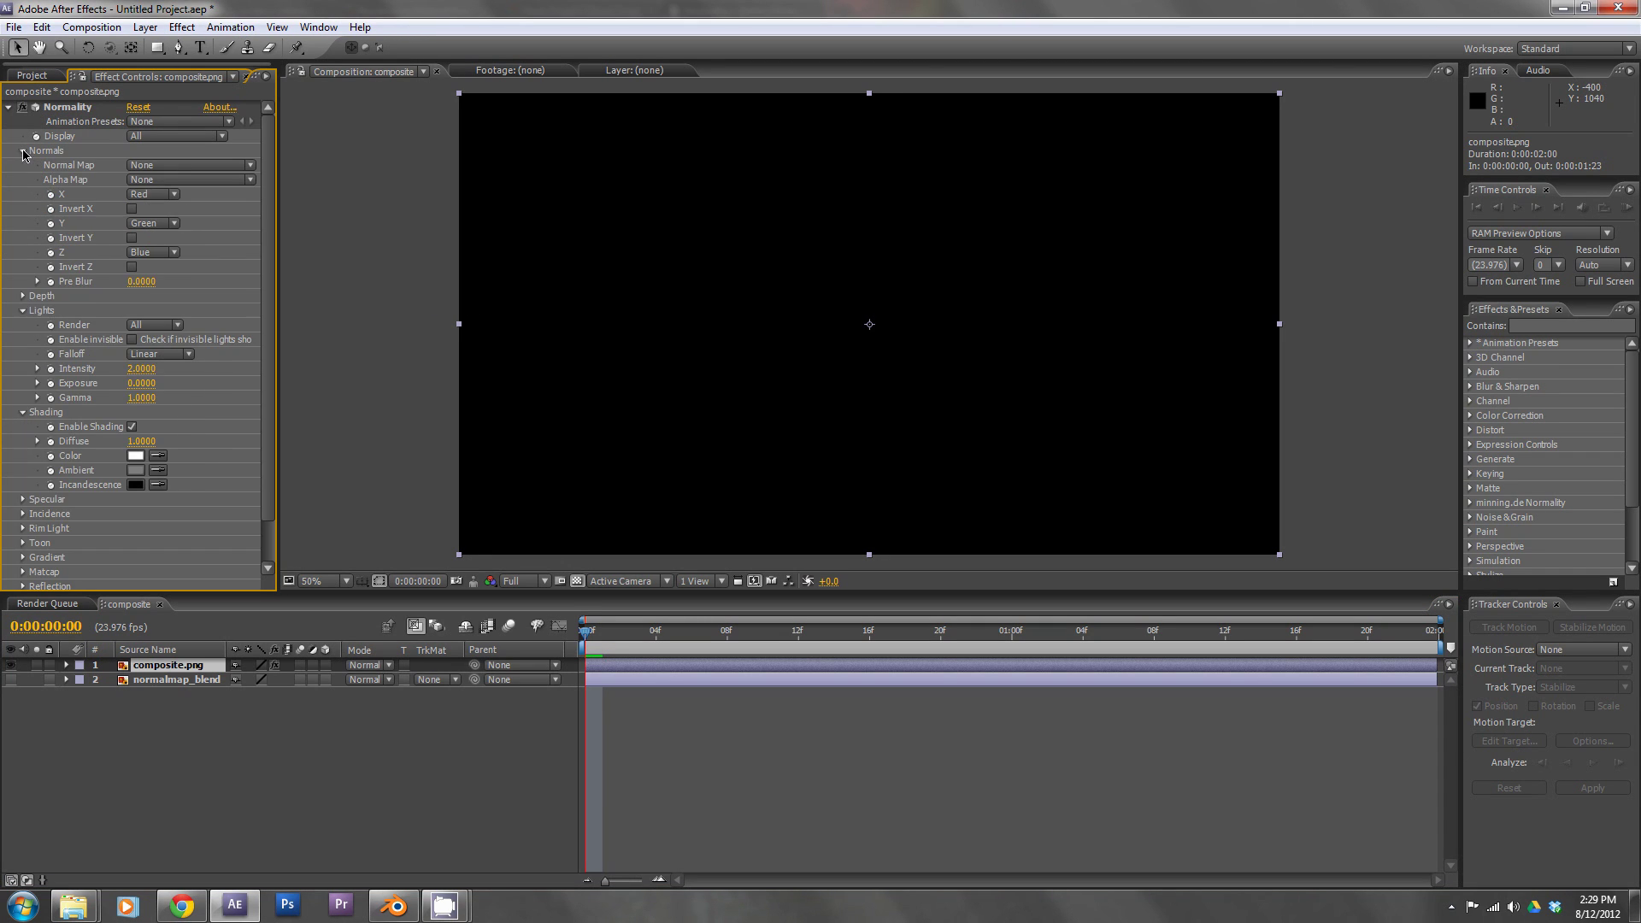
left_click(168, 167)
left_click(184, 218)
left_click(146, 27)
Create a new light layer, Light 1, with Light Type set to Point.
mouse_move(162, 48)
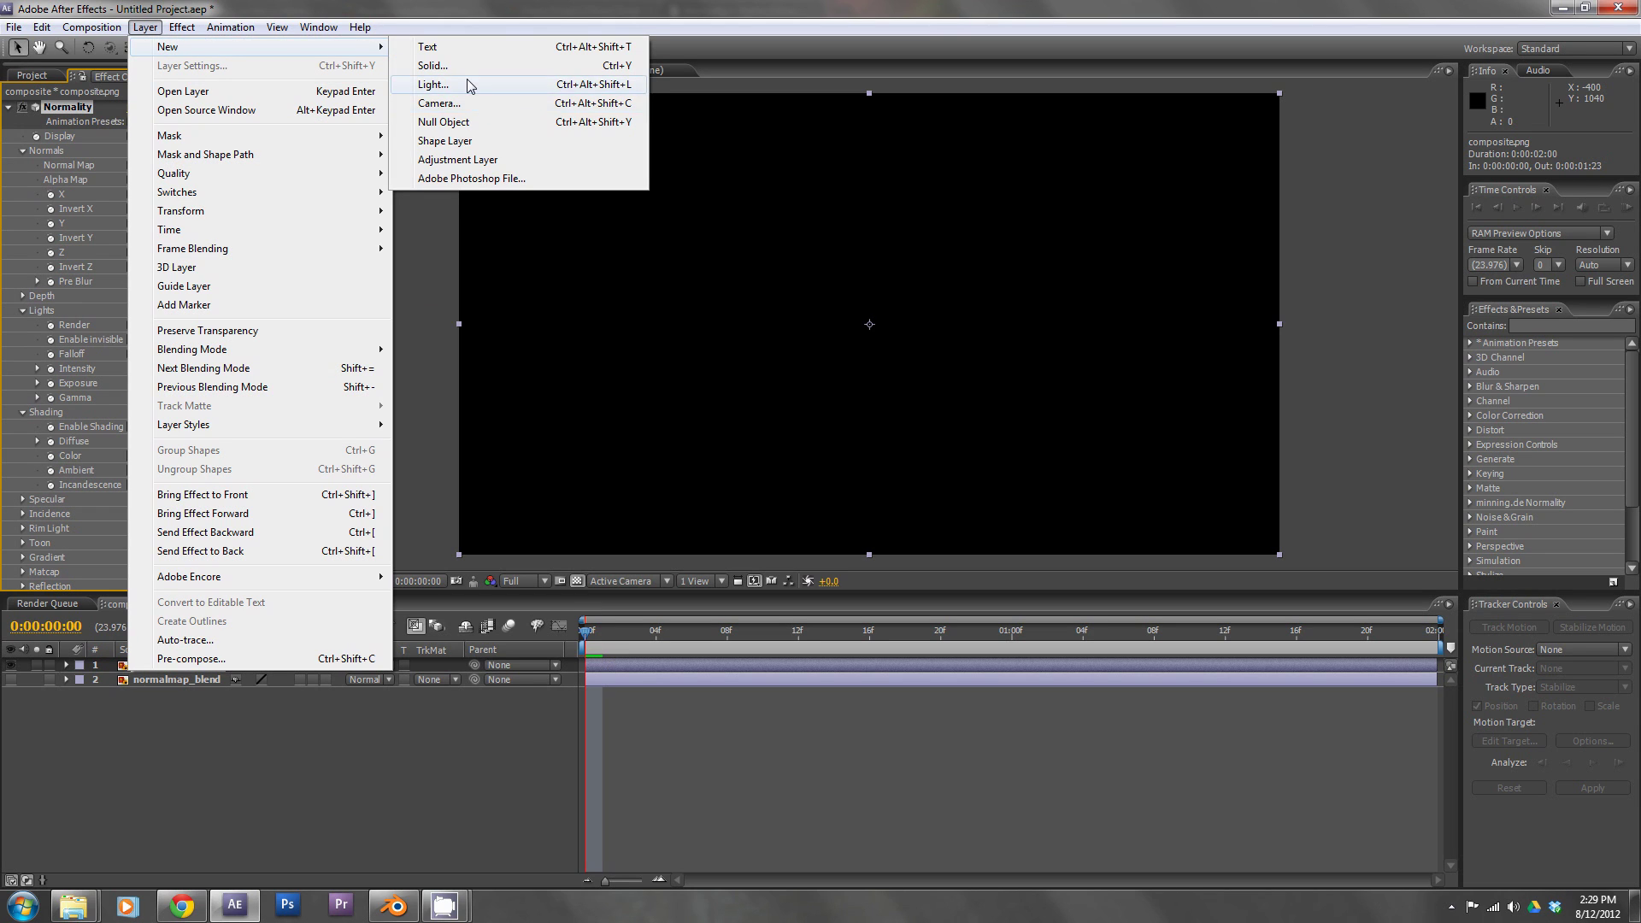
left_click(434, 84)
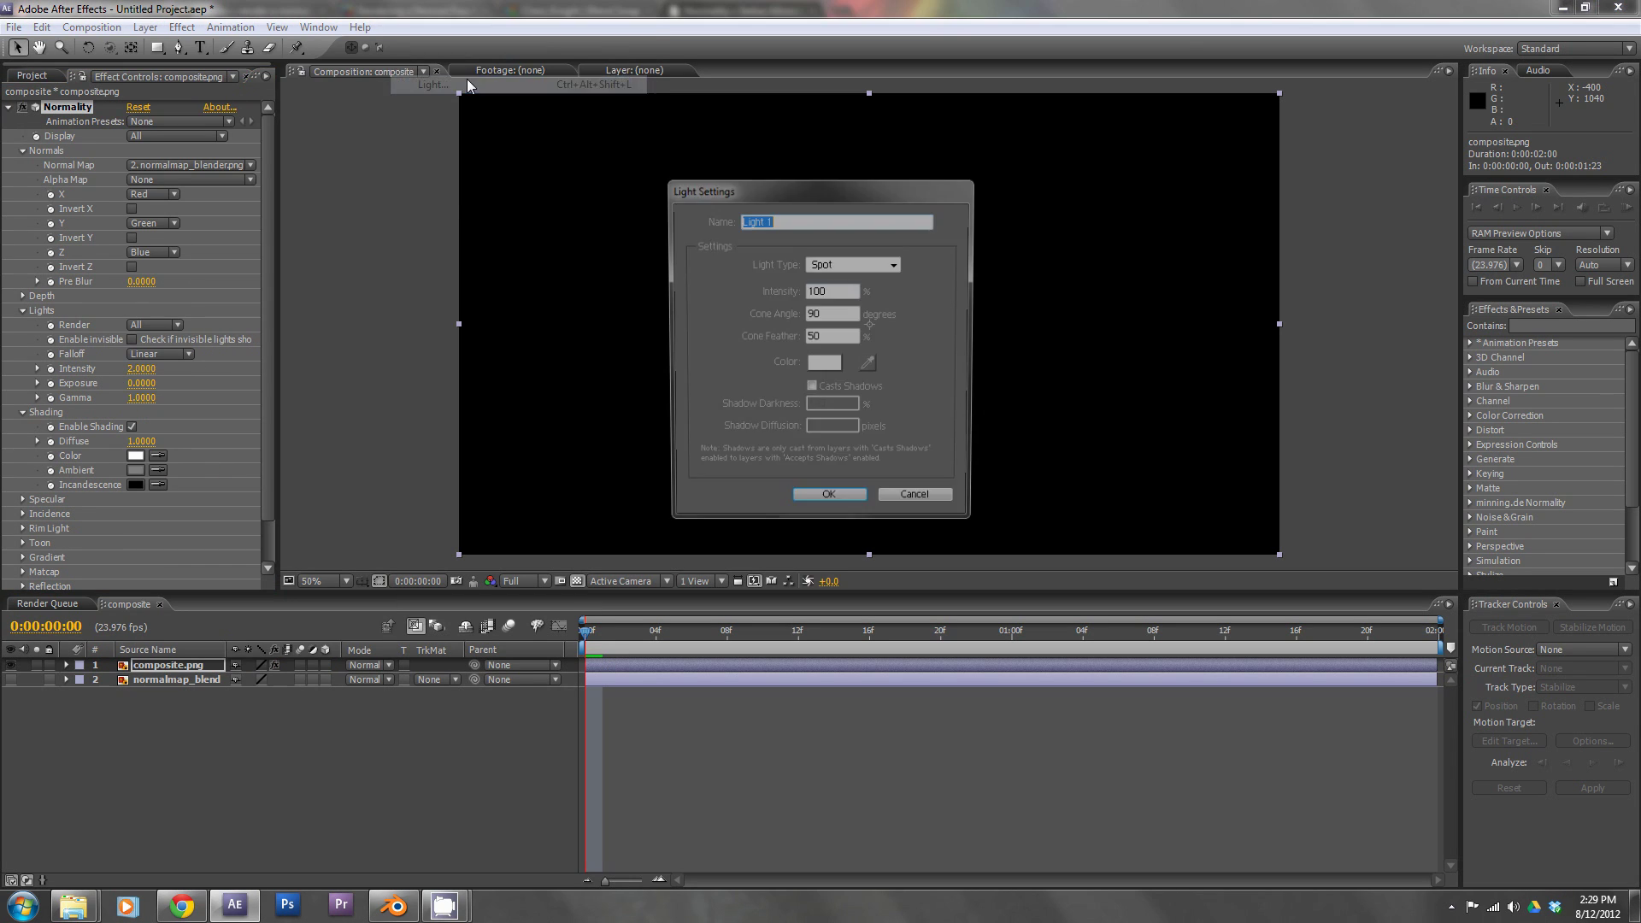
left_click(889, 264)
left_click(846, 298)
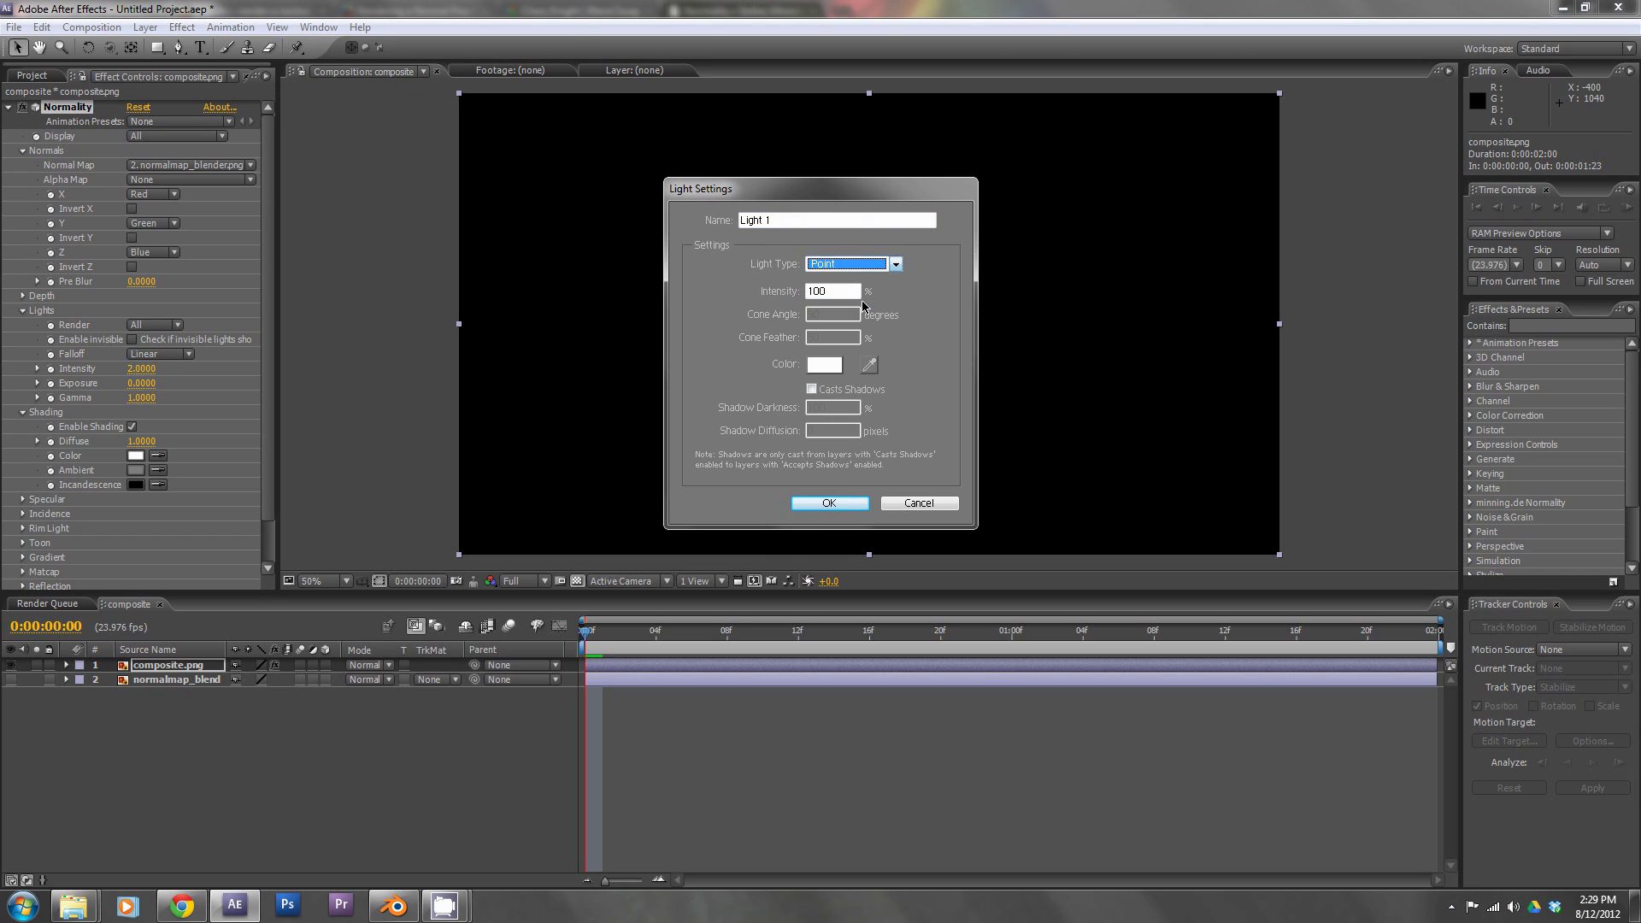
left_click(834, 499)
Shift Light 1 along its X axis so it dimly relights the knight.
left_click_drag(956, 282, 1146, 155)
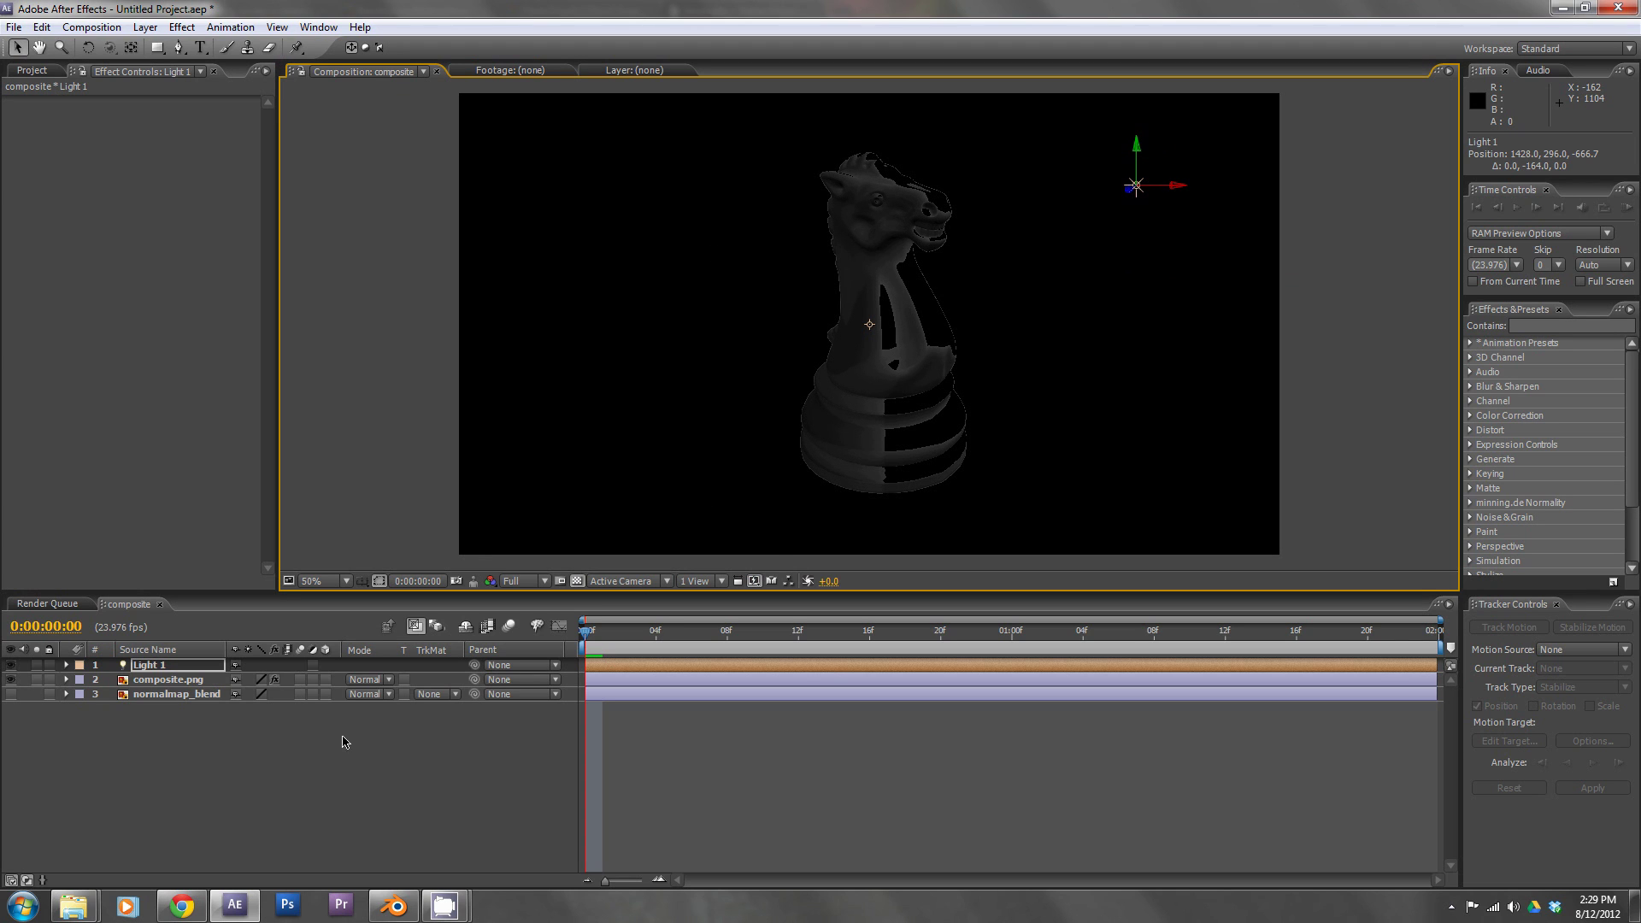
left_click(405, 805)
left_click(162, 695)
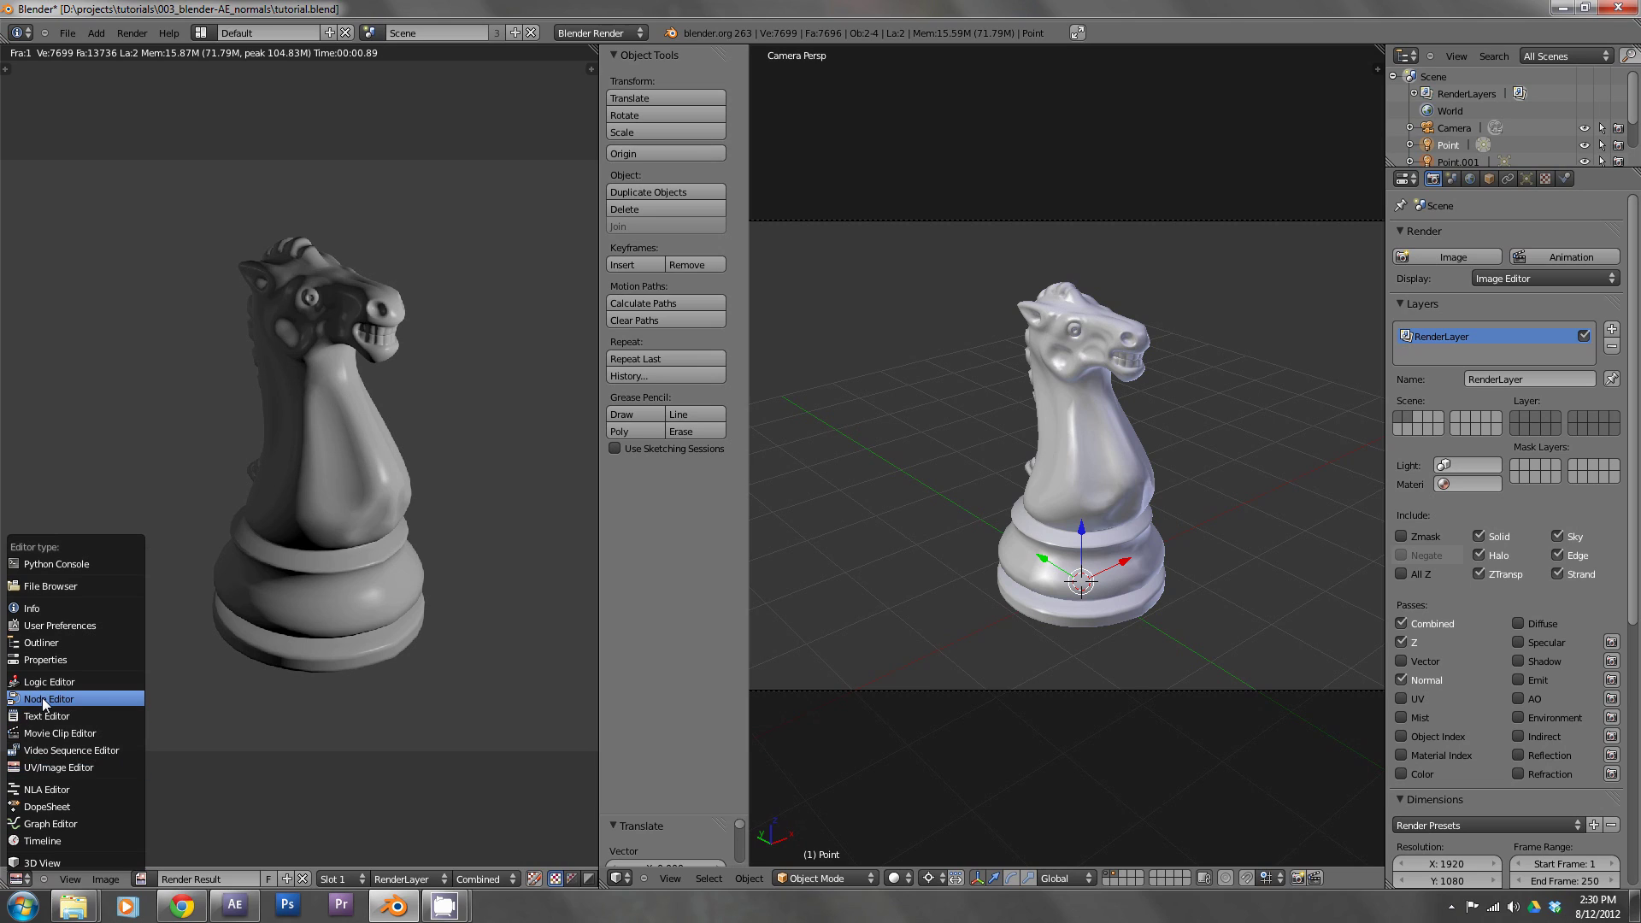
Switch to the Node Editor, enable compositing Use Nodes, and arrange the nodes.
left_click(44, 701)
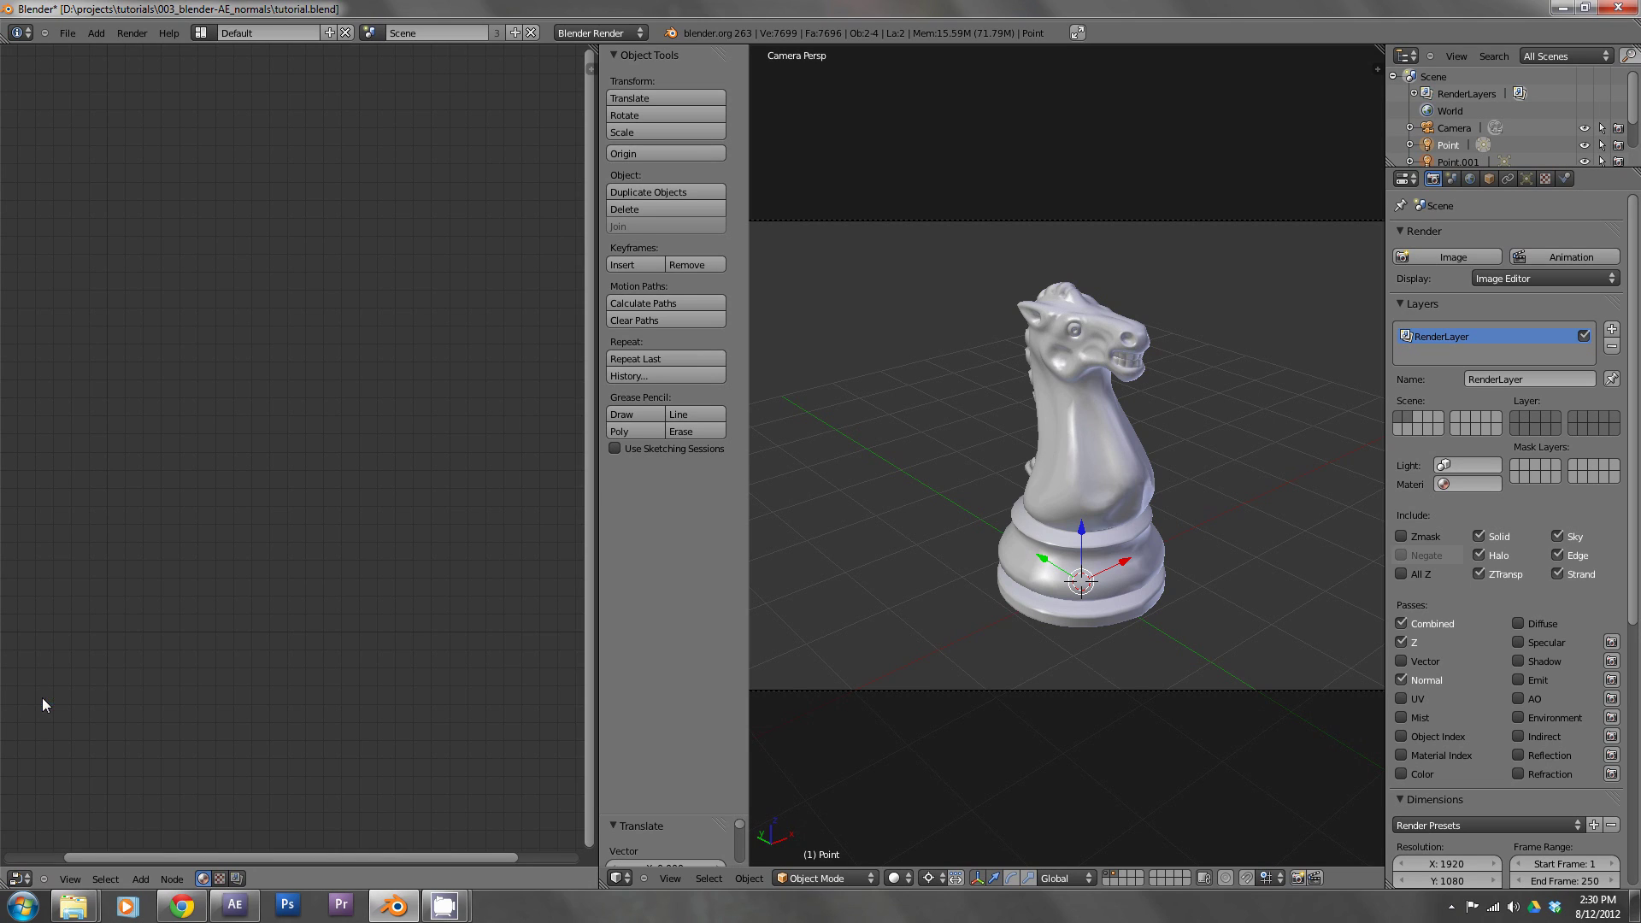
left_click(237, 879)
left_click(259, 879)
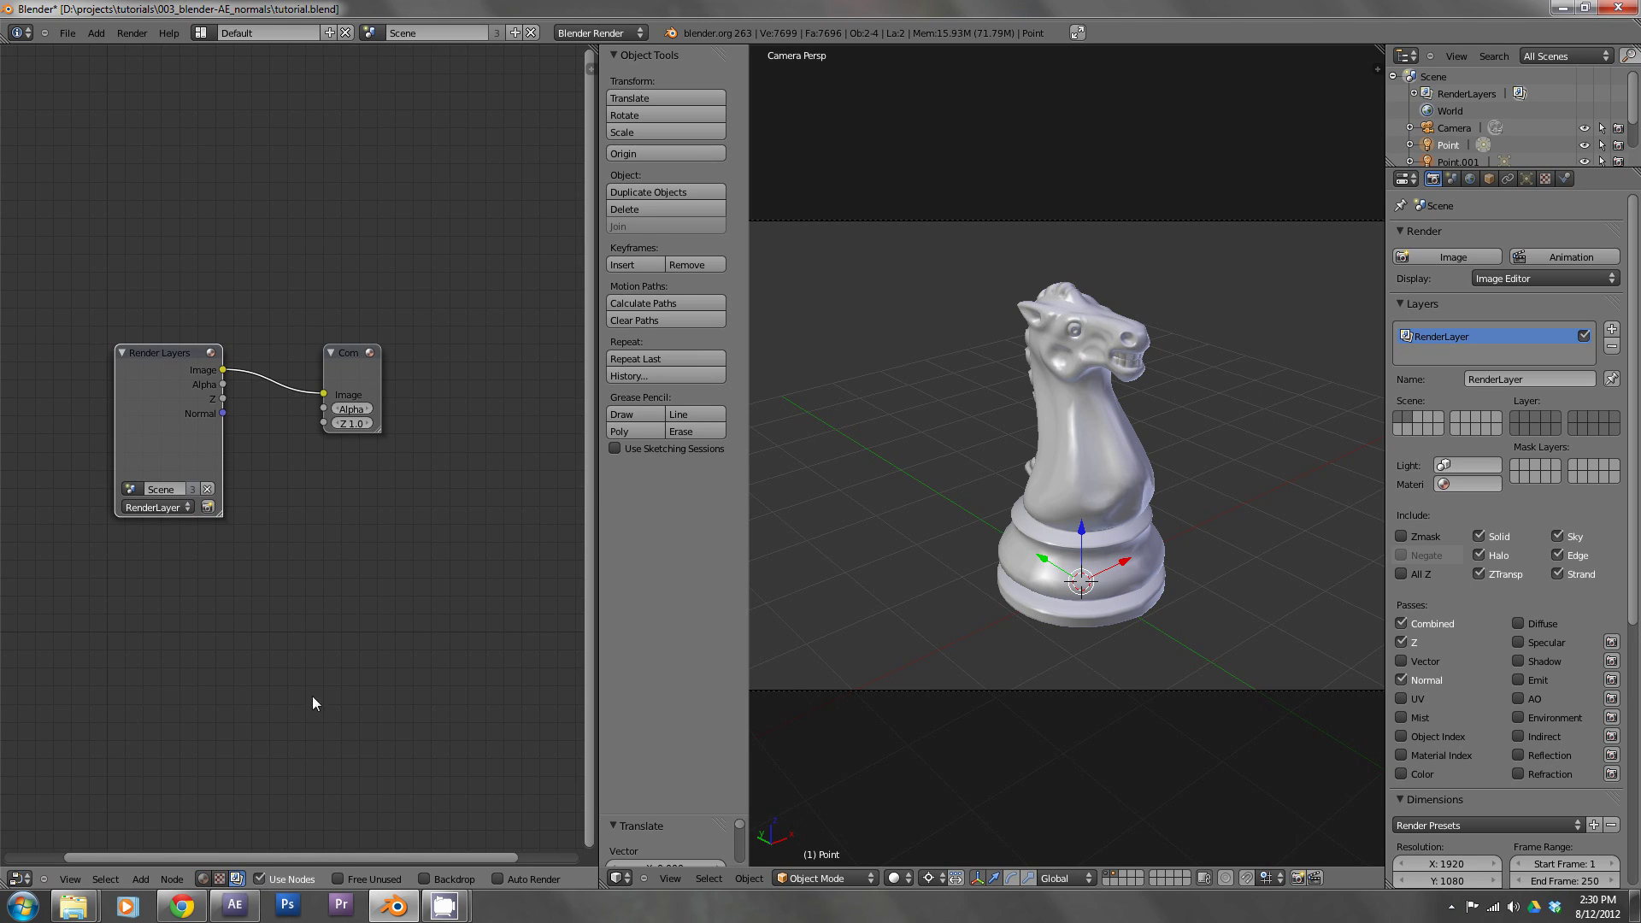
left_click_drag(357, 358, 447, 319)
left_click_drag(224, 413, 296, 448)
Add a Color > Mix node beside Render Layers and set it to Multiply.
key("shift+a")
mouse_move(301, 534)
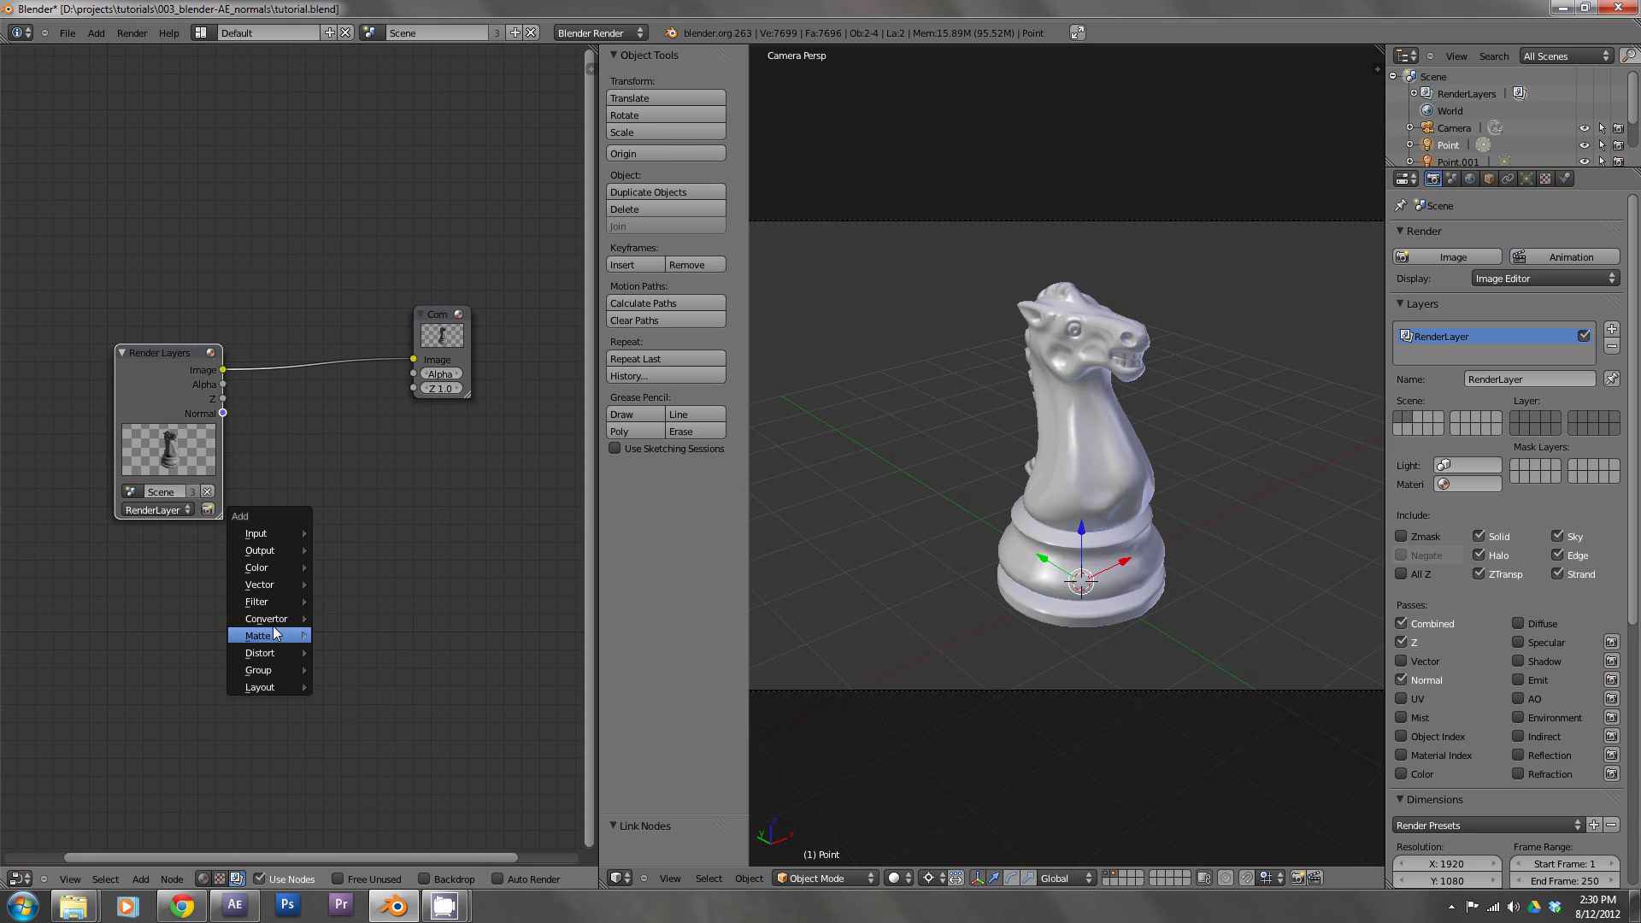
mouse_move(273, 619)
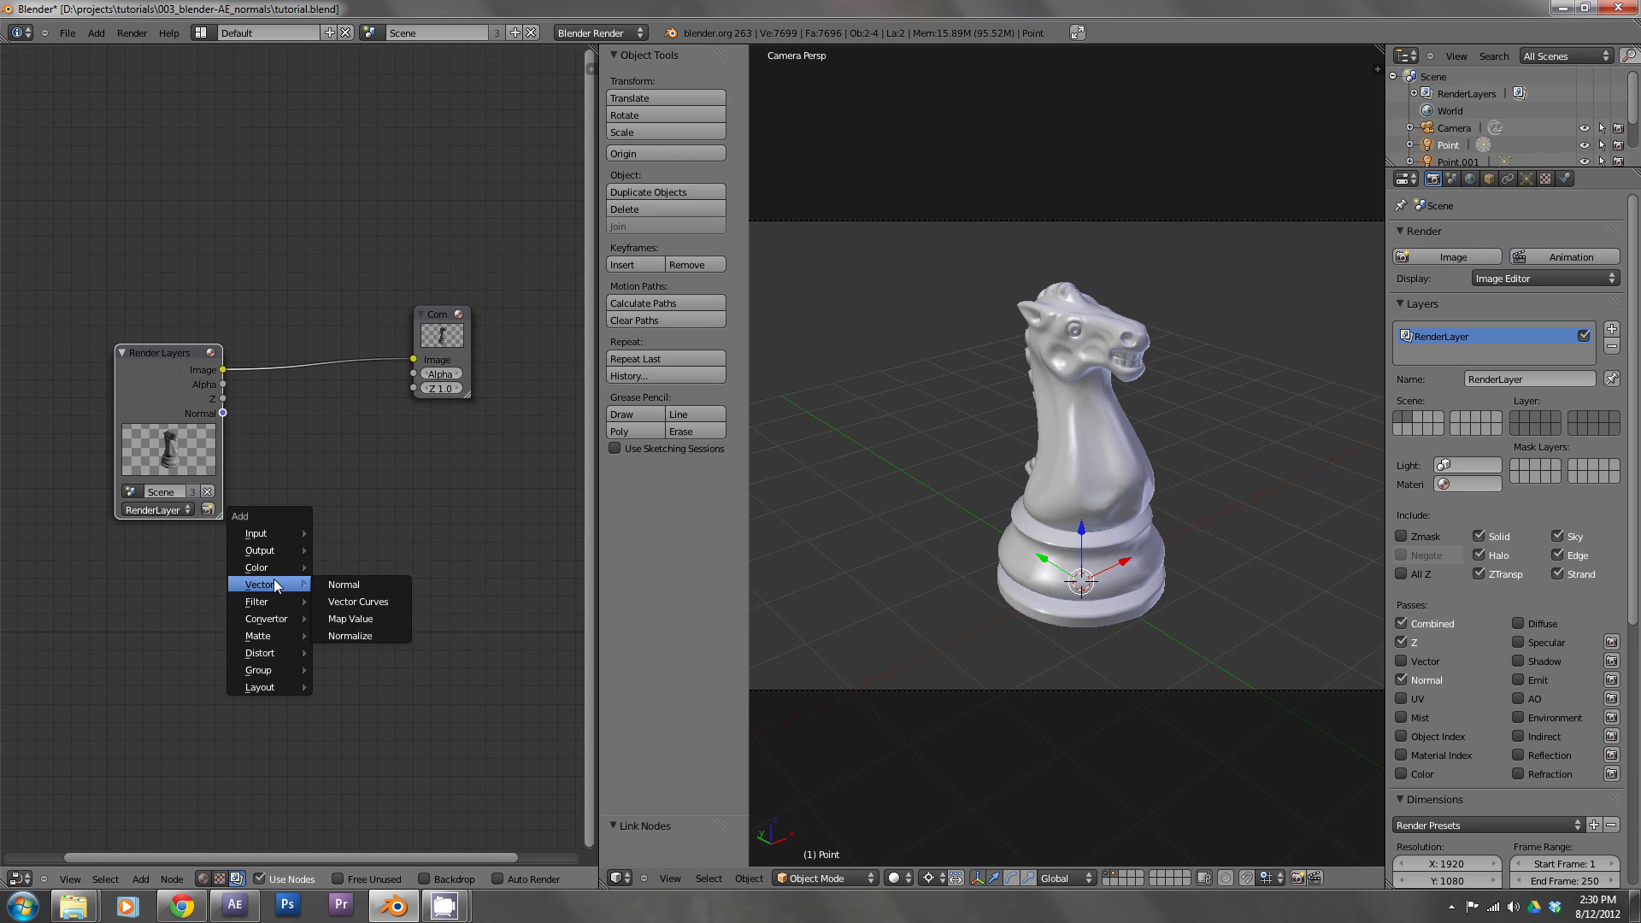
mouse_move(274, 571)
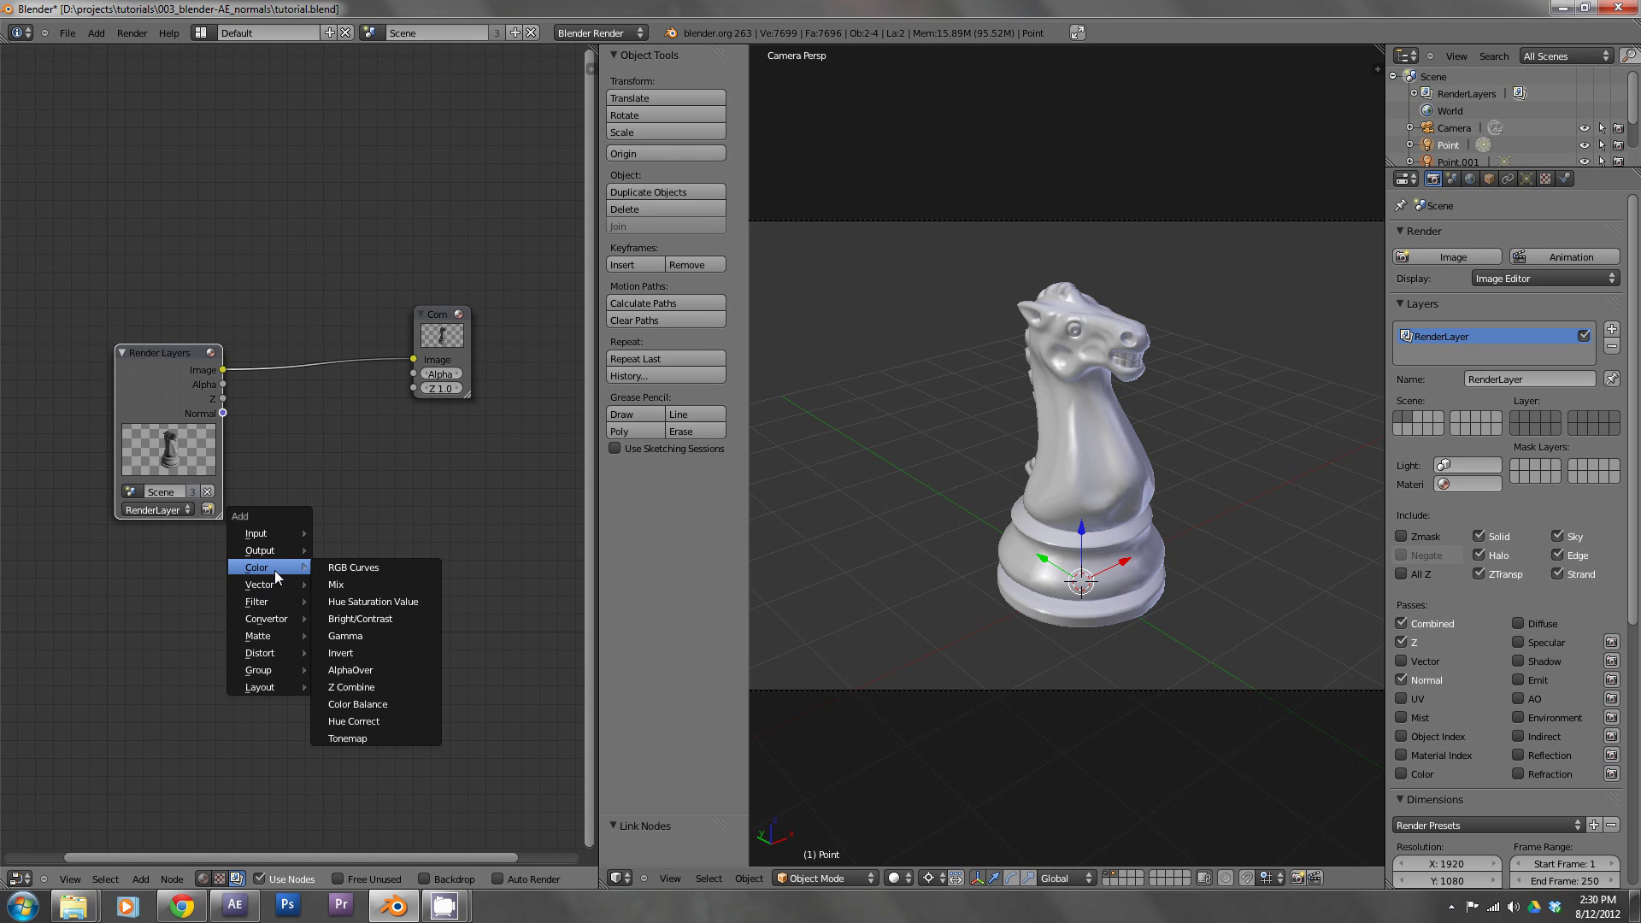
left_click(397, 587)
left_click(298, 461)
left_click_drag(156, 344, 63, 372)
left_click_drag(432, 313, 499, 337)
left_click_drag(325, 423, 231, 422)
left_click(234, 495)
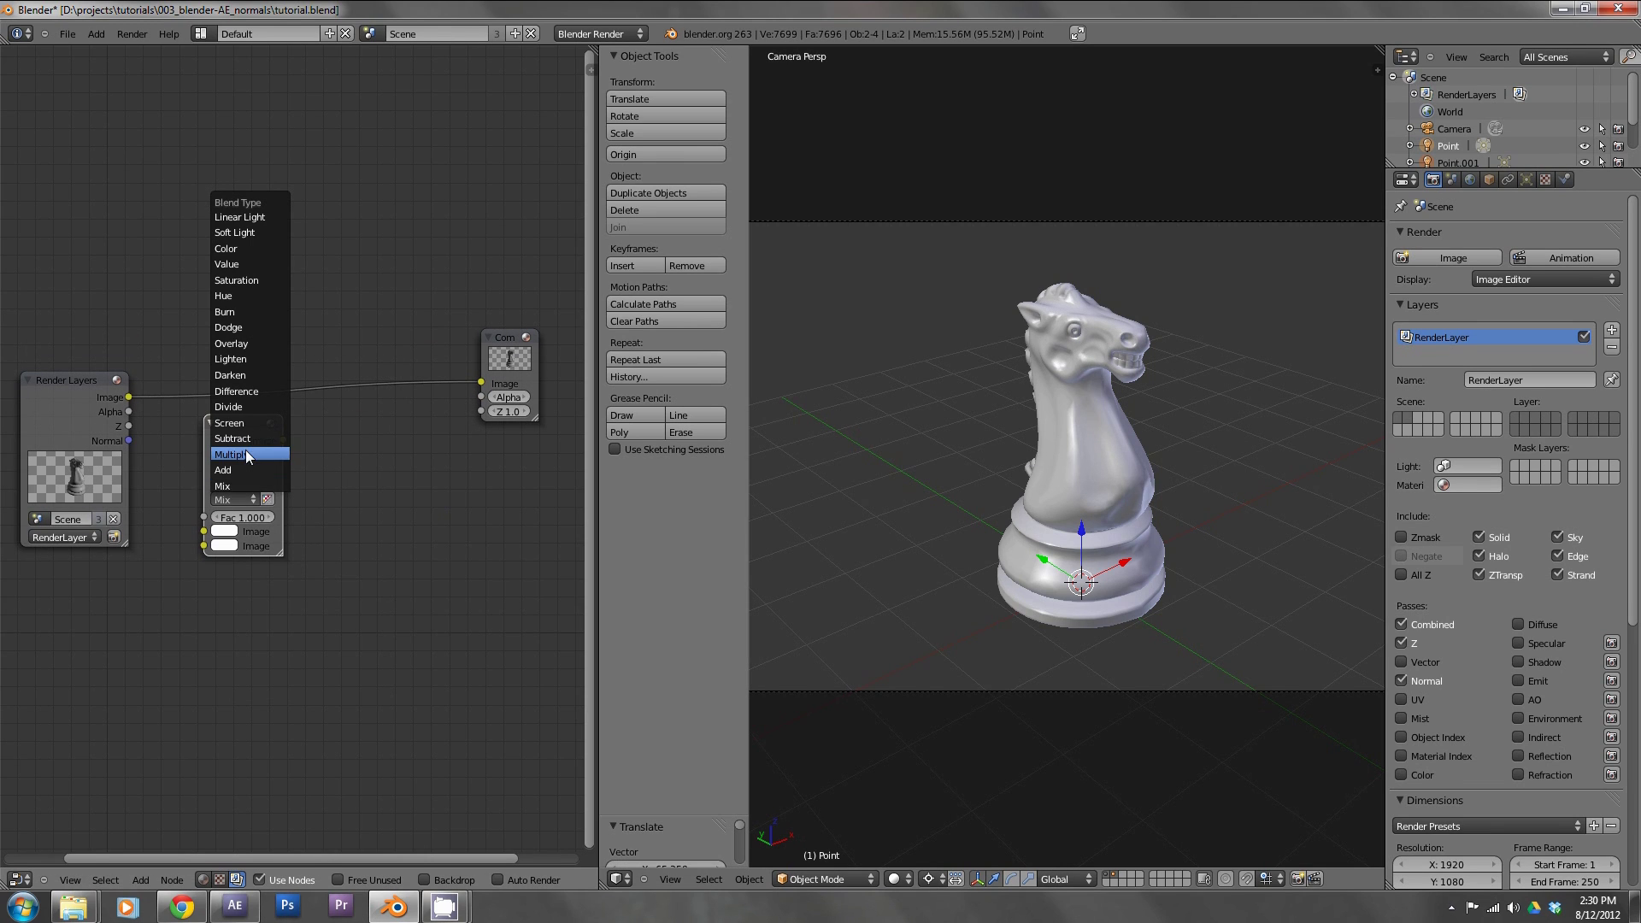
left_click(244, 454)
Link the Normal pass into Multiply and set its second colour to RGB 0.5 grey.
left_click_drag(129, 440, 203, 530)
left_click(224, 547)
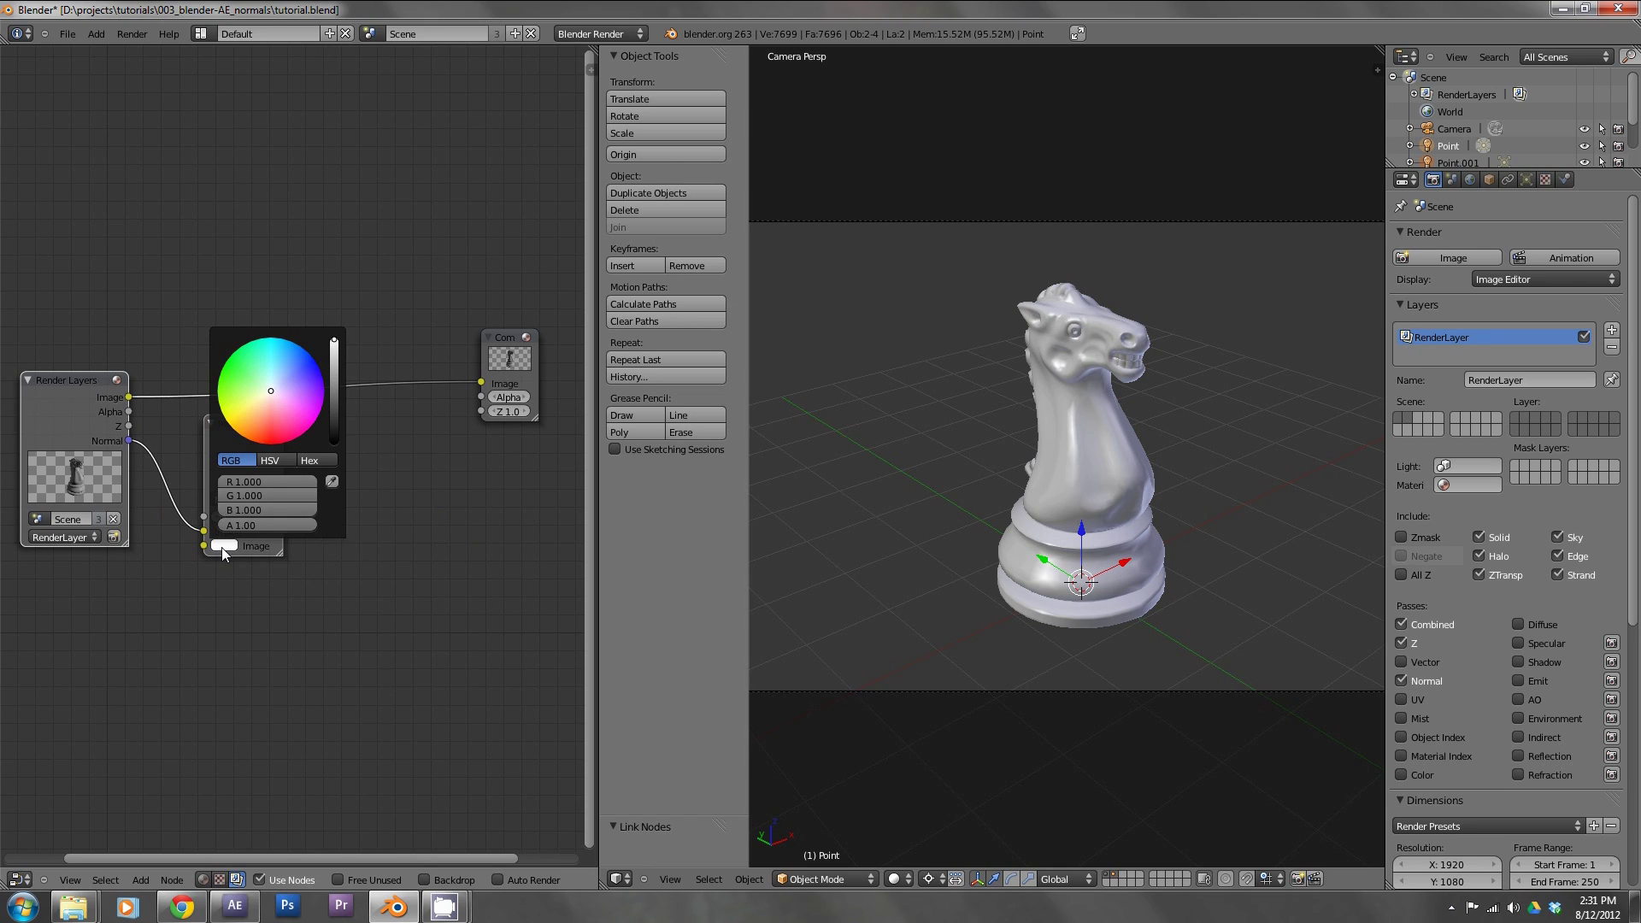
left_click(258, 482)
type("0.5")
key("Tab")
type("0.35")
key("Tab")
type("0.5")
key("Return")
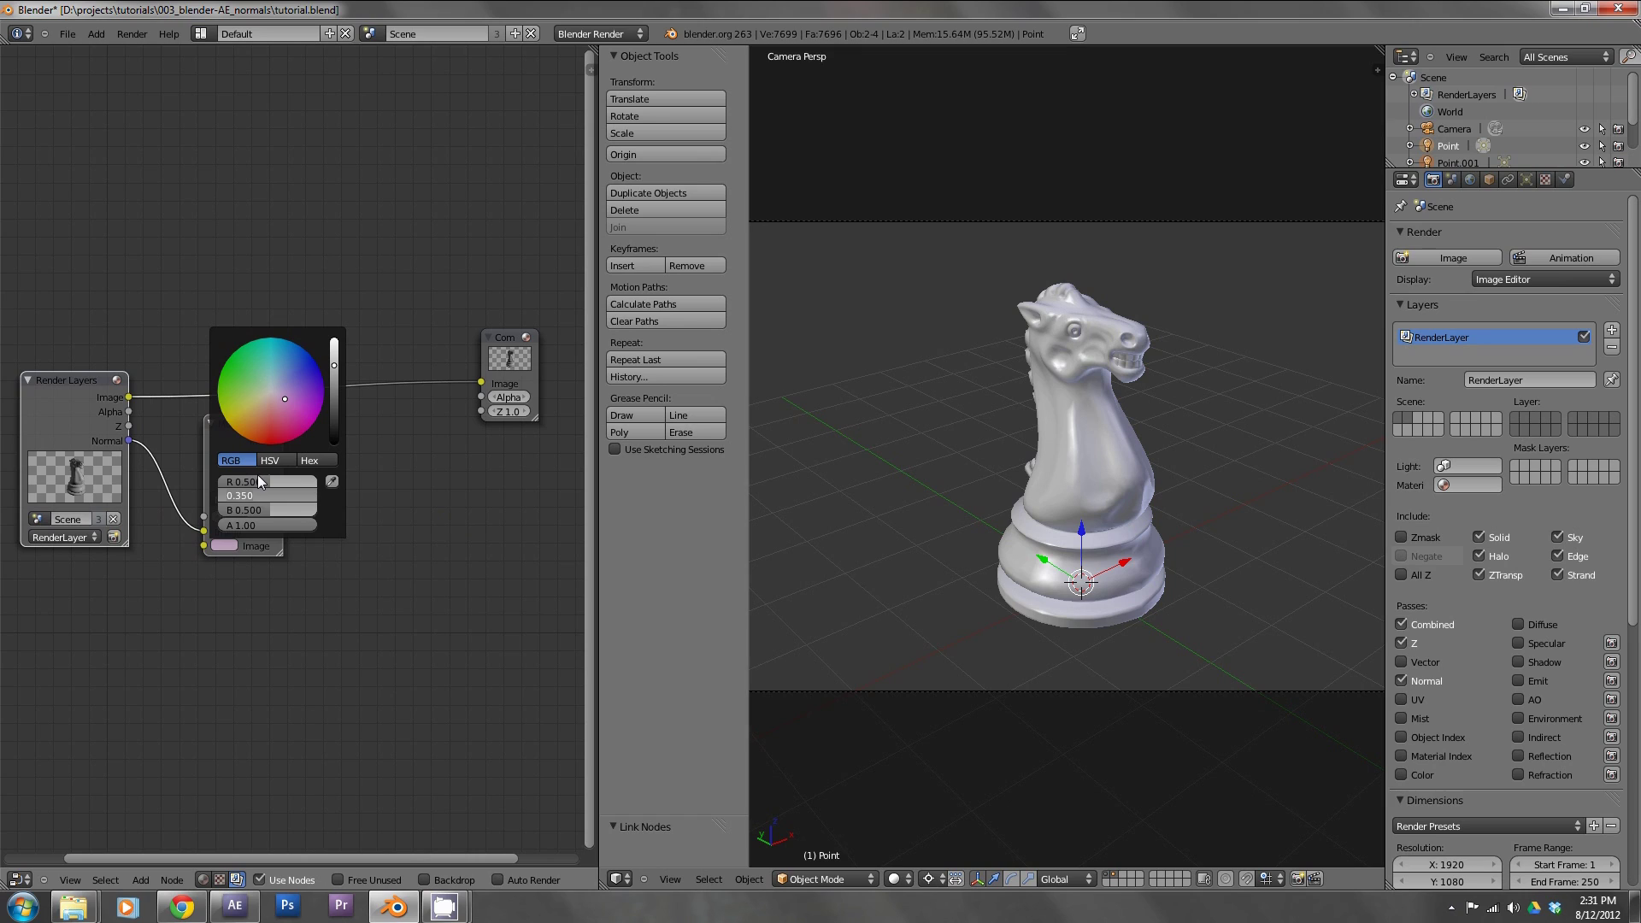
type("0.5")
key("Return")
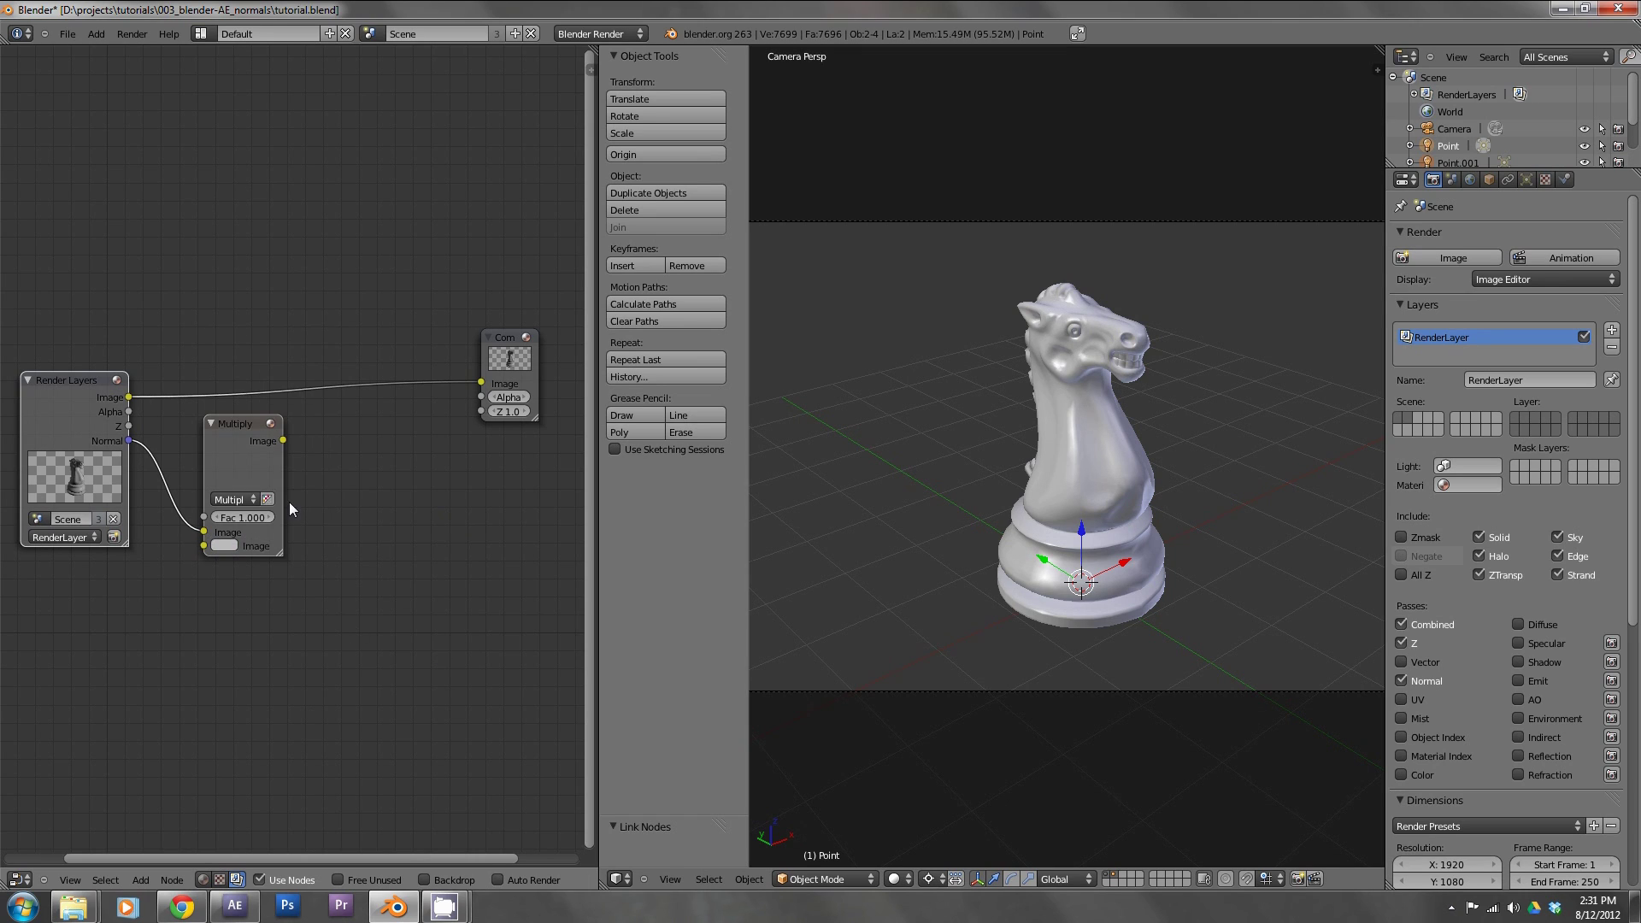
left_click(236, 419)
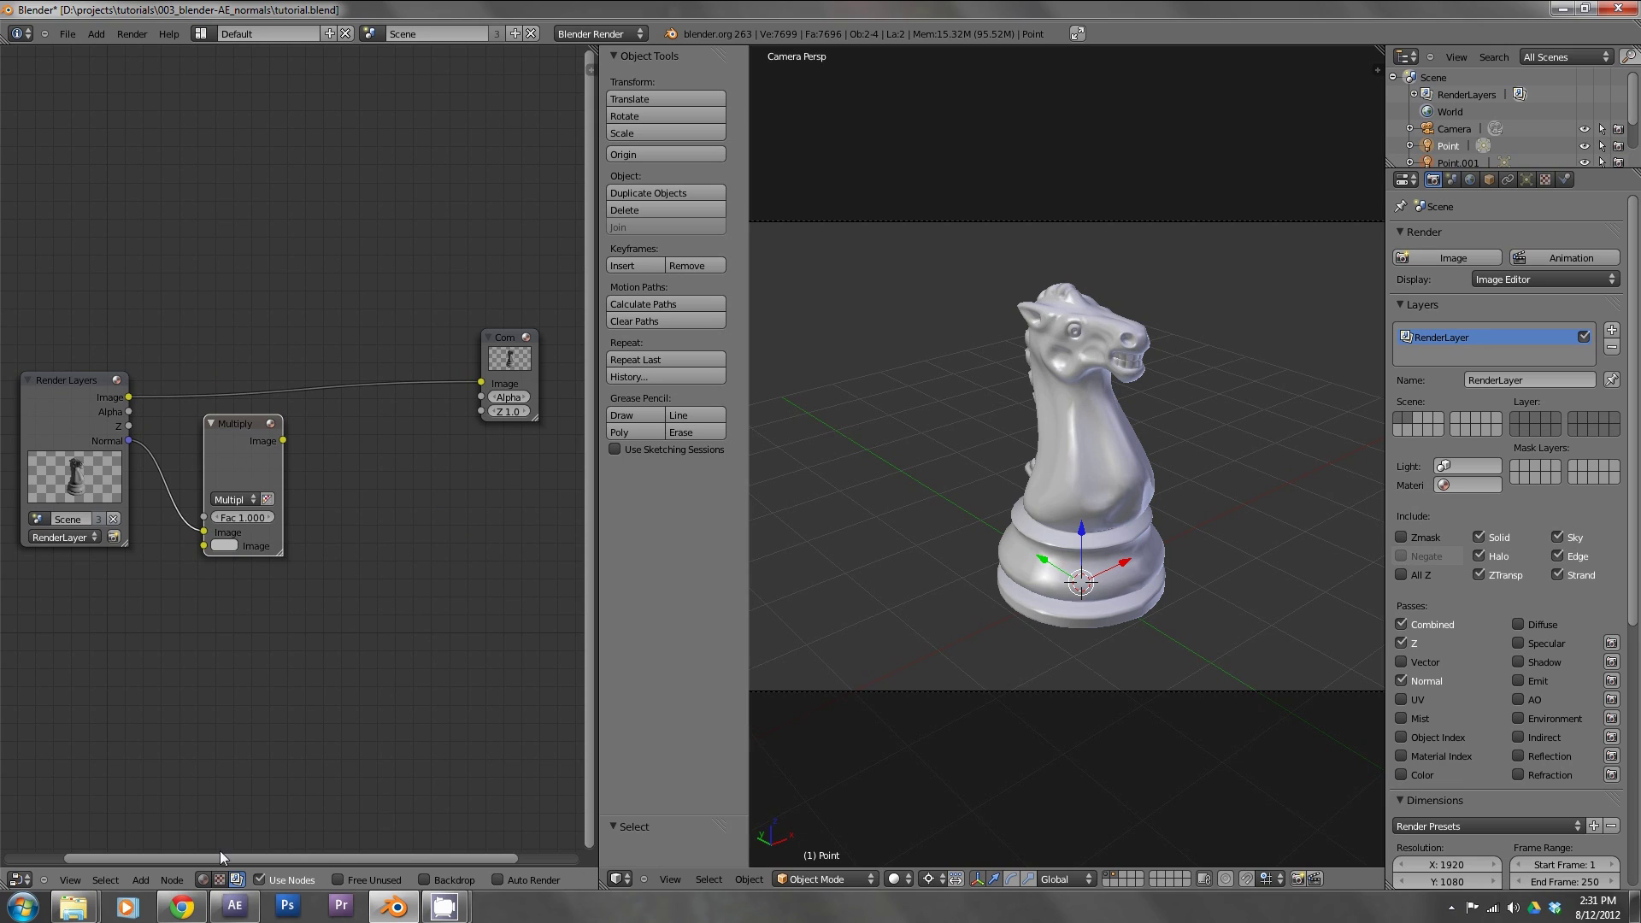
key("shift+a")
Add a second Mix node beside Multiply with its blend type set to Add.
mouse_move(329, 476)
left_click(415, 489)
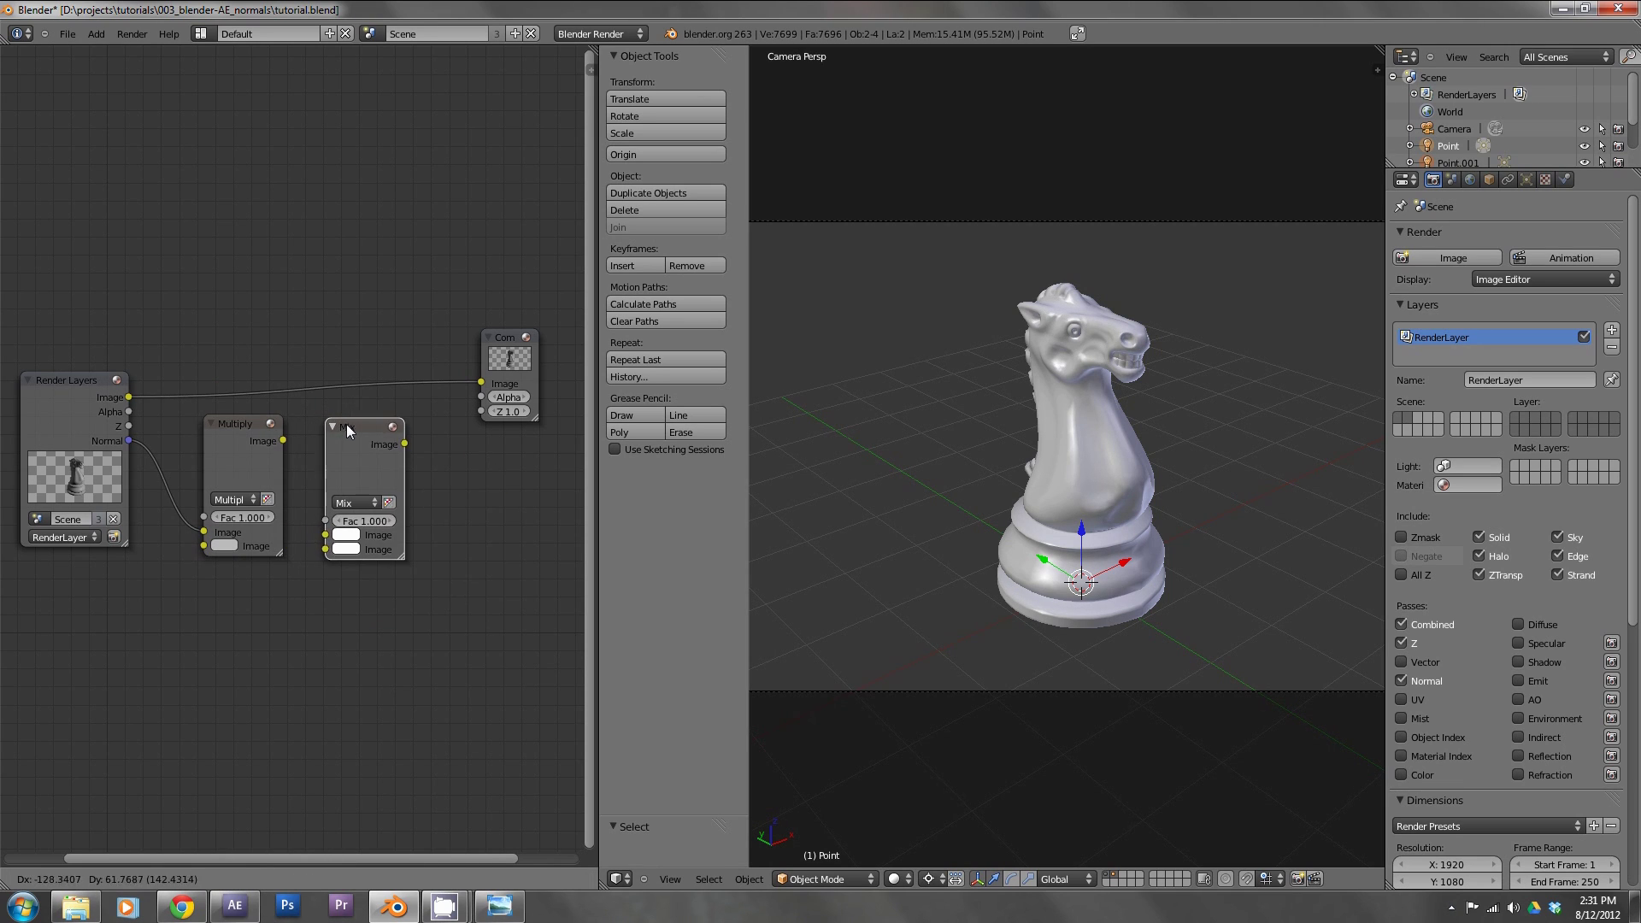
left_click(361, 481)
left_click(355, 503)
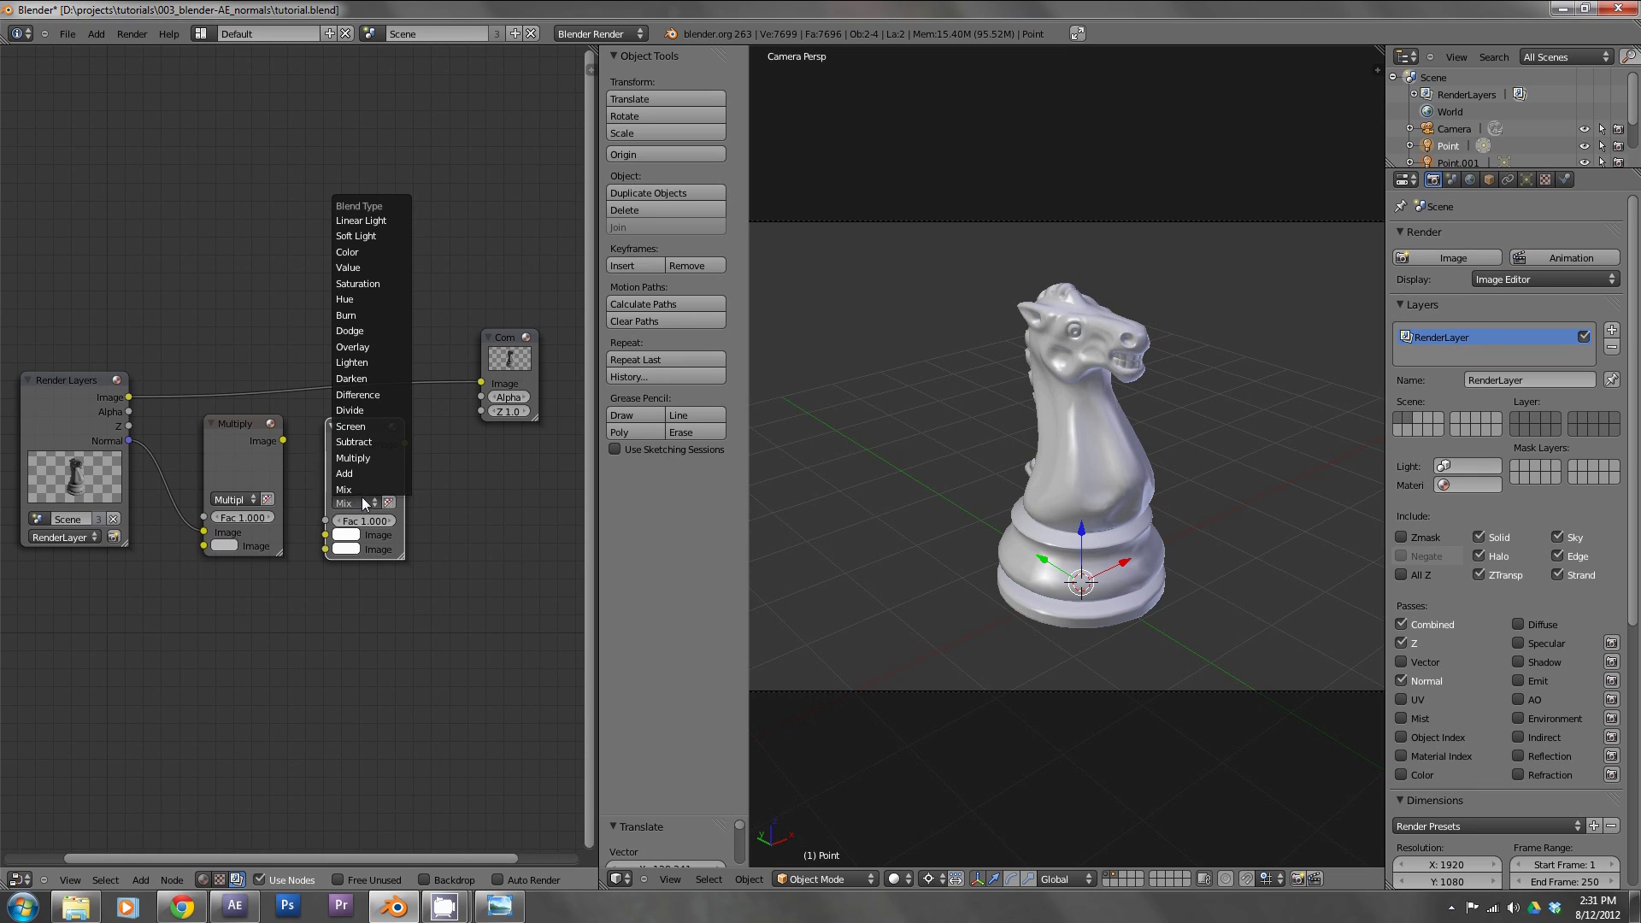
left_click(361, 472)
left_click(328, 549)
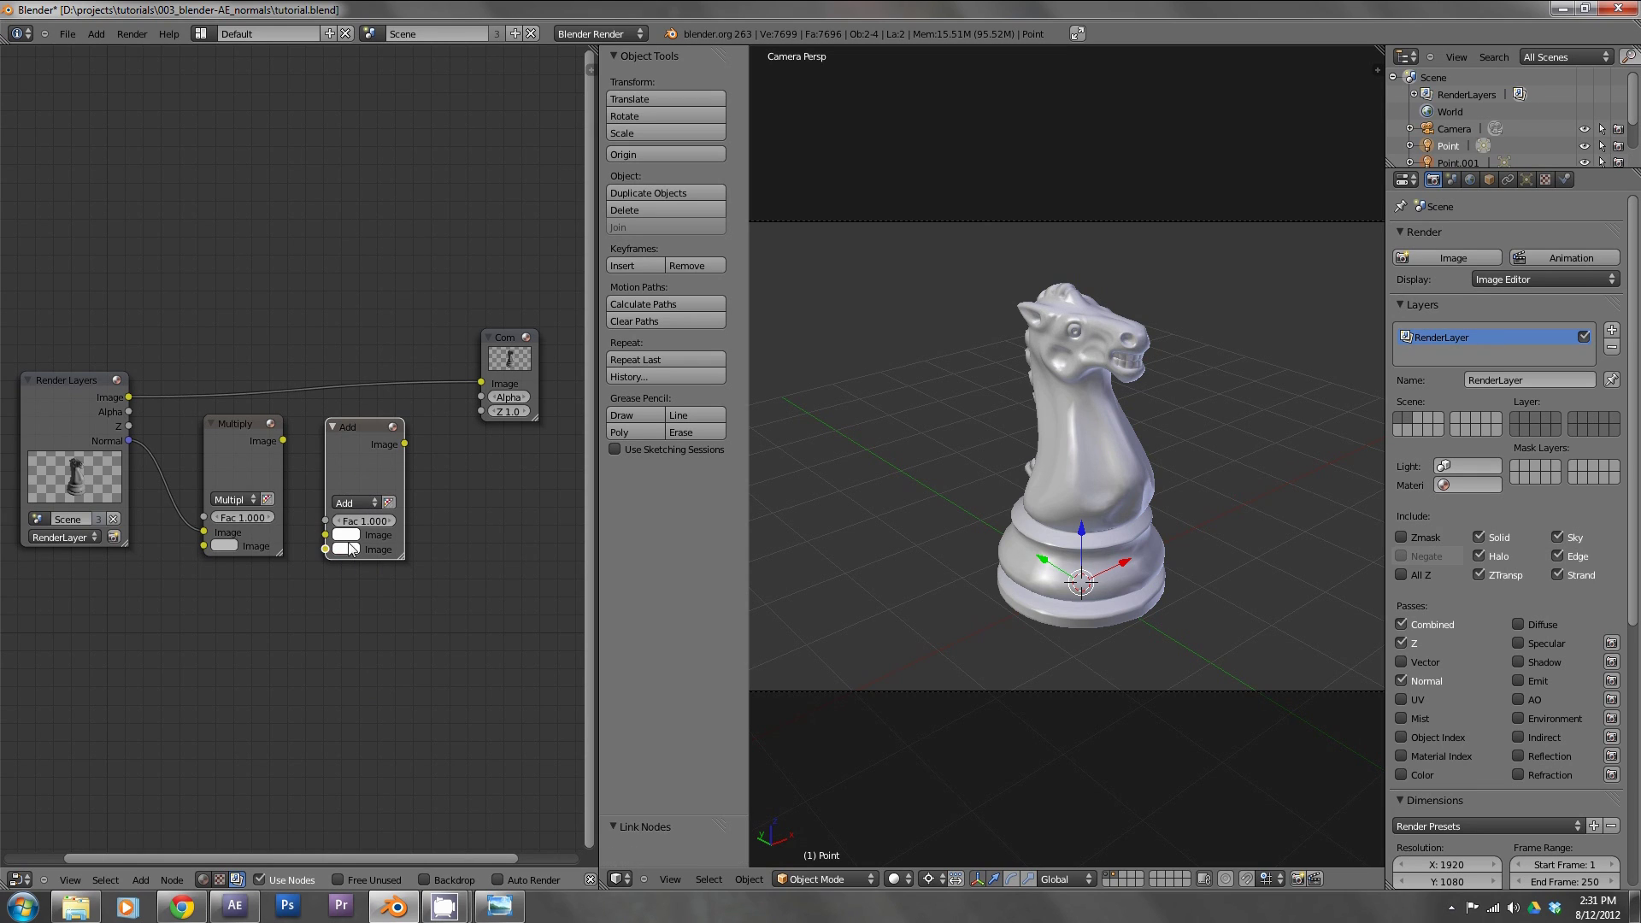
Reset the Add node's second colour to 0.5 grey and feed Multiply's output into it.
left_click(346, 548)
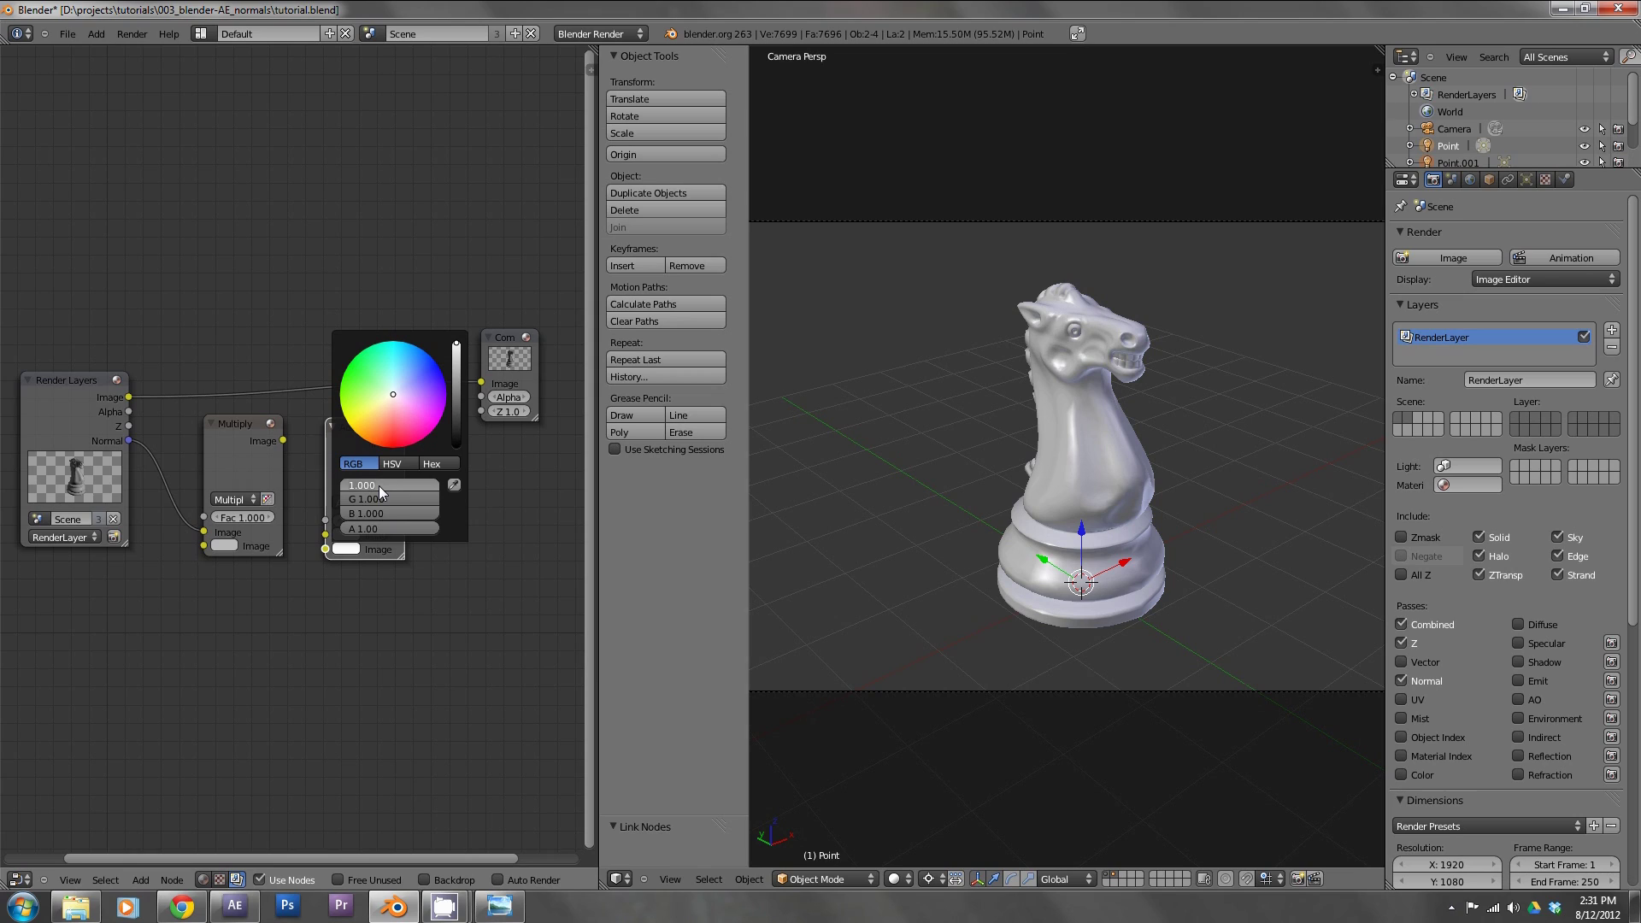
left_click(352, 369)
key("BackSpace")
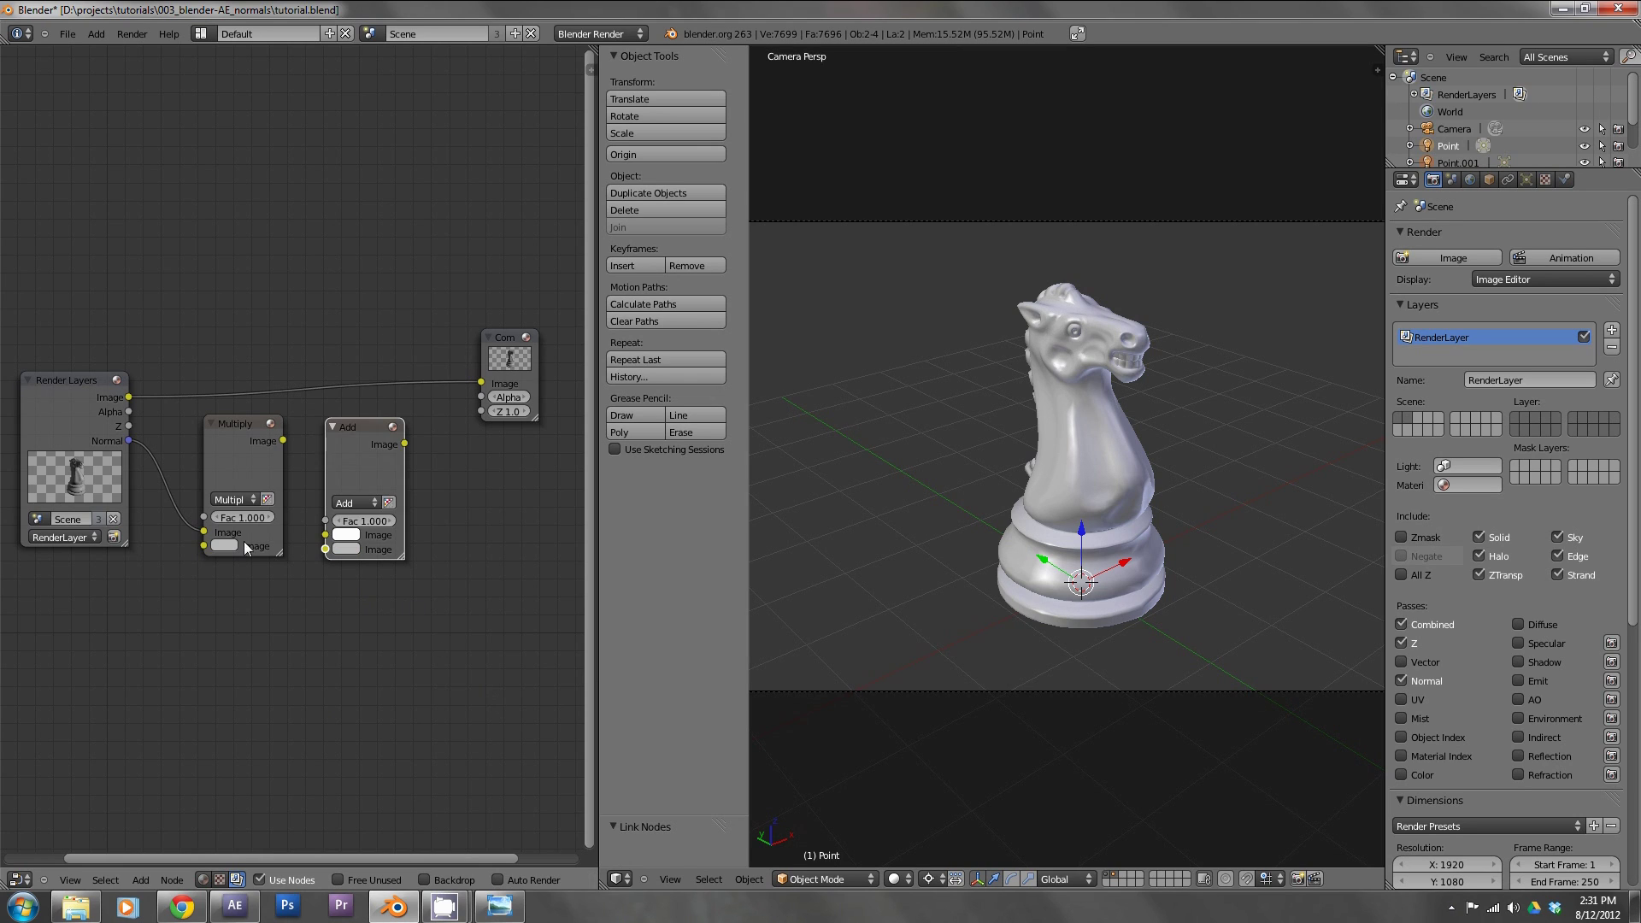
left_click_drag(284, 440, 322, 535)
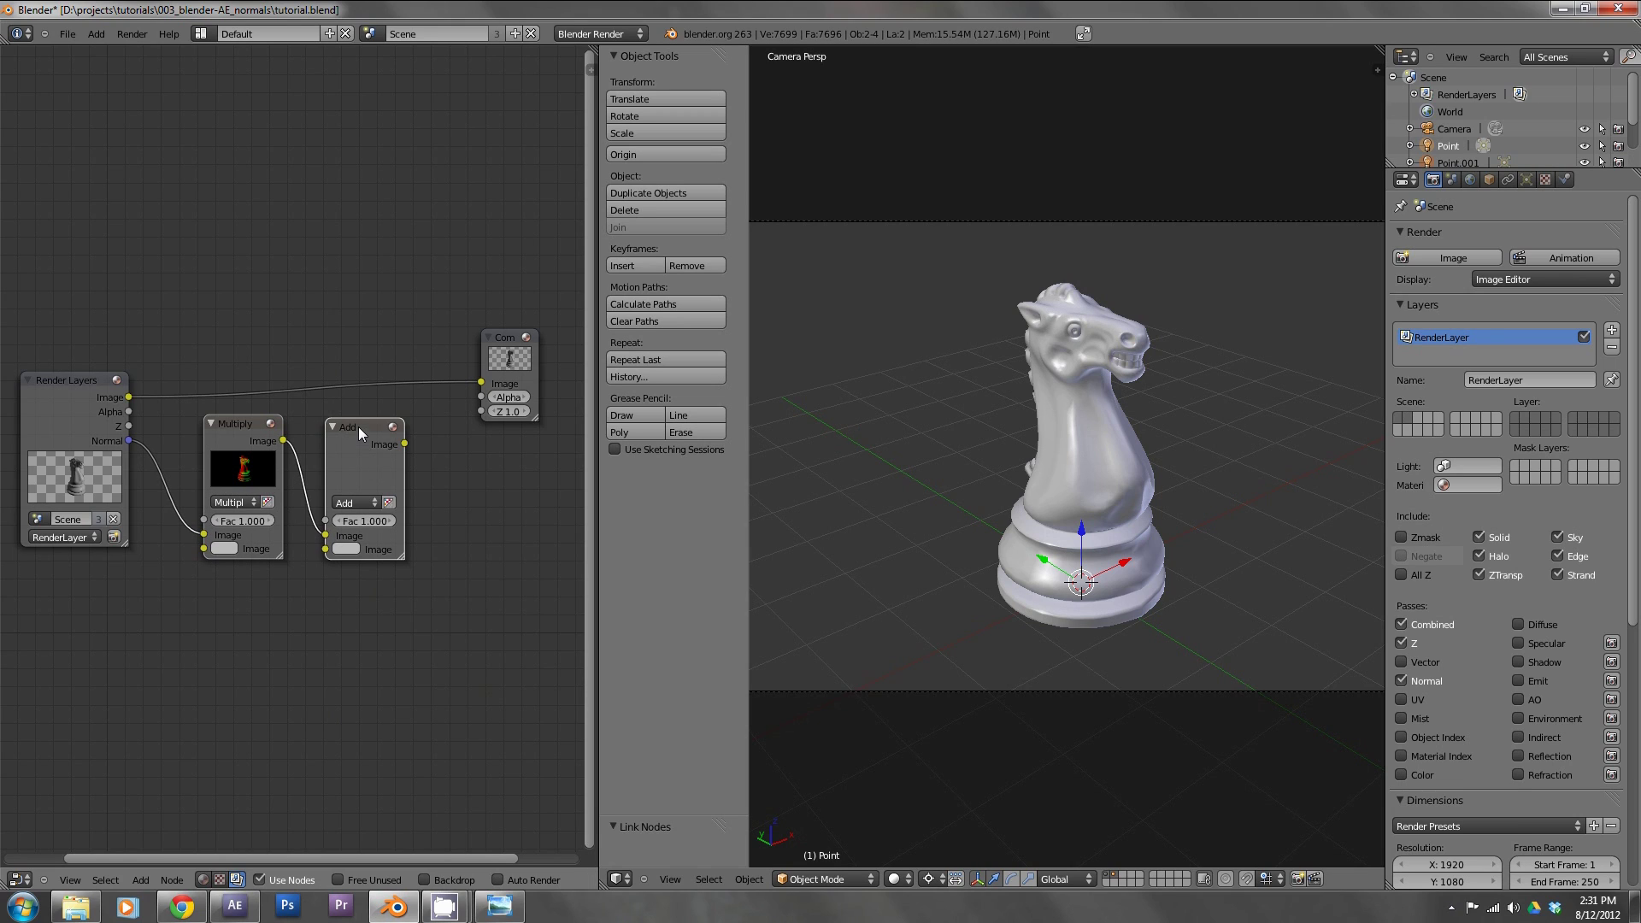
left_click_drag(357, 427, 346, 425)
left_click_drag(235, 425, 188, 434)
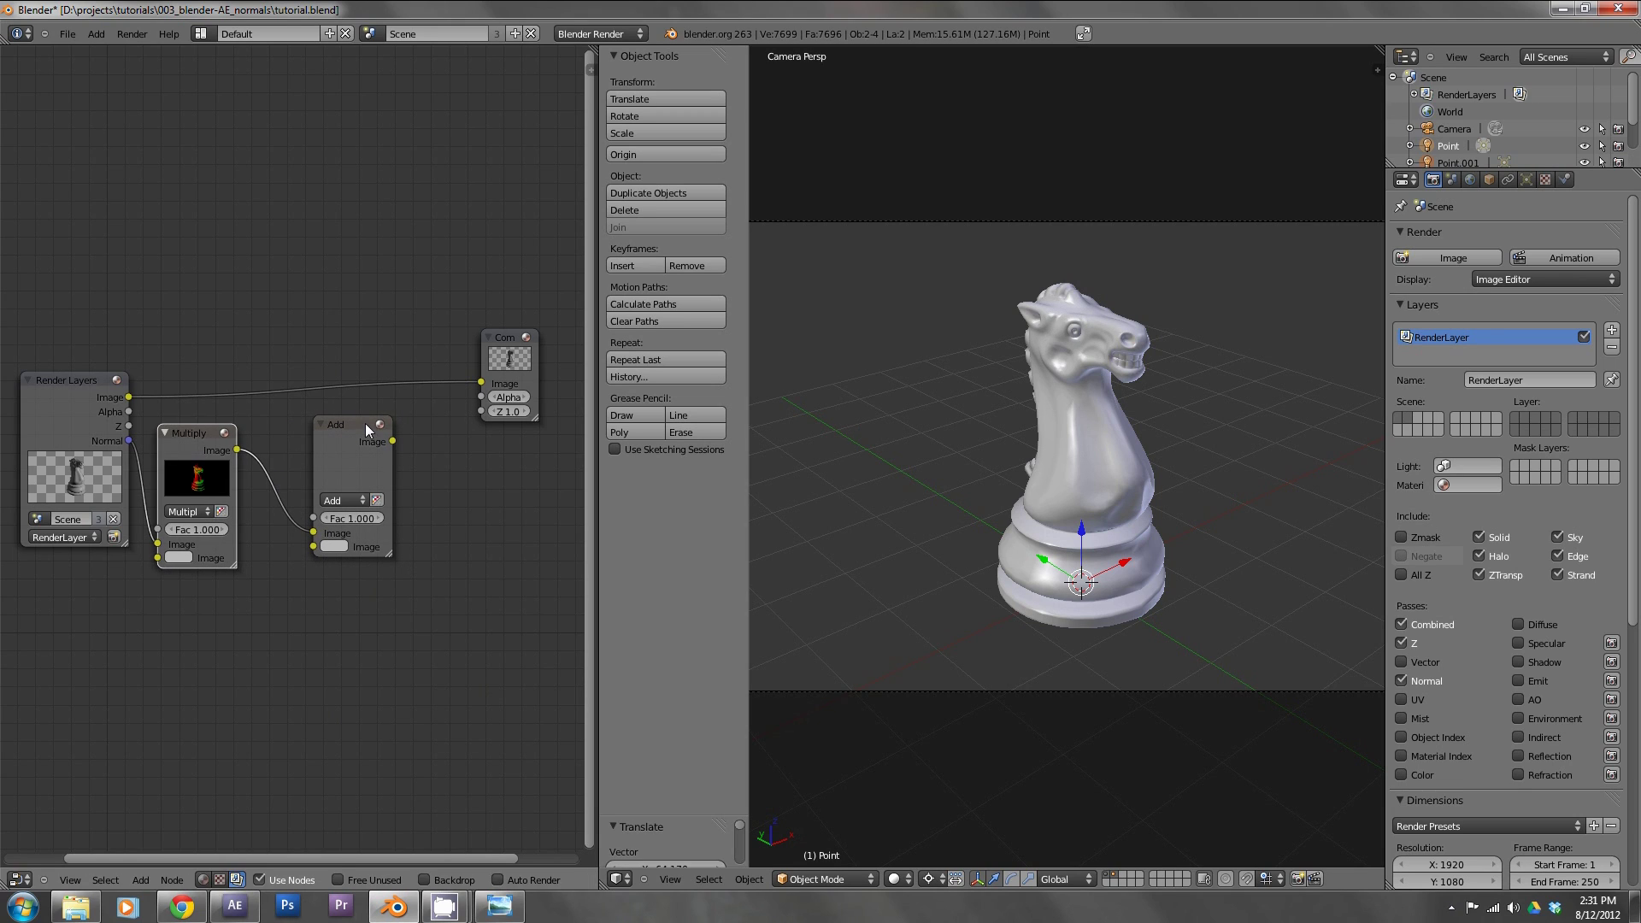
left_click_drag(366, 423, 300, 432)
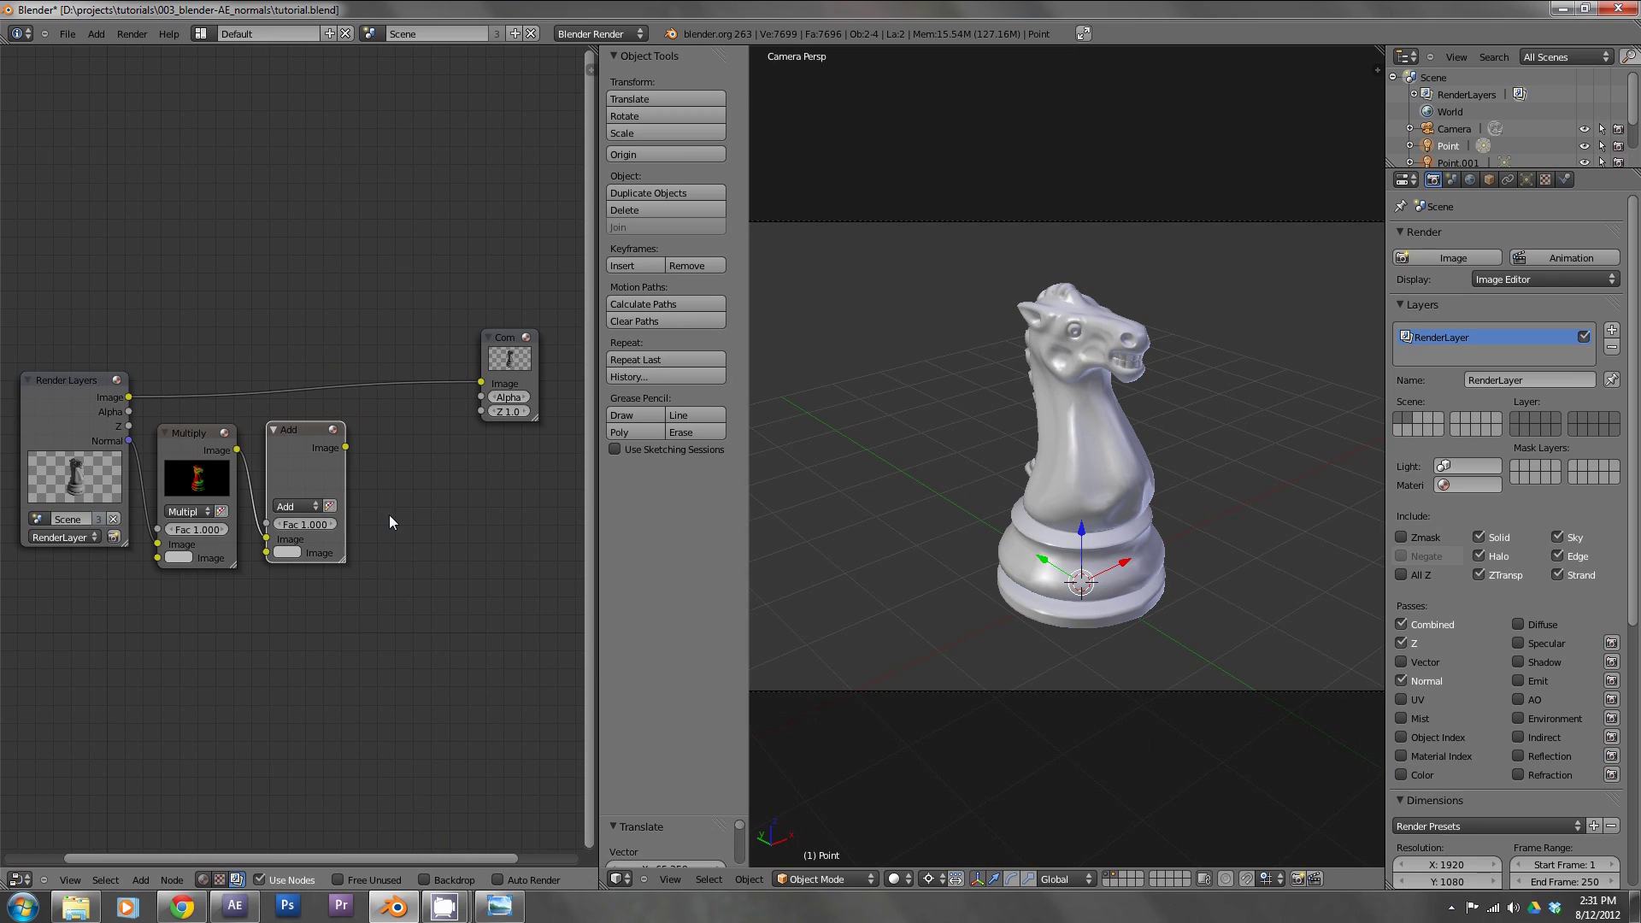
key("shift+a")
Insert an Invert node between Add and Composite, then render with F12.
mouse_move(391, 517)
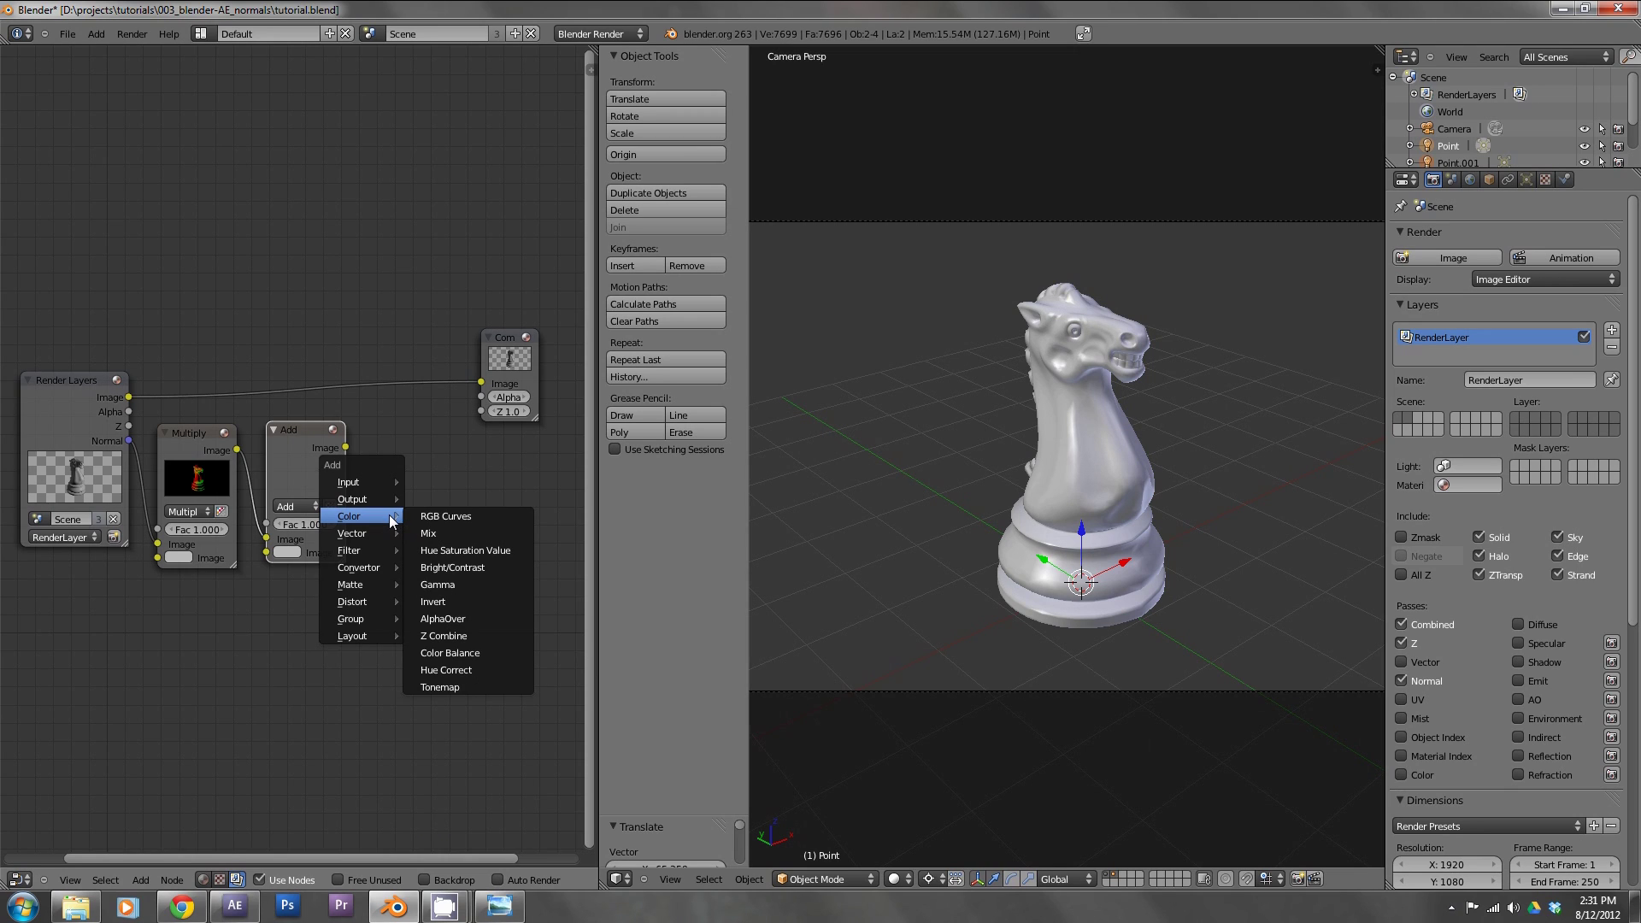
left_click(473, 598)
left_click(475, 530)
left_click_drag(490, 563, 376, 546)
left_click(397, 457)
left_click_drag(345, 447, 362, 542)
left_click_drag(385, 455, 401, 539)
left_click_drag(454, 459, 479, 385)
key("F12")
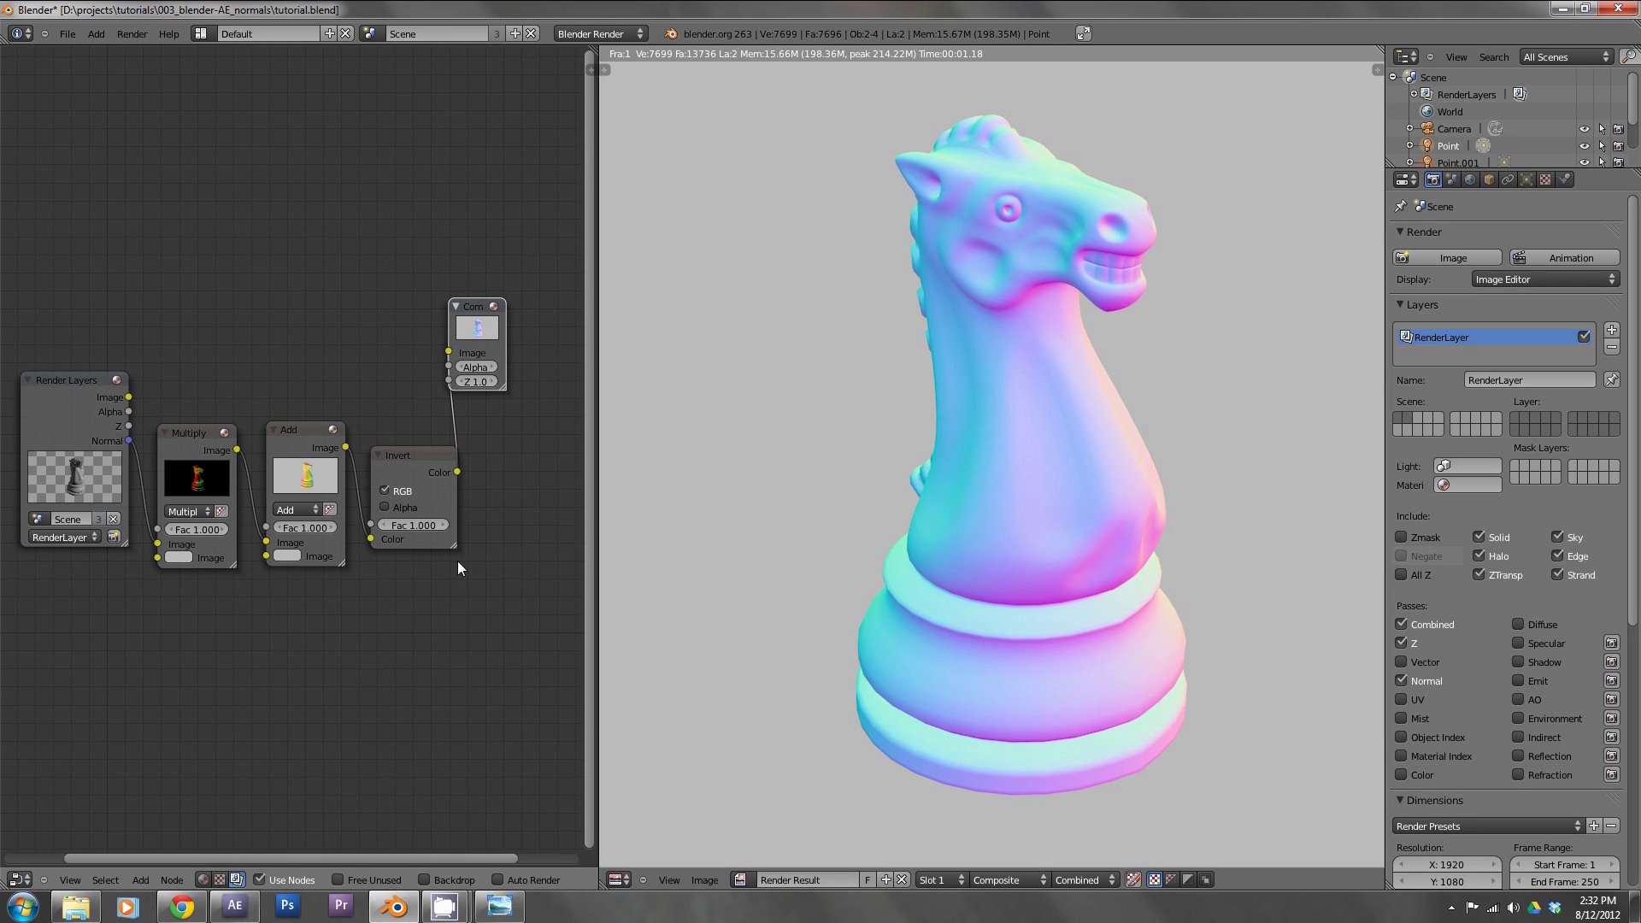
Save the corrected render as a PNG named normalmap_fix.png in the stuff folder.
scroll(976, 542, "down", 4)
scroll(976, 542, "up", 1)
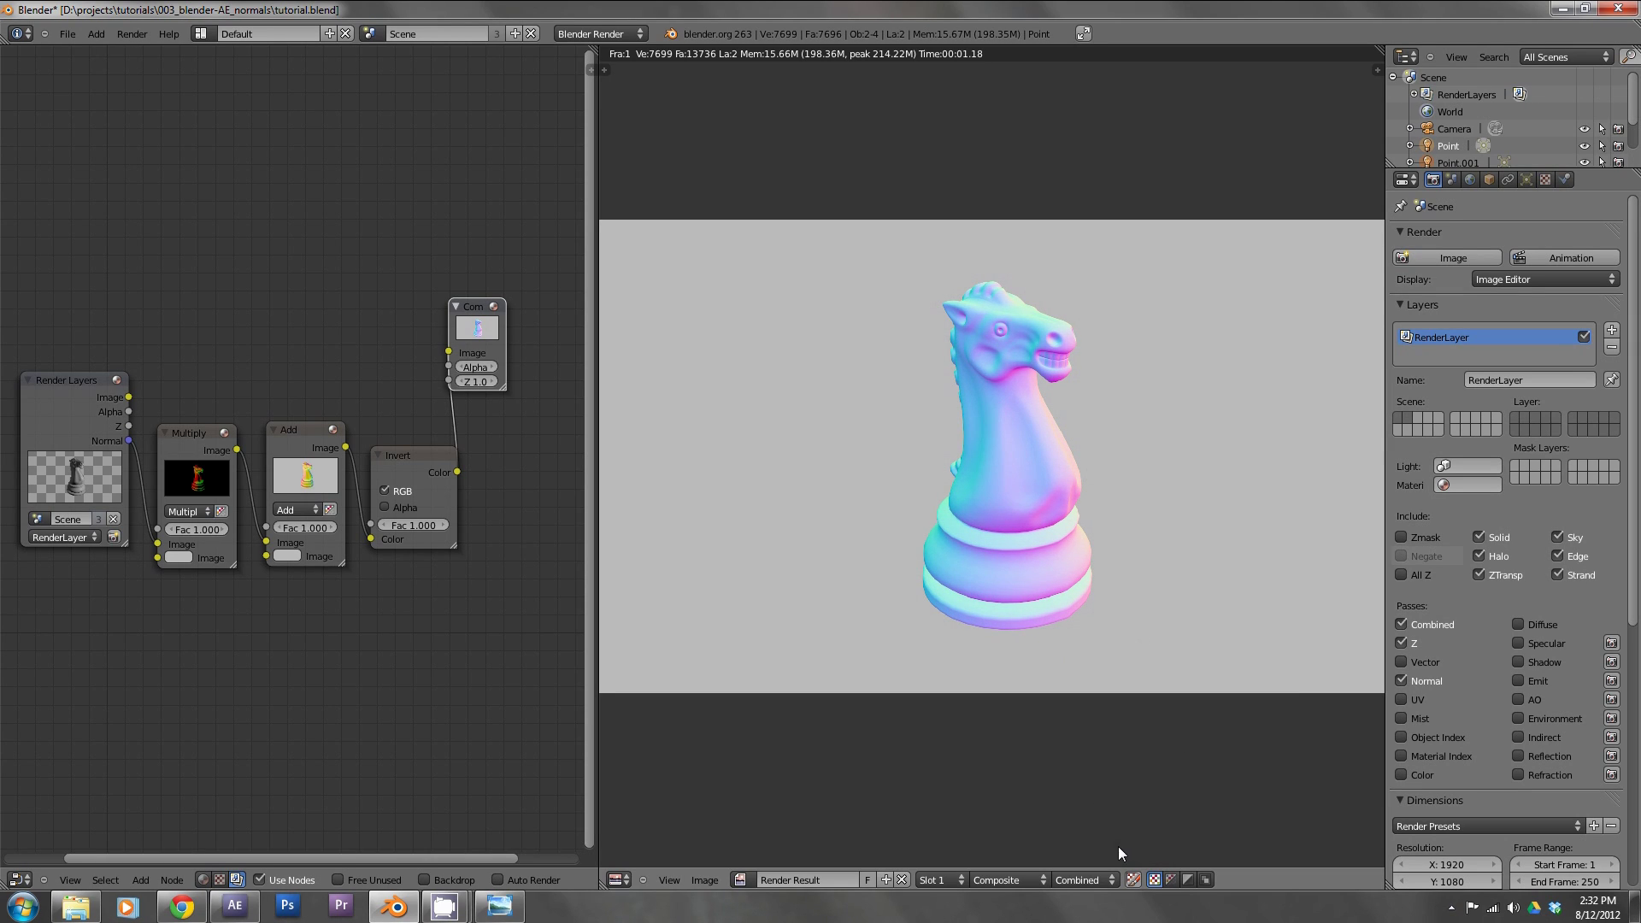
left_click(691, 880)
left_click(734, 809)
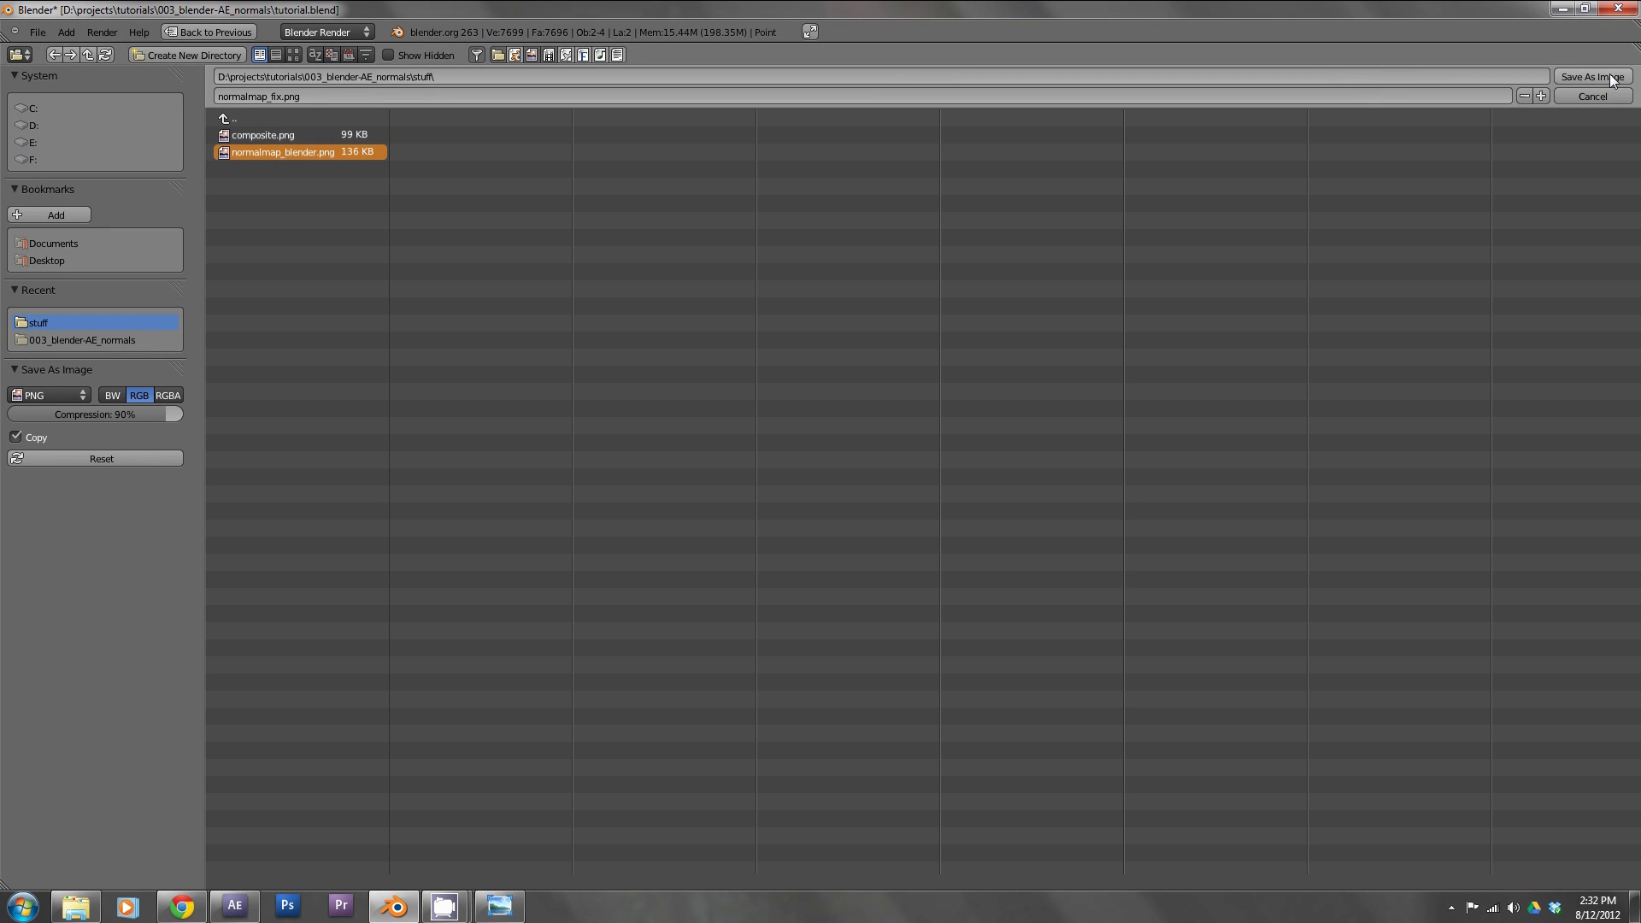
left_click(1613, 78)
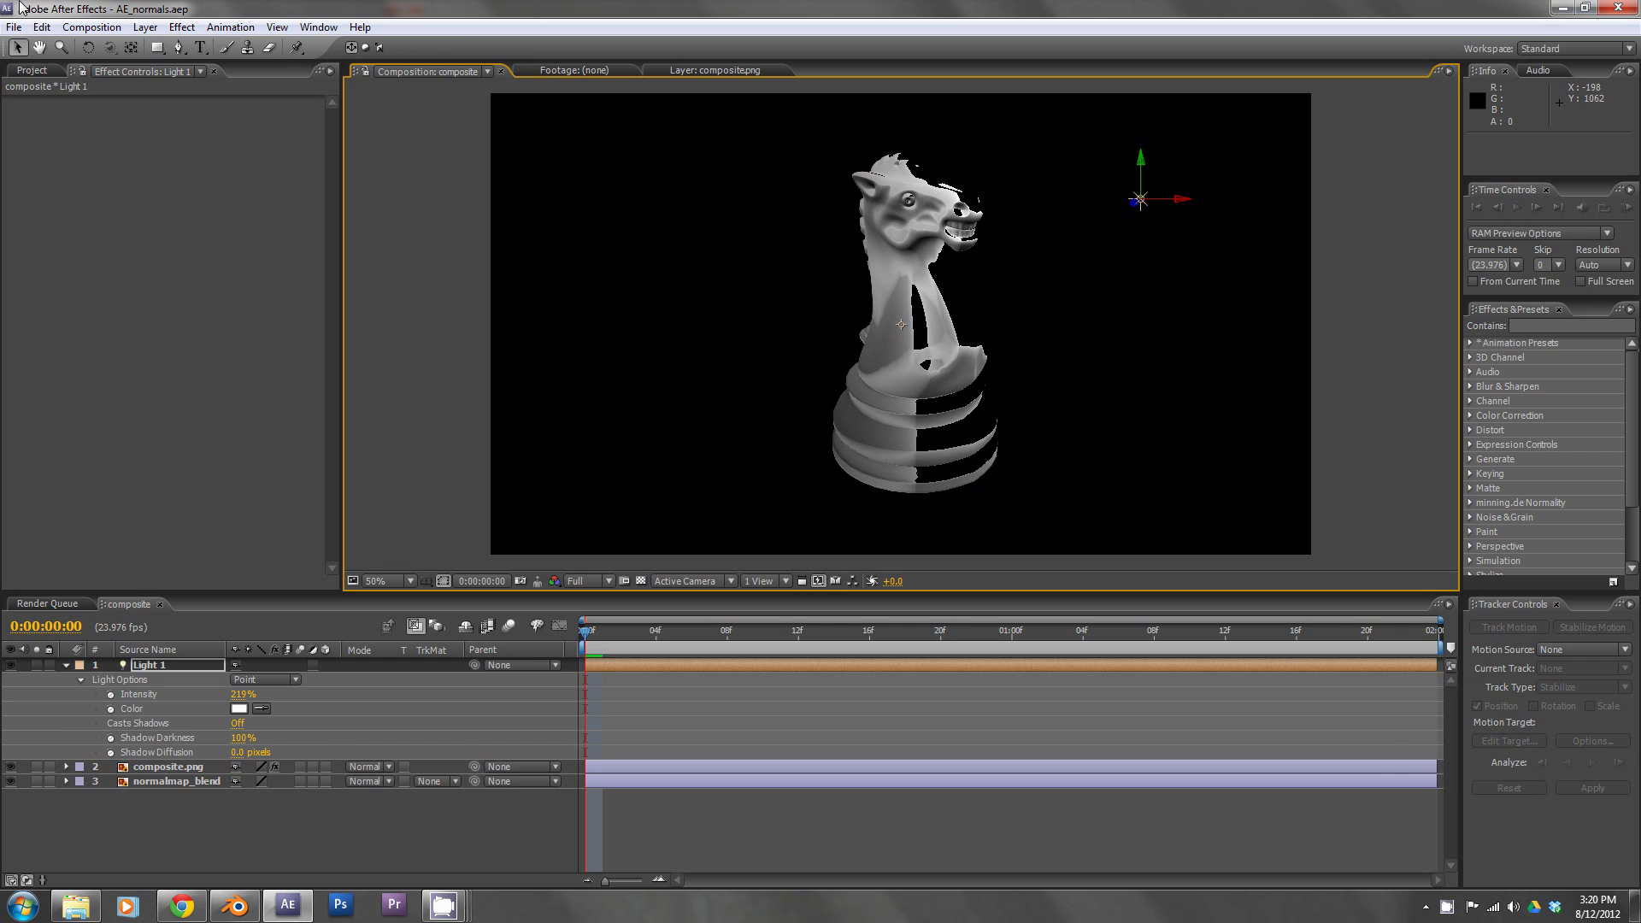
Add normalmap_fix.png as layer 4 of the composite comp and show composite.png's Normality settings.
left_click(32, 70)
left_click(88, 234)
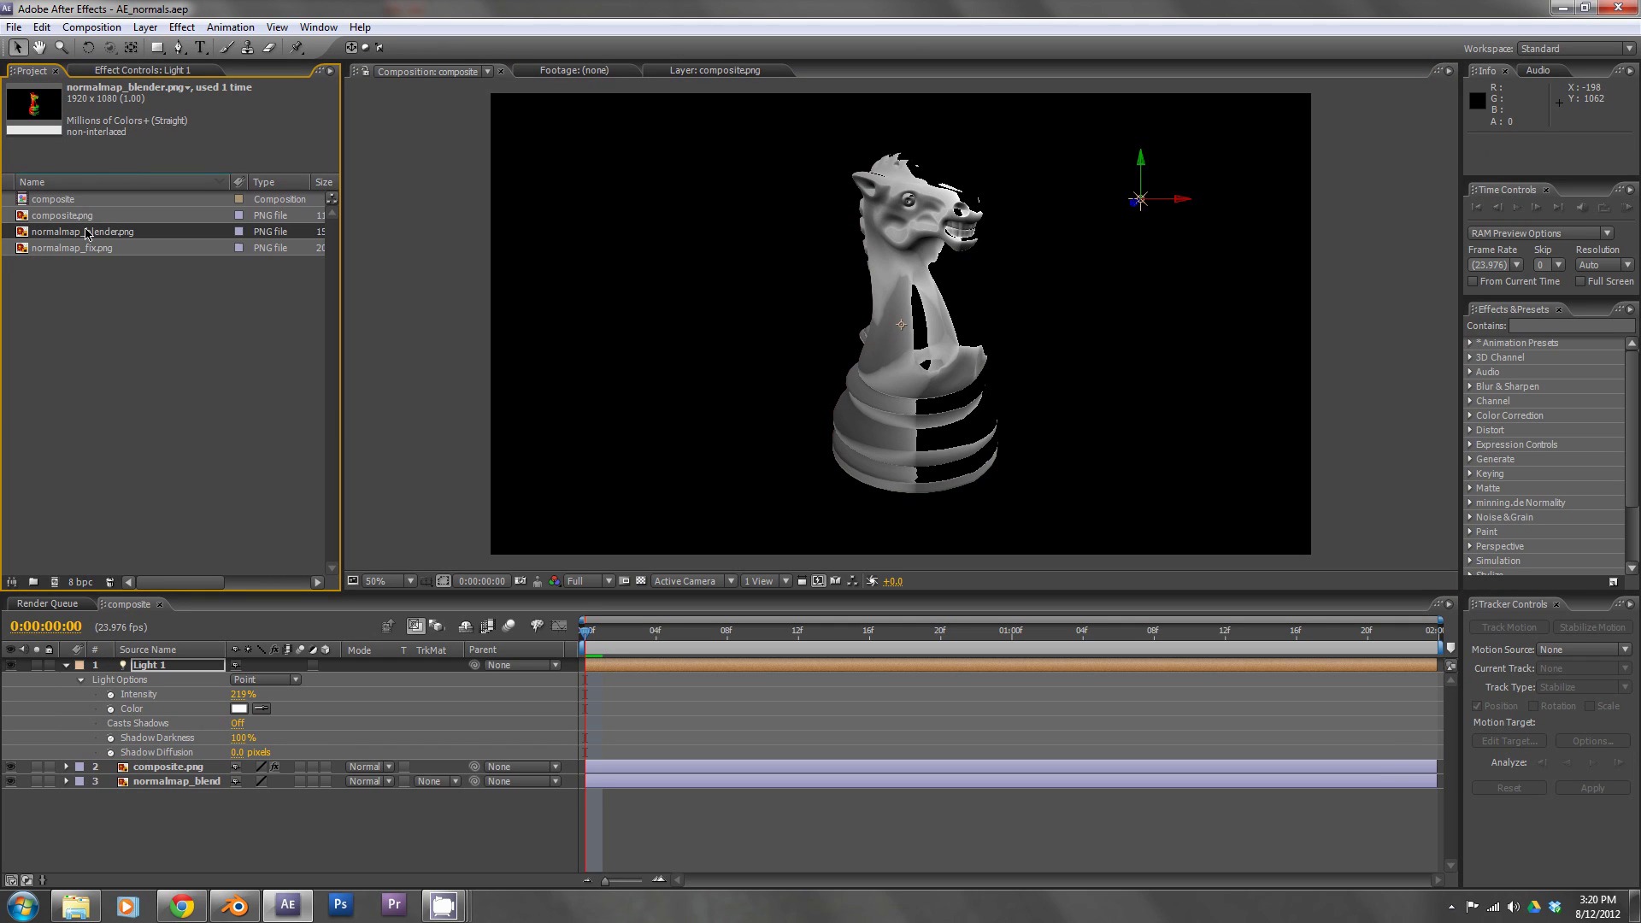
left_click(59, 247)
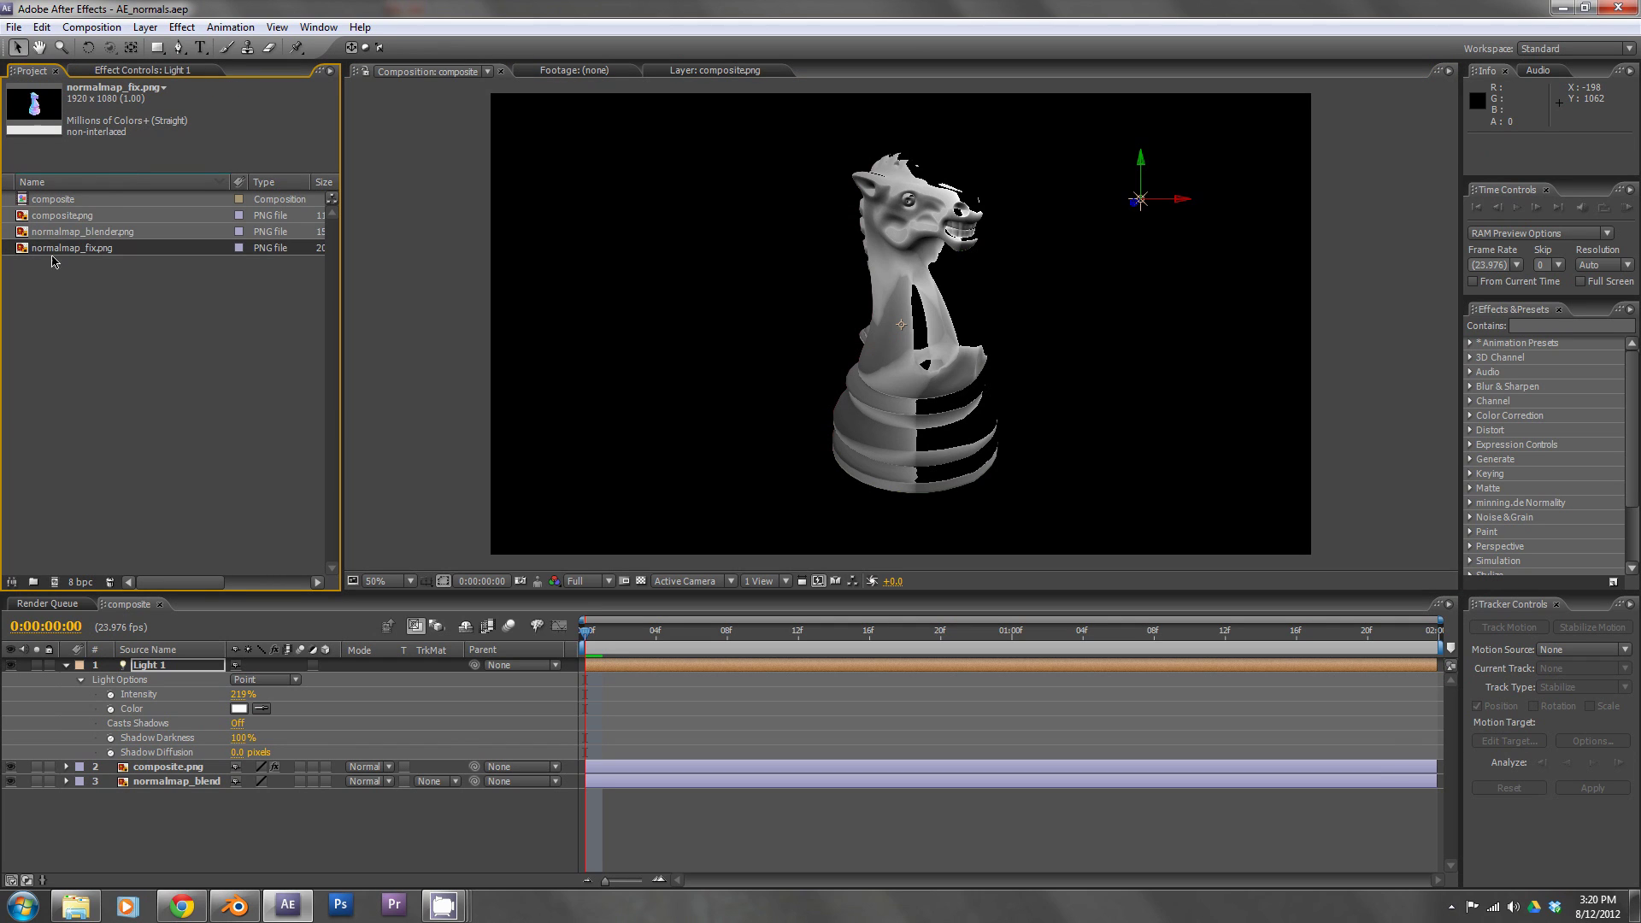
left_click_drag(24, 253, 205, 836)
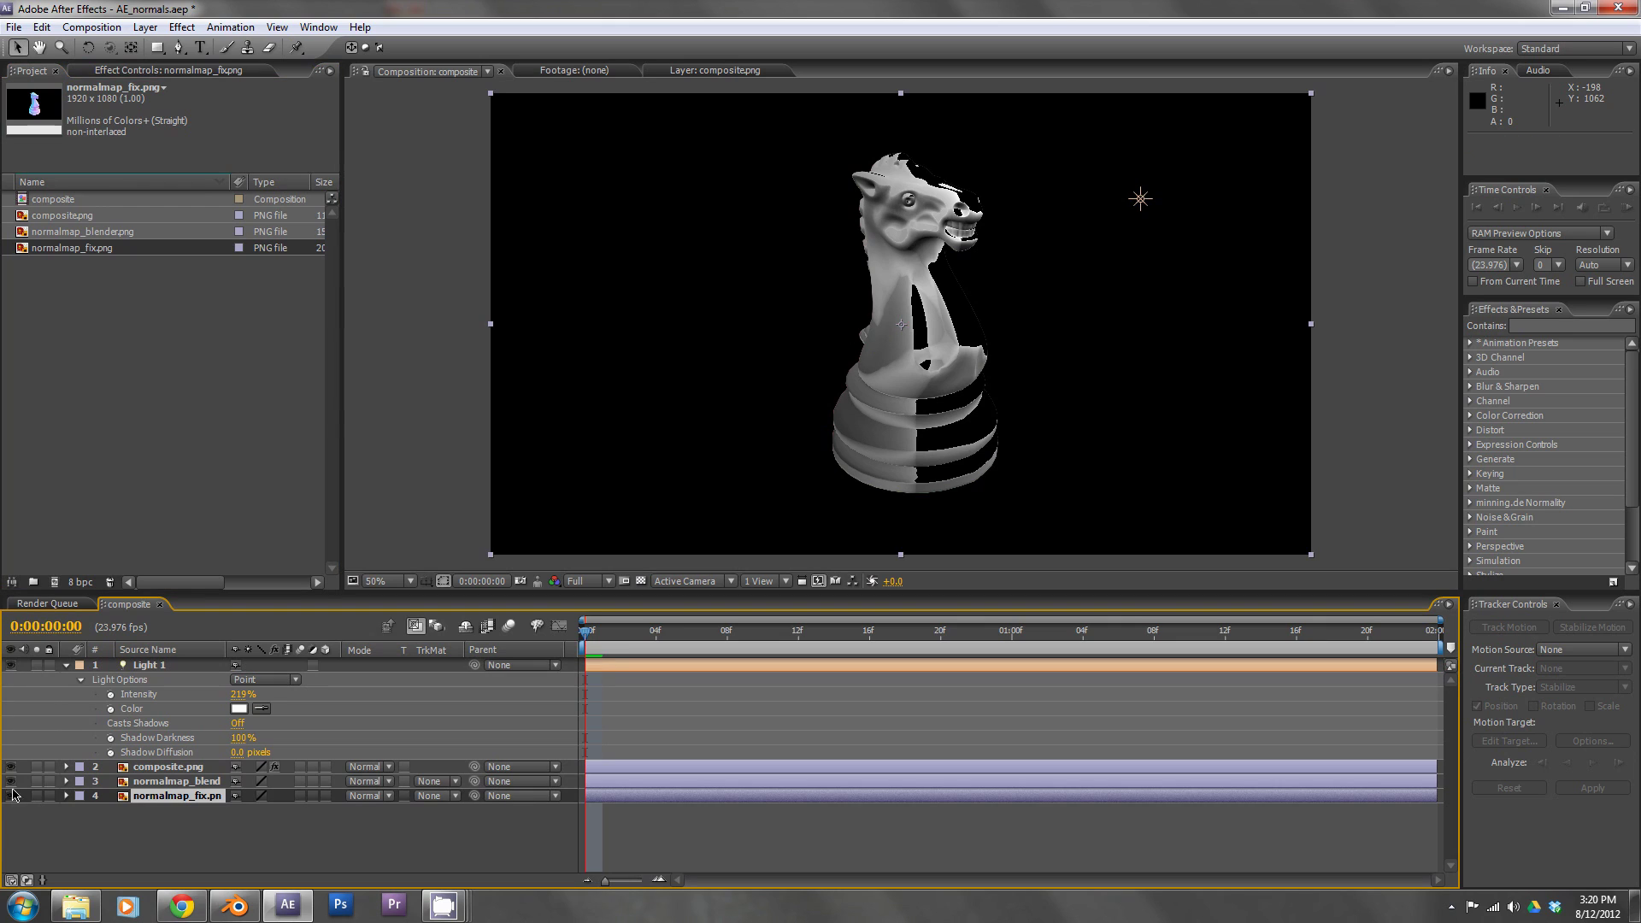
left_click(190, 767)
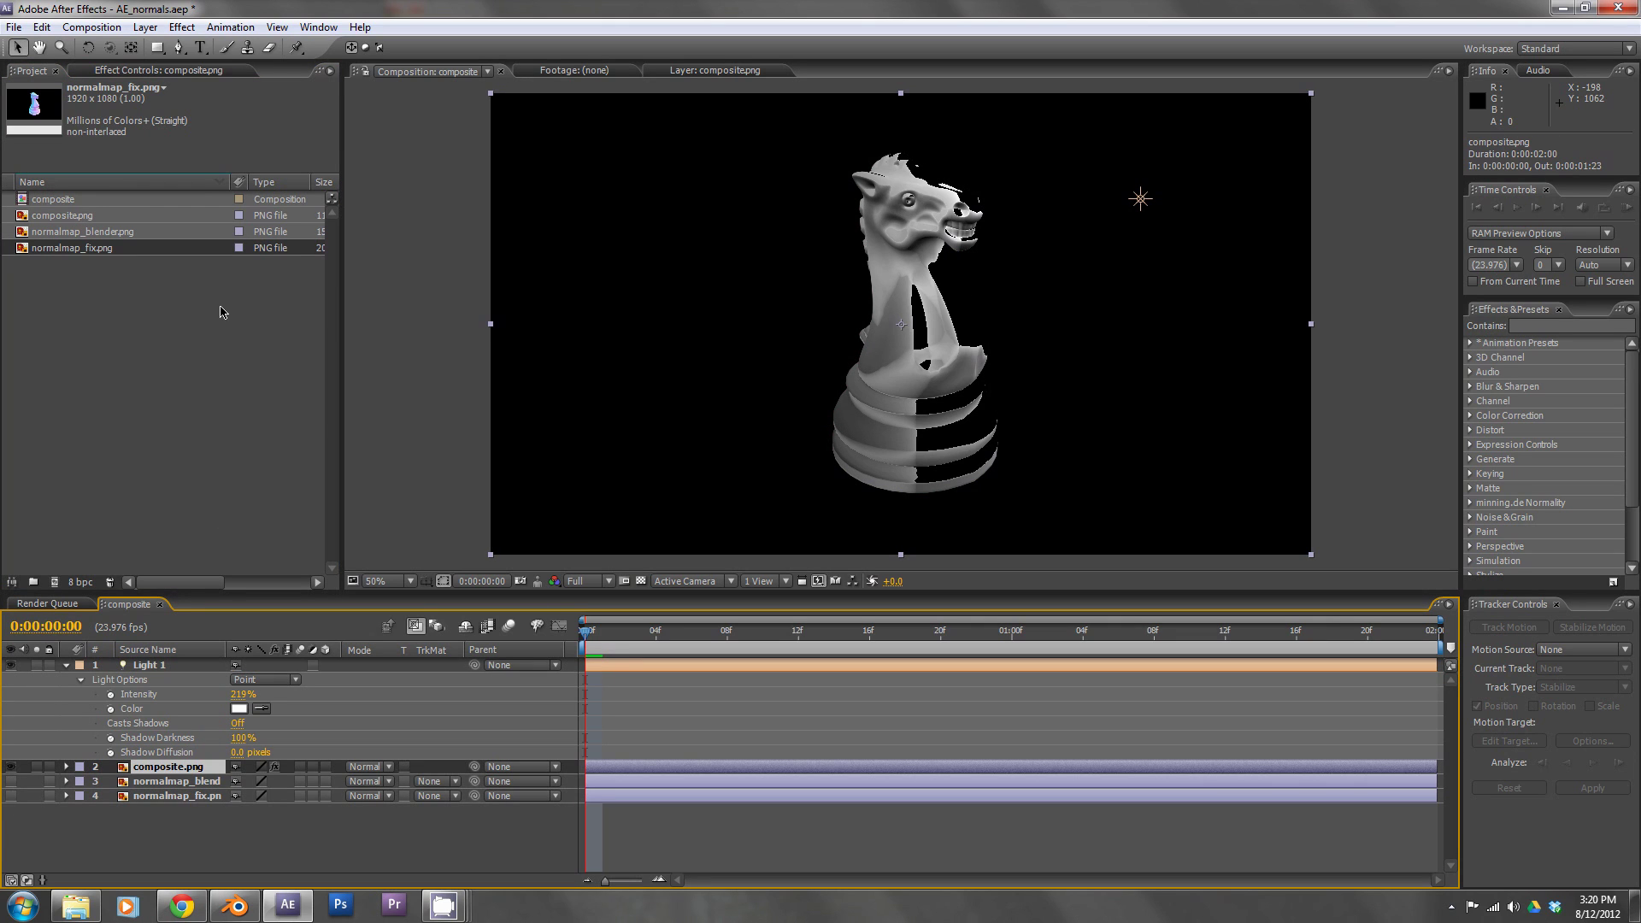
key("F3")
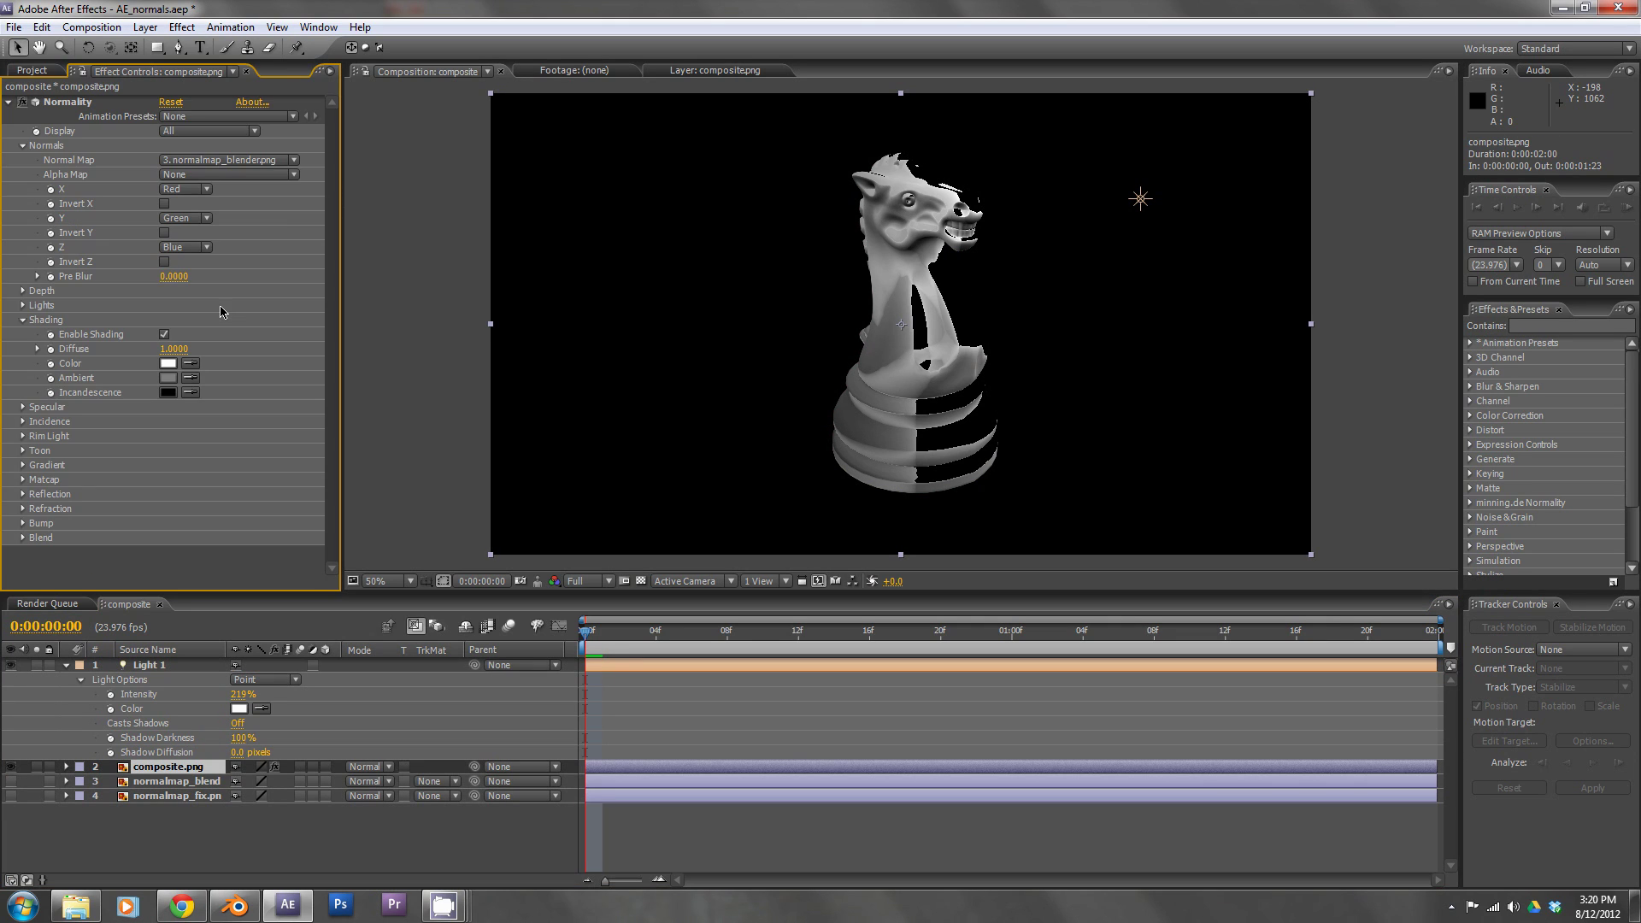
Switch Normality's normal map to normalmap_fix.png, reposition Light 1 over the knight, and save AE_normals.aep.
left_click(217, 163)
left_click(230, 182)
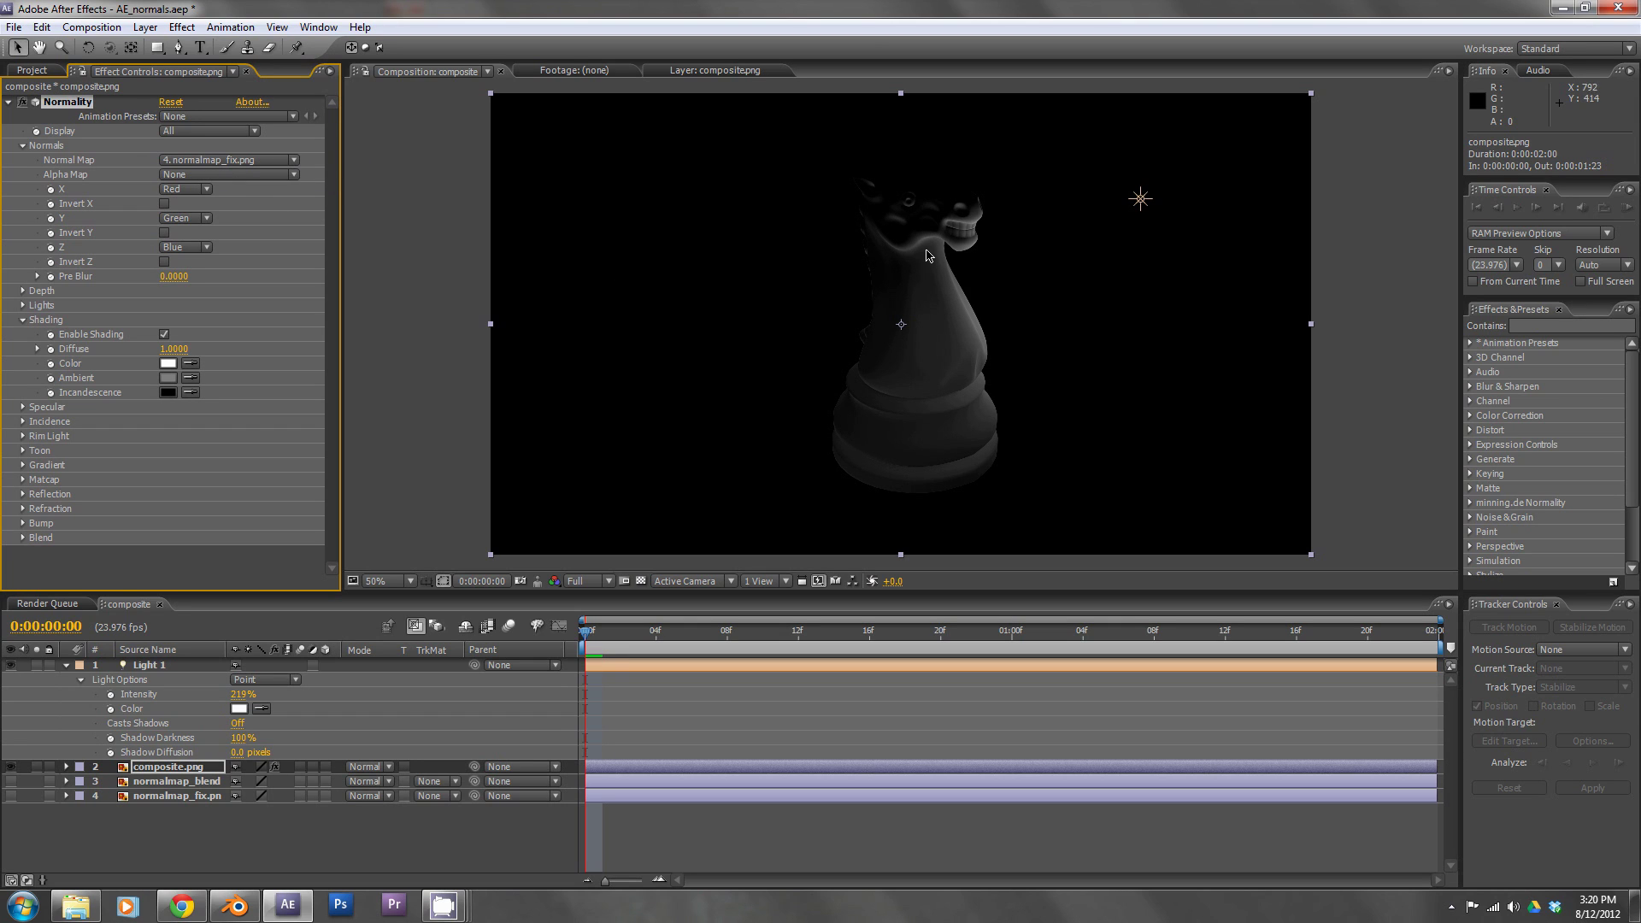
mouse_move(1144, 205)
left_mouse_down()
mouse_move(807, 181)
mouse_move(949, 164)
mouse_move(1048, 237)
mouse_move(1074, 401)
mouse_move(963, 520)
mouse_move(768, 434)
mouse_move(819, 244)
mouse_move(813, 169)
mouse_move(1044, 148)
mouse_move(1090, 185)
mouse_move(1153, 162)
mouse_move(1031, 193)
mouse_move(1042, 164)
mouse_move(1079, 229)
mouse_move(1018, 257)
mouse_move(1092, 219)
mouse_move(1331, 189)
mouse_move(1429, 198)
mouse_move(1375, 203)
left_mouse_up()
mouse_move(1145, 202)
left_mouse_down()
mouse_move(1264, 190)
mouse_move(819, 272)
mouse_move(727, 247)
mouse_move(761, 183)
mouse_move(750, 337)
mouse_move(780, 430)
mouse_move(1196, 391)
mouse_move(1159, 330)
left_mouse_up()
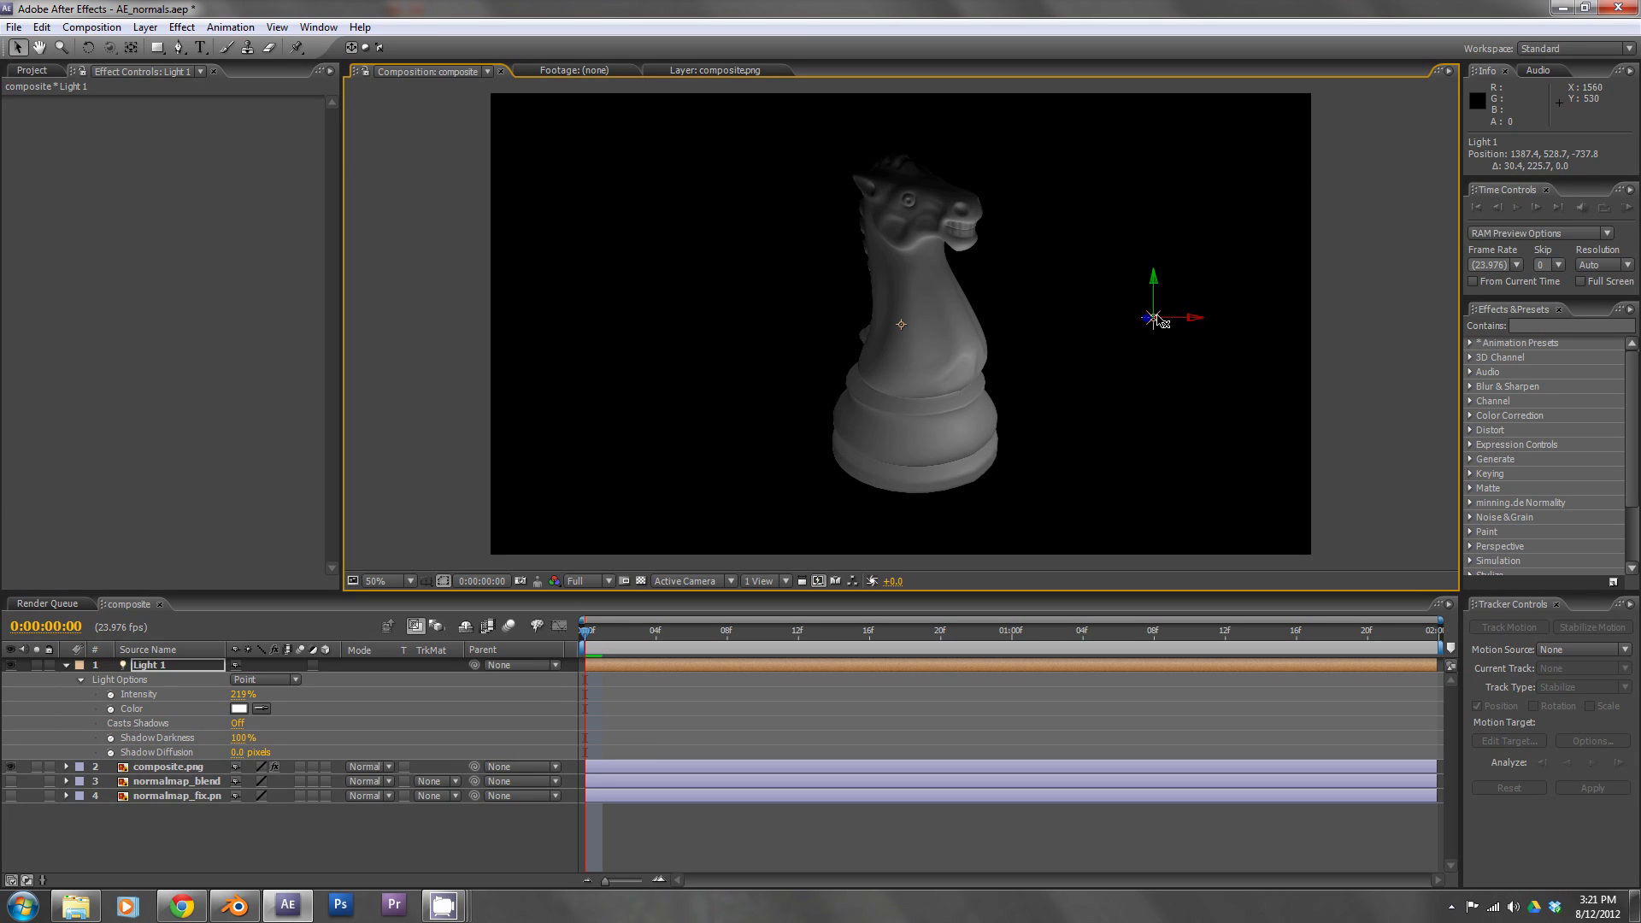
key("ctrl+s")
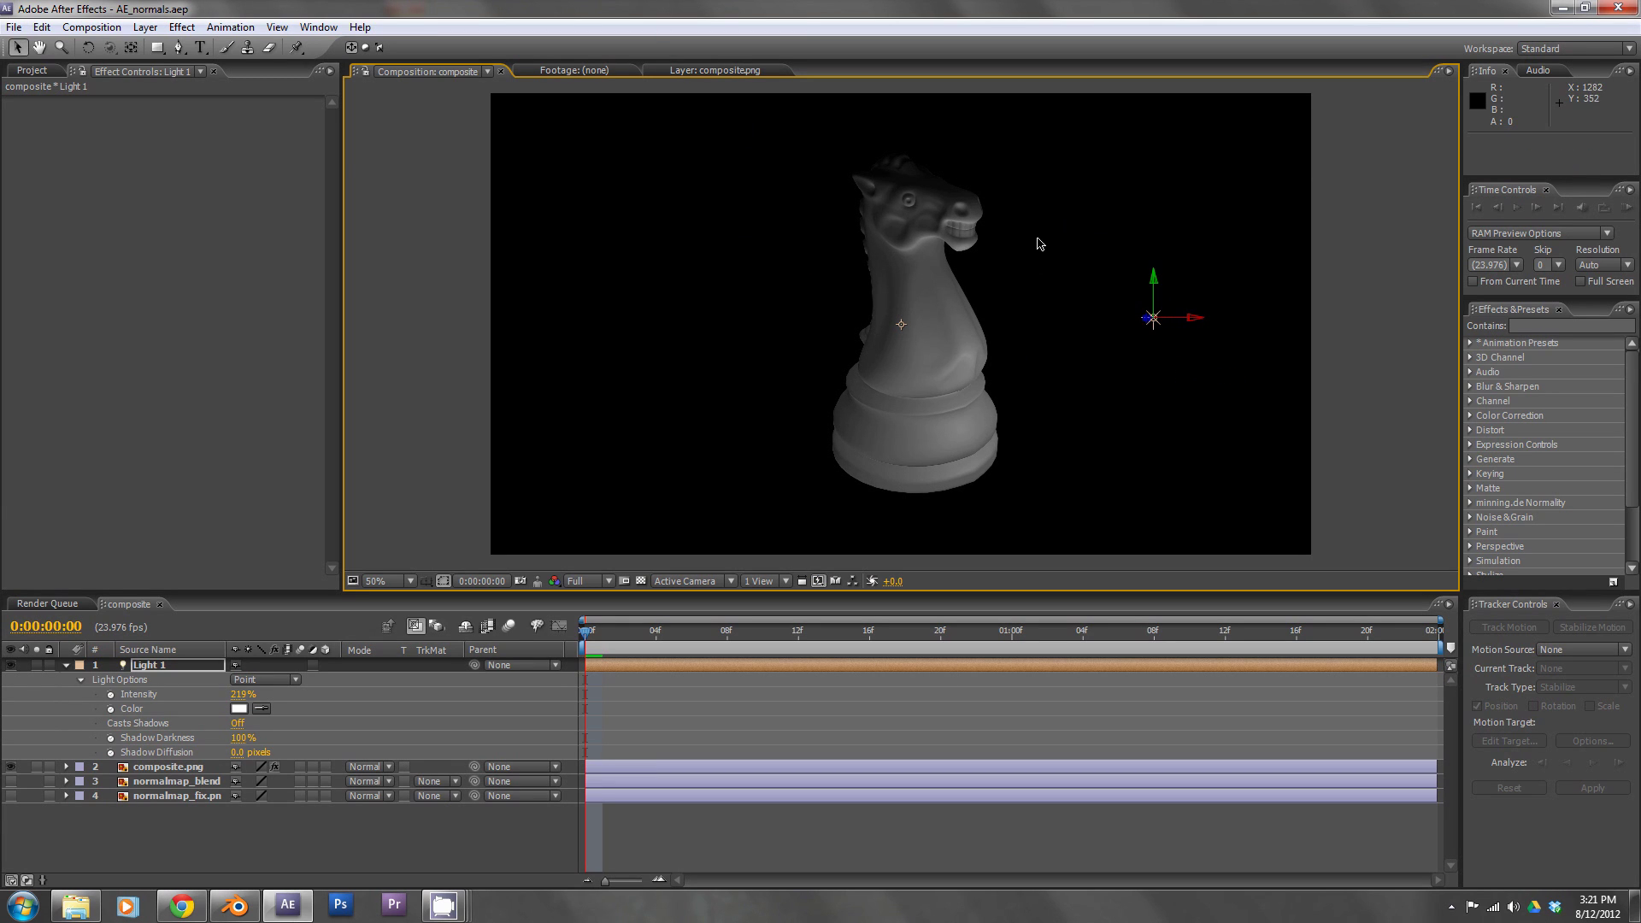